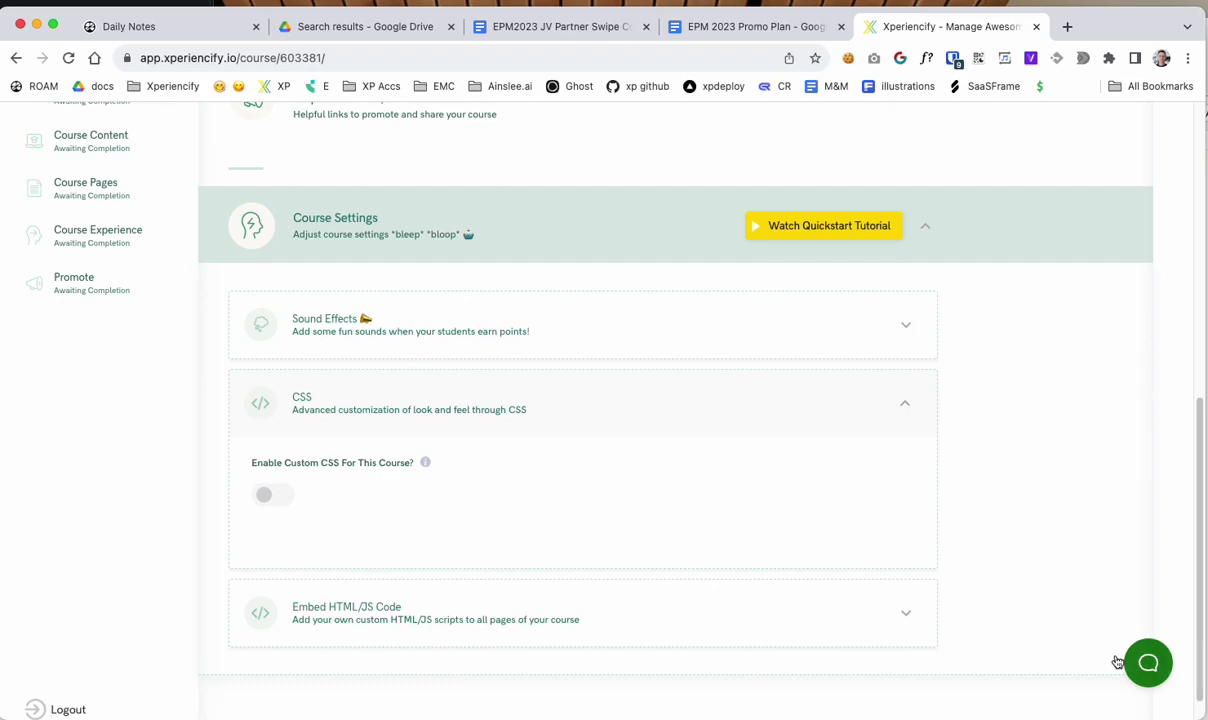
Step: Expand the Set Course Payment Options section of the course setup
scroll(1078, 647, up, 6)
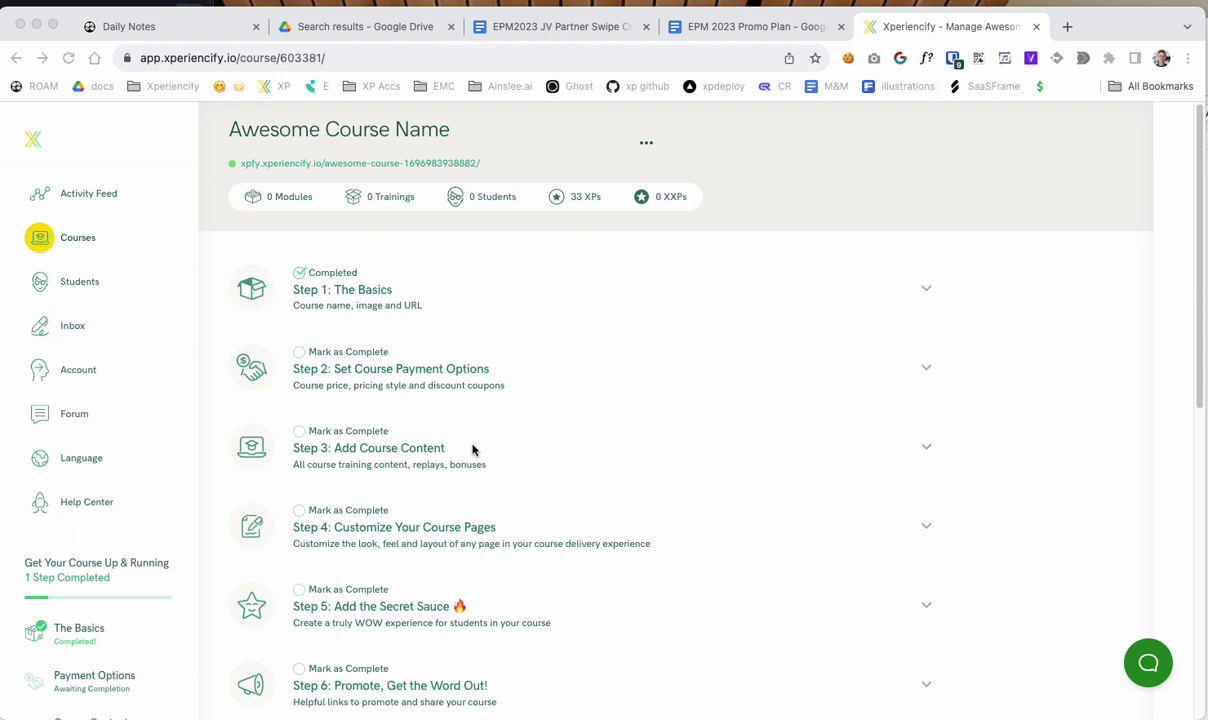
click(472, 377)
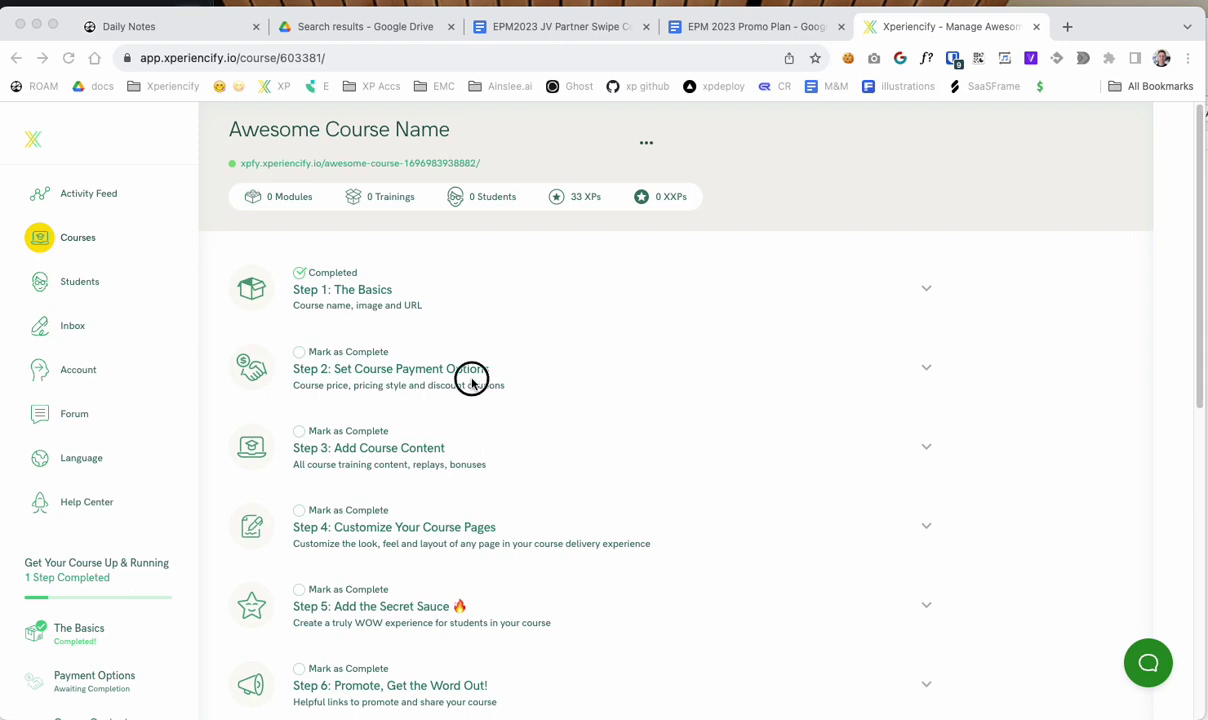
click(314, 357)
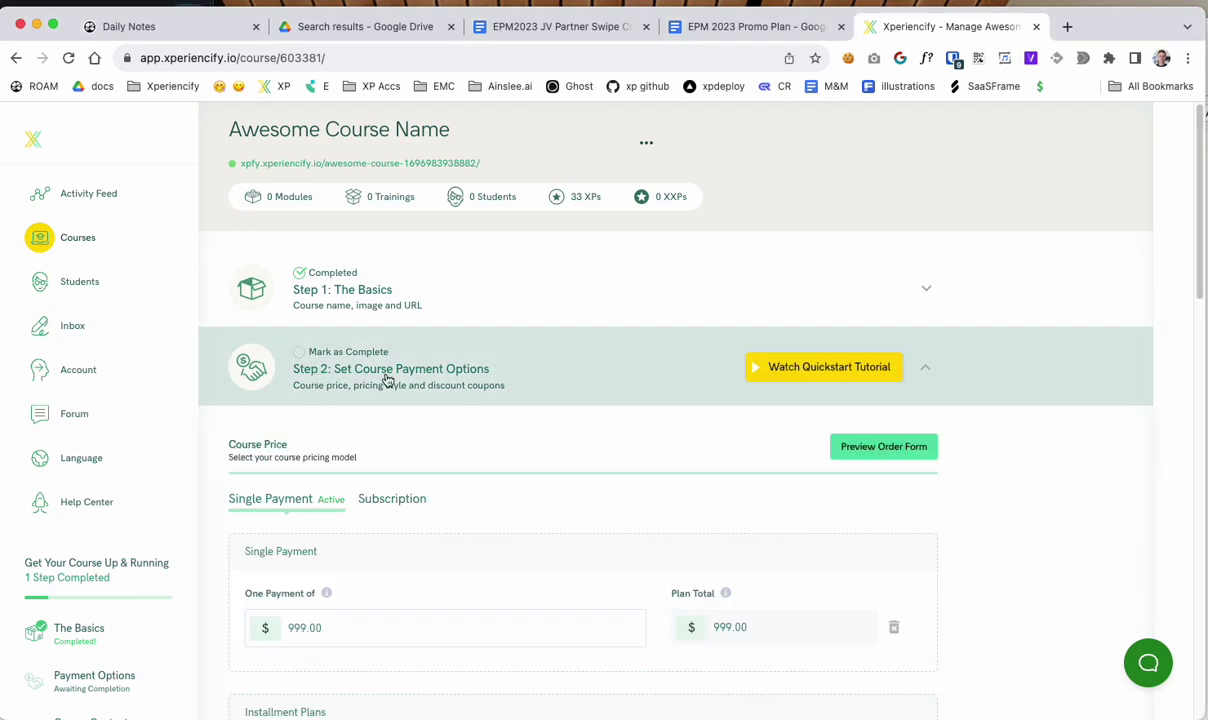
Step: Review the single payment price and the existing installment plan in the course pricing
scroll(511, 393, down, 3)
scroll(511, 393, down, 3)
double_click(340, 342)
drag(815, 338, 660, 342)
scroll(474, 485, down, 1)
click(349, 397)
drag(349, 397, 238, 390)
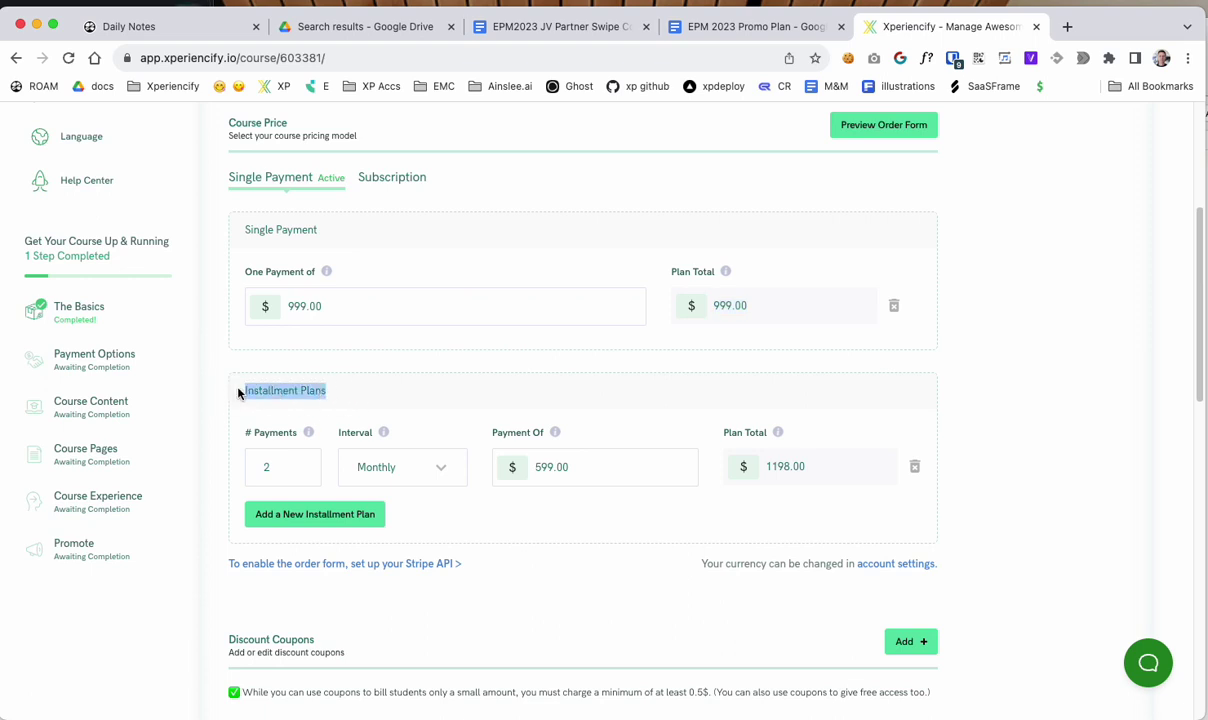
double_click(552, 474)
scroll(600, 500, down, 1)
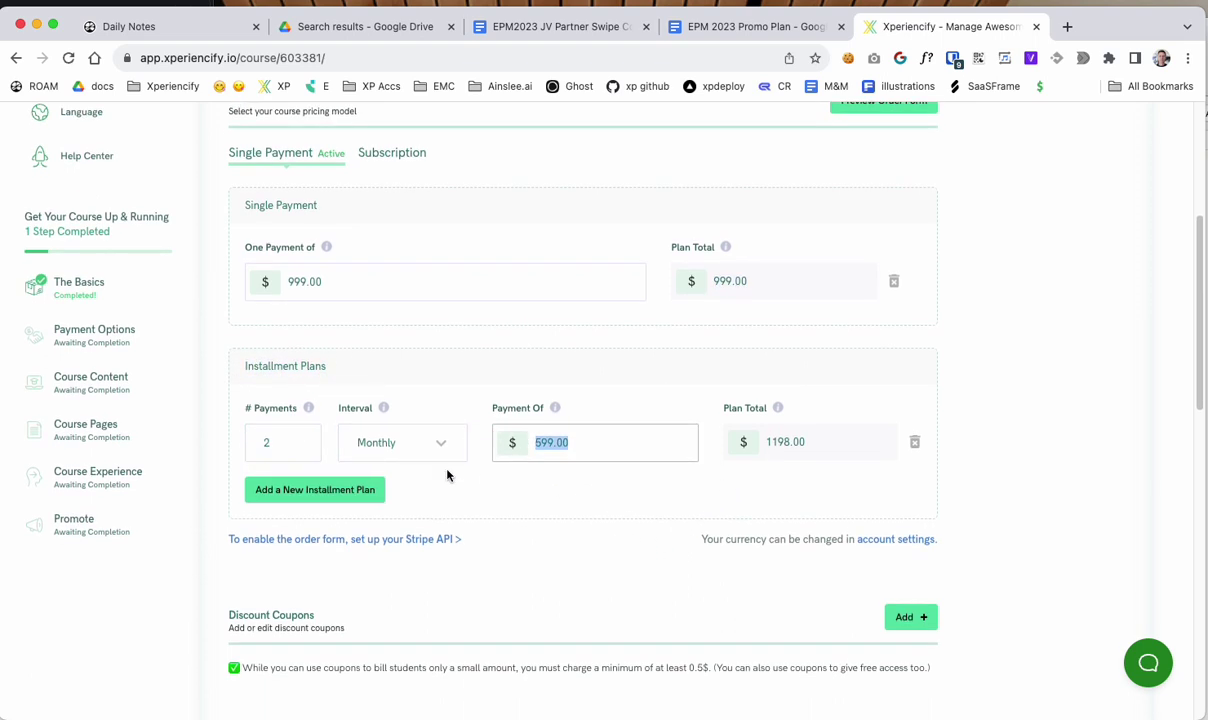
Step: Add a new monthly installment plan with 1 payment of $1499
click(305, 489)
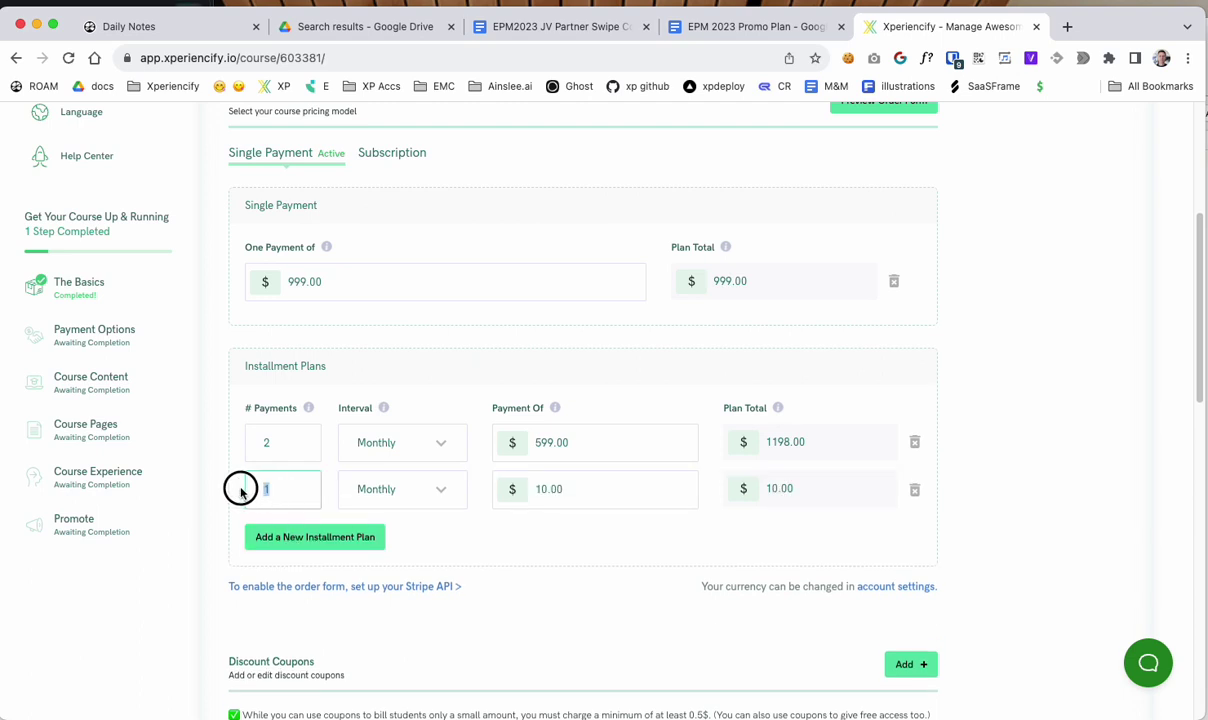
click(652, 488)
double_click(658, 488)
text(1499)
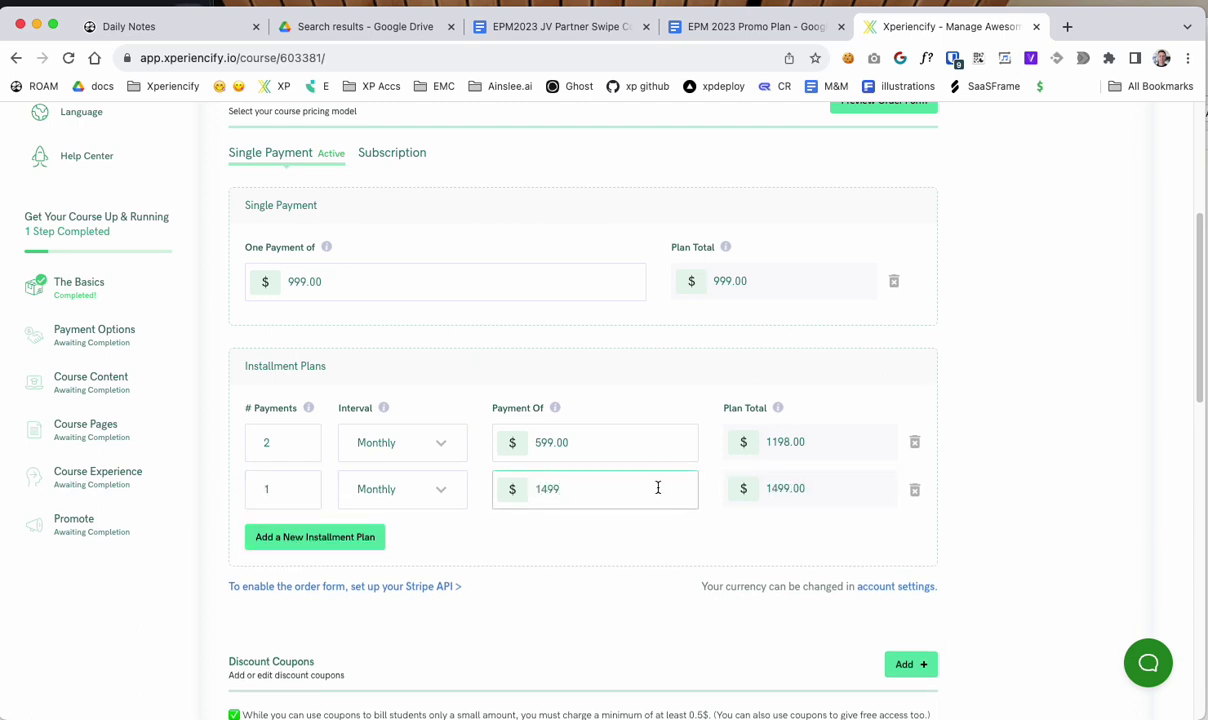
click(938, 520)
scroll(997, 526, down, 3)
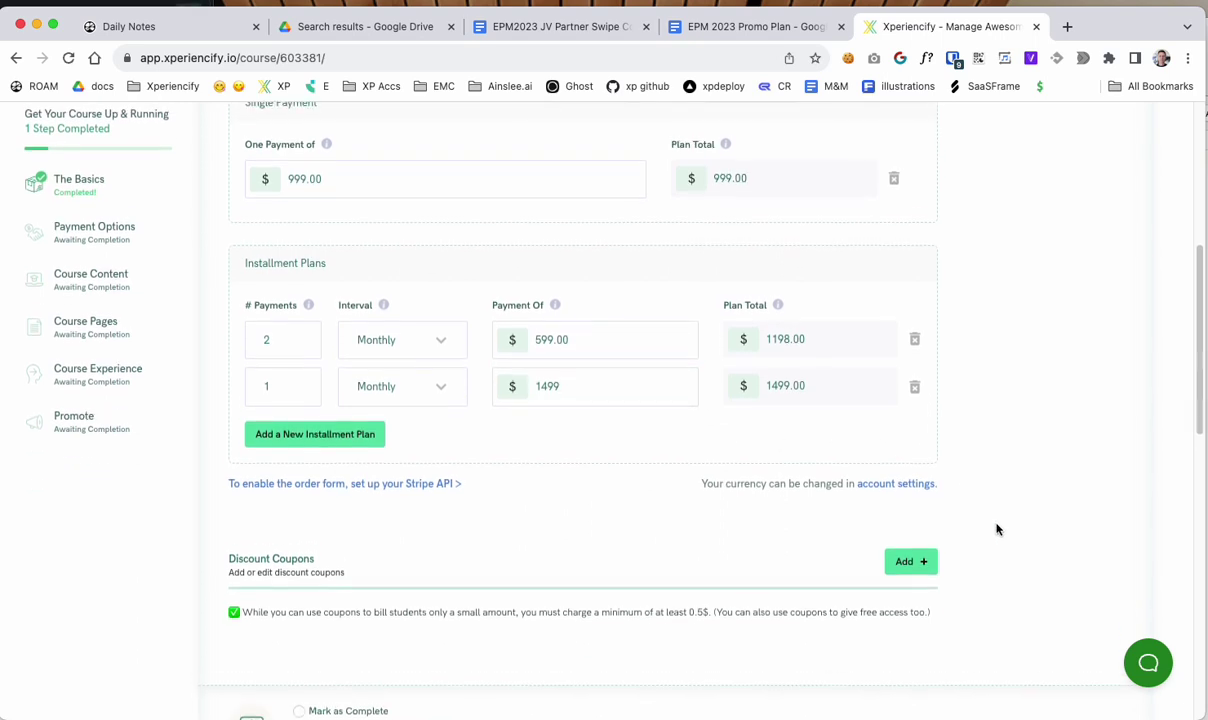
Step: Check the payment amount of the newly added installment plan
scroll(801, 539, up, 3)
drag(642, 480, 487, 487)
click(539, 492)
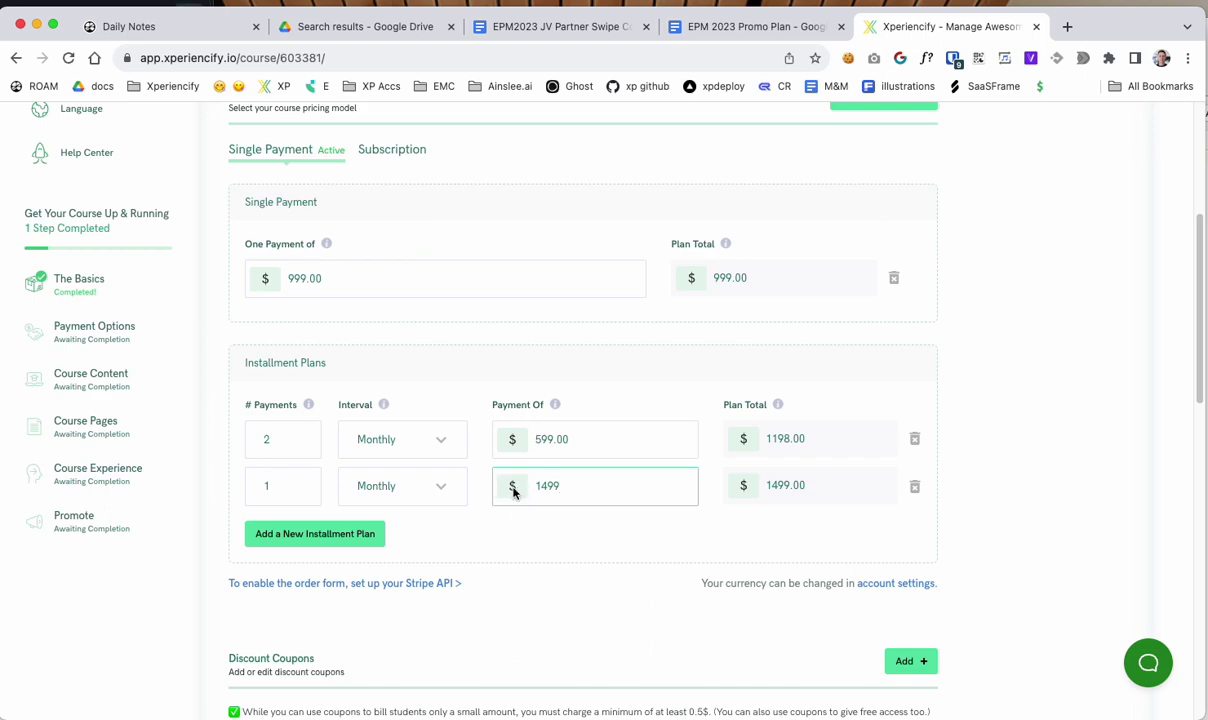
drag(572, 491, 507, 486)
scroll(1049, 548, down, 3)
Step: Collapse the course payment options section and the CSS section within Course Settings
scroll(1049, 548, up, 10)
click(417, 368)
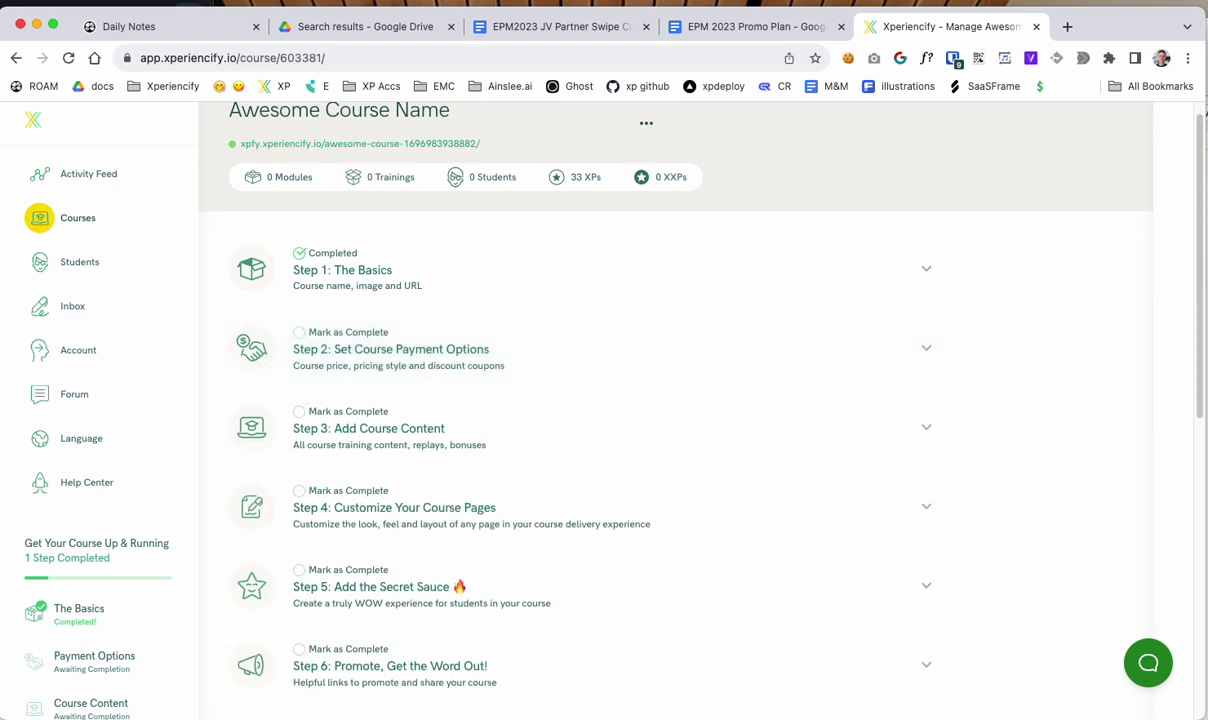
scroll(566, 609, down, 2)
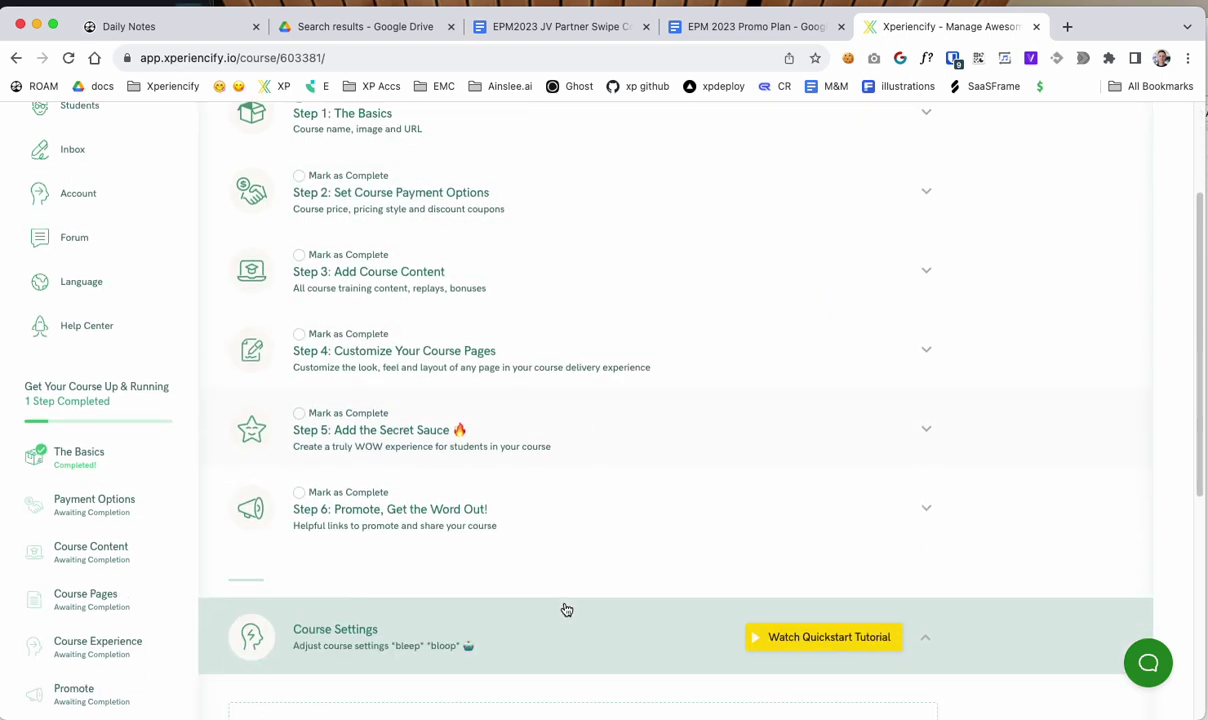
scroll(566, 609, up, 2)
scroll(566, 609, down, 3)
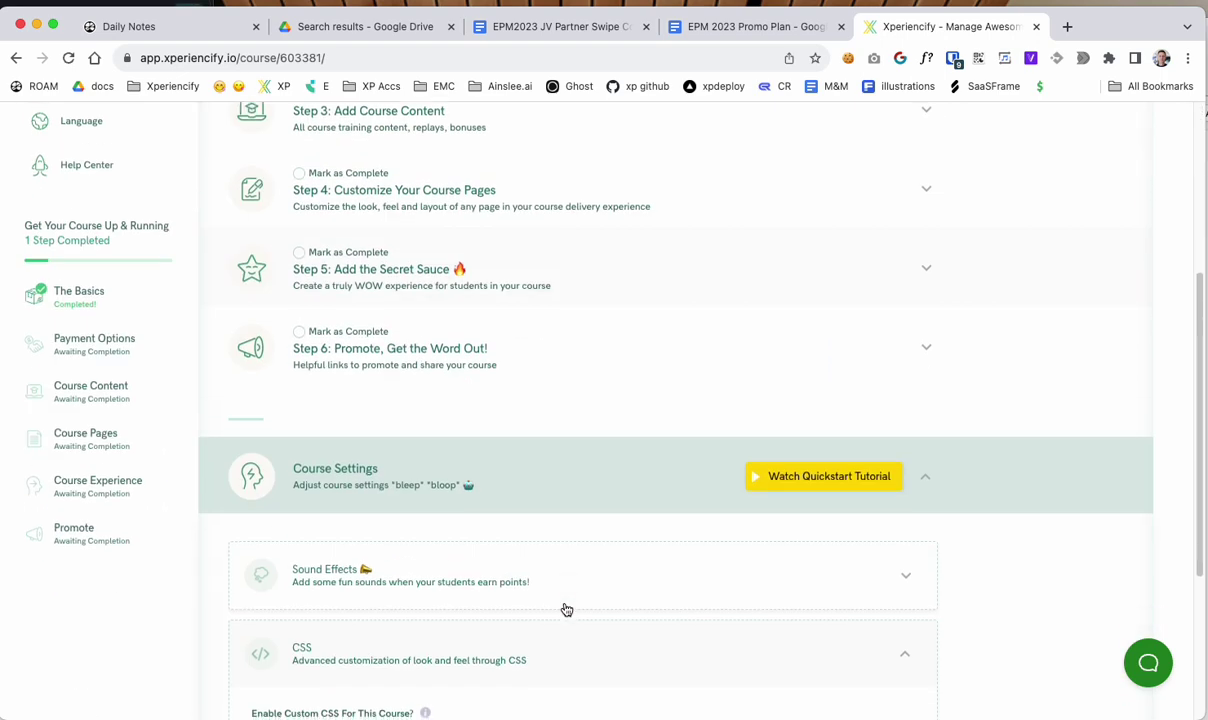
scroll(566, 609, down, 1)
click(587, 551)
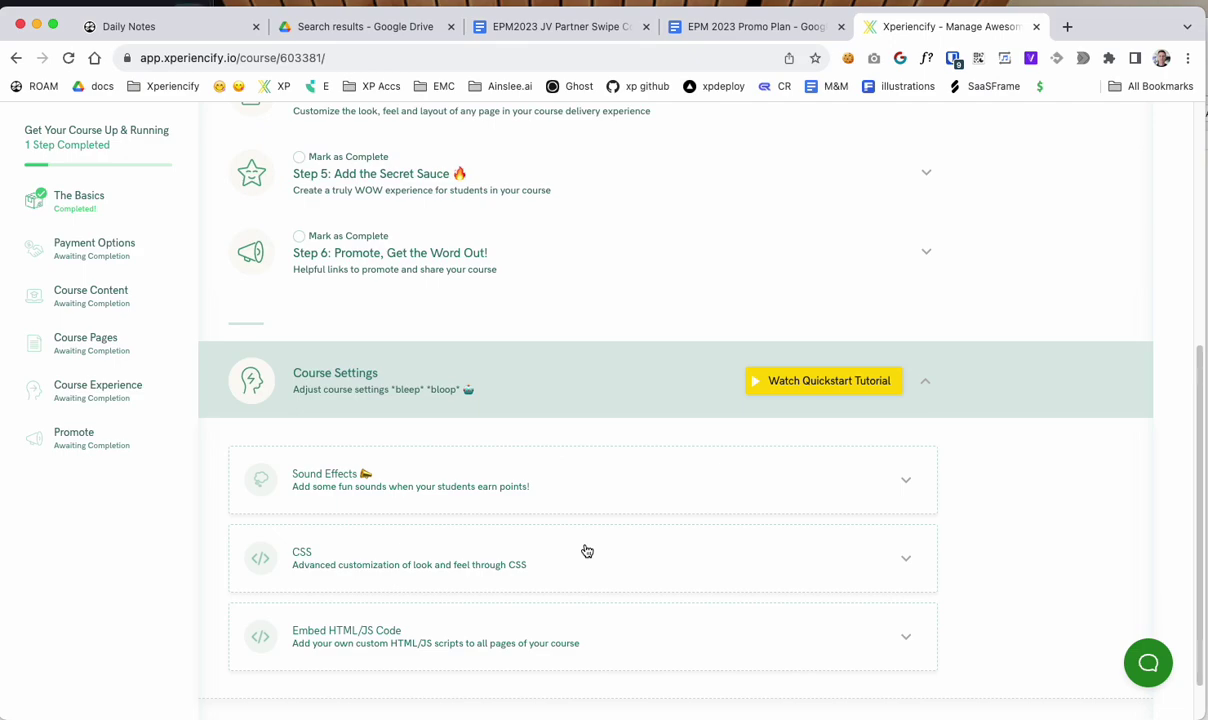
Step: Bring up the "Adding an order bump" help article and go to its CSS code
drag(1207, 15, 880, 33)
scroll(800, 400, down, 1)
scroll(800, 400, up, 10)
drag(581, 292, 878, 296)
click(900, 301)
scroll(950, 415, down, 20)
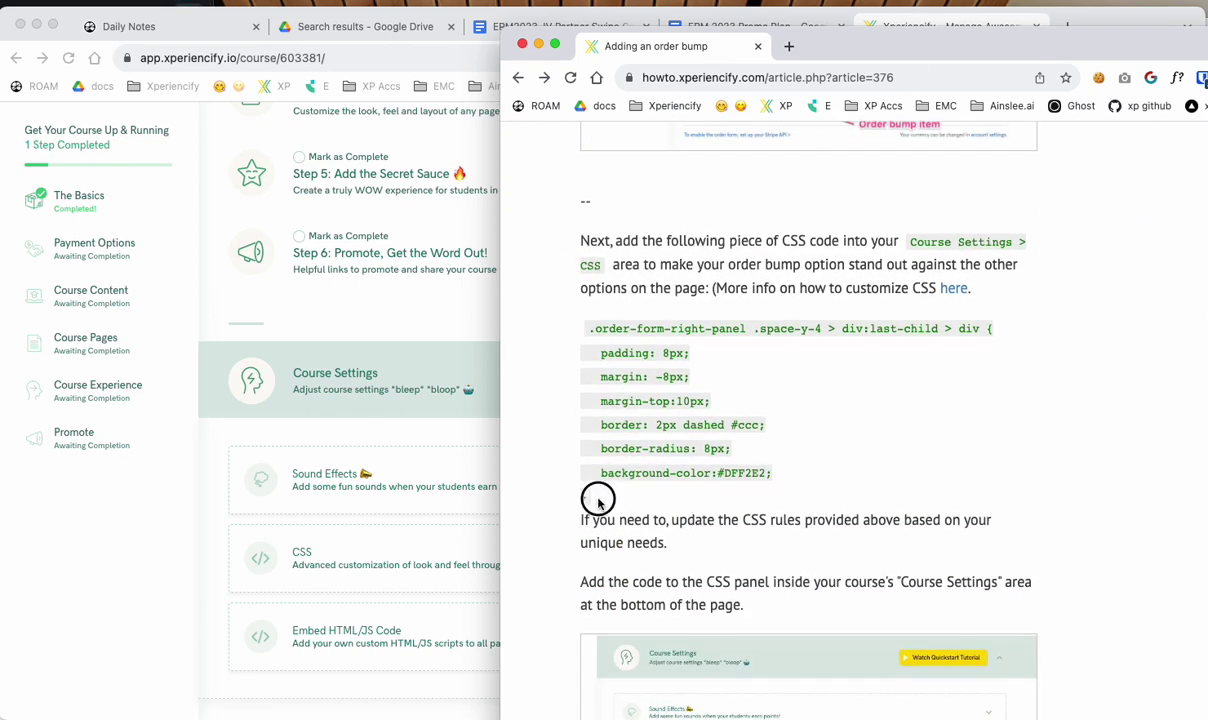
Step: Copy the entire .order-form-right-panel CSS rule from the help article and close the article
drag(585, 484, 574, 321)
right_click(617, 352)
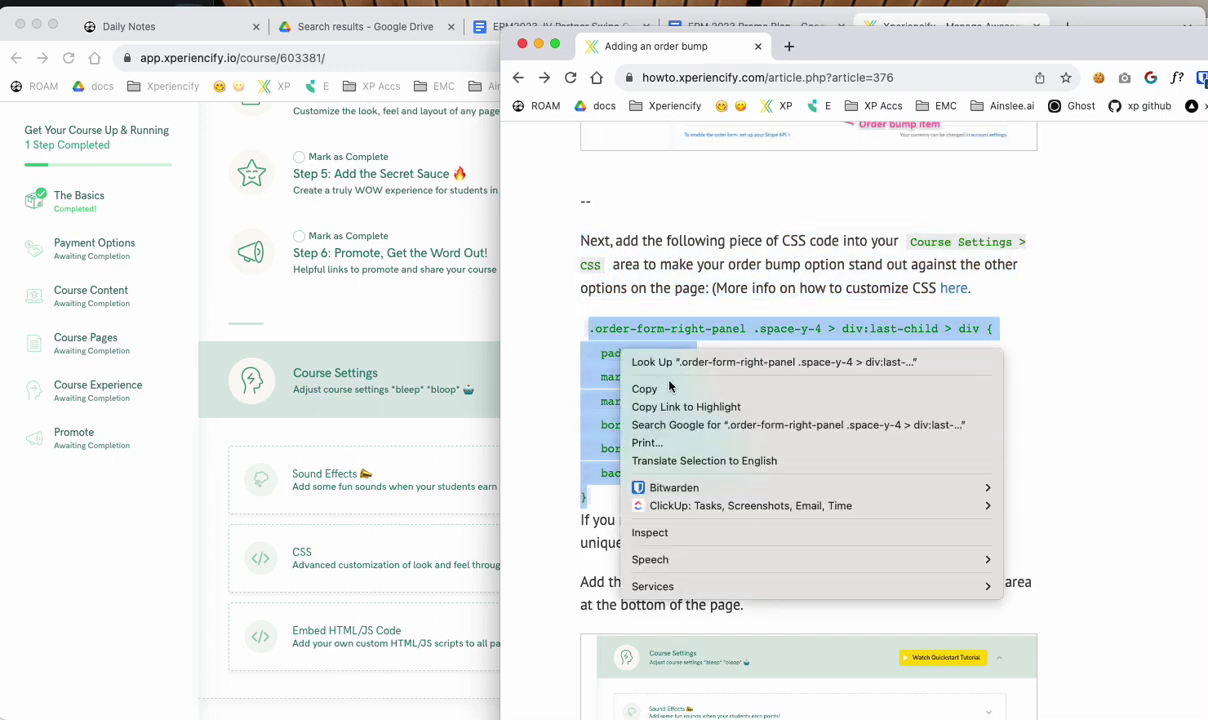
click(663, 389)
click(758, 47)
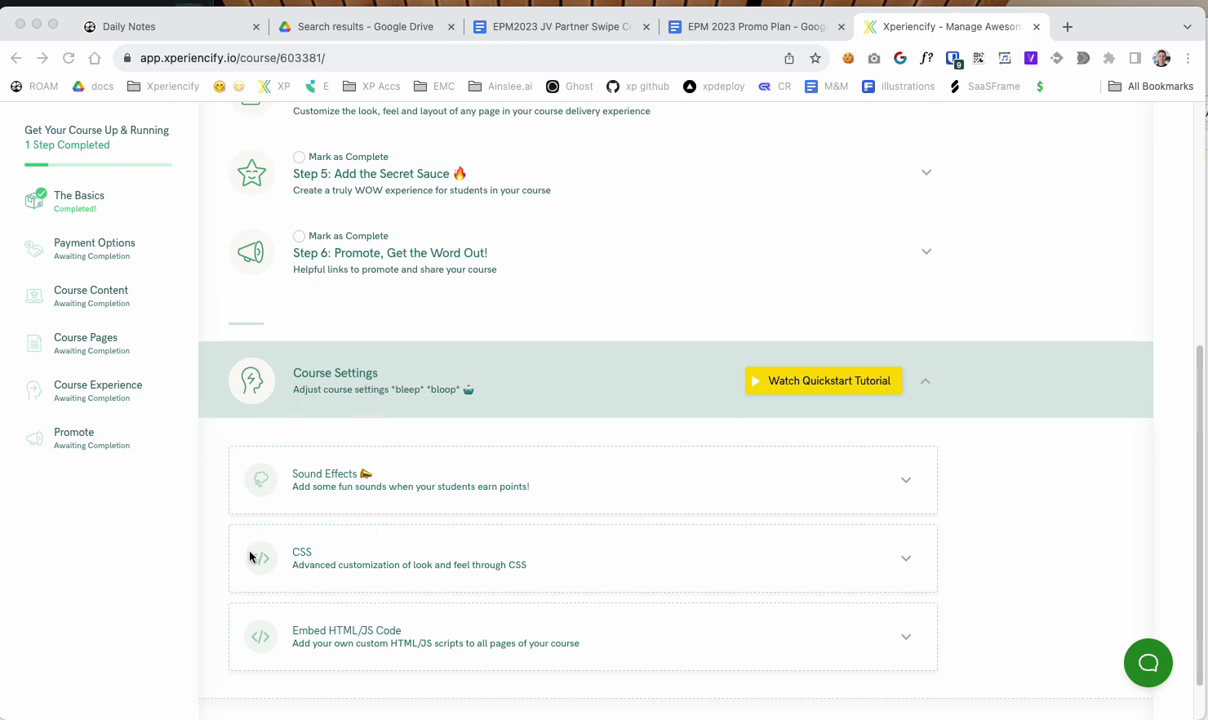
Step: Expand the CSS section in Course Settings and enable custom CSS for this course
click(398, 553)
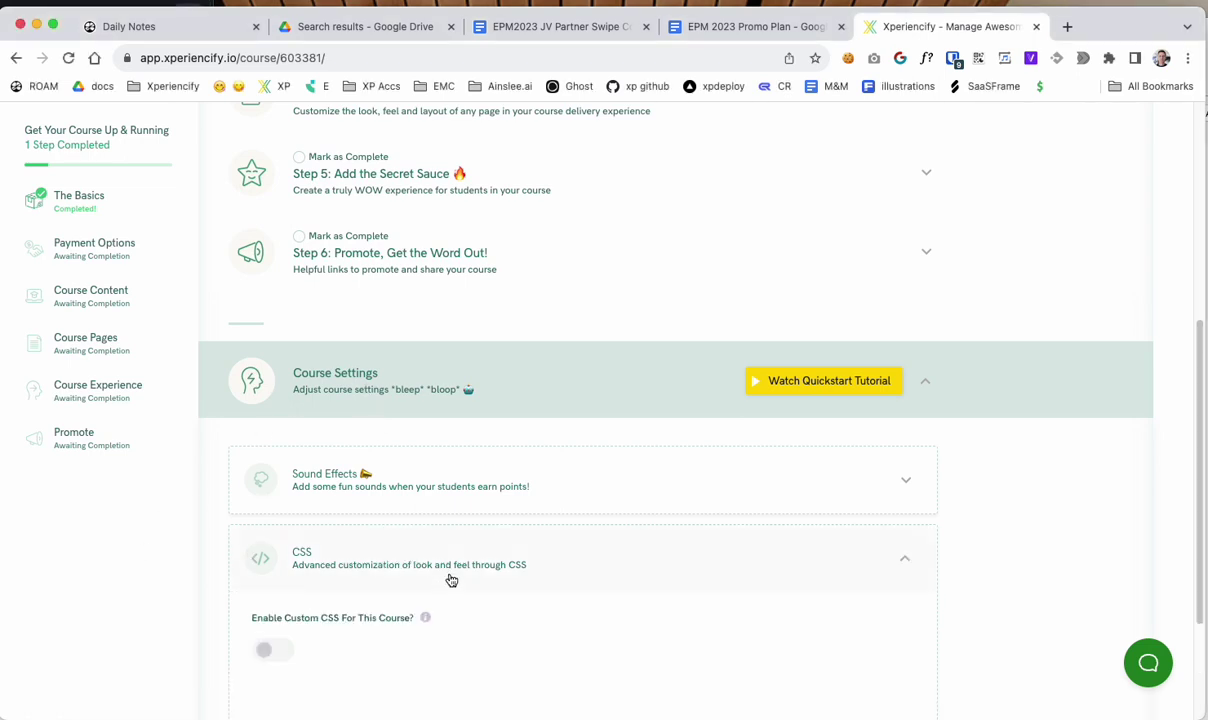
scroll(450, 580, down, 4)
drag(232, 431, 391, 432)
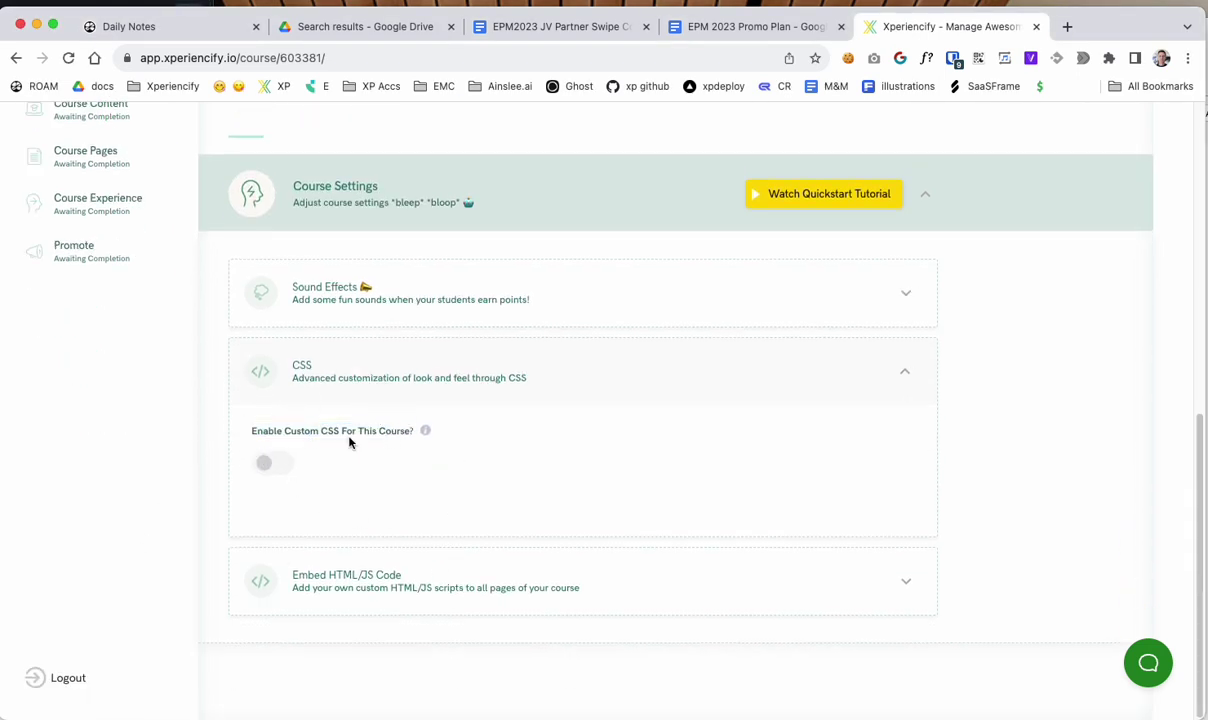
click(272, 462)
Step: Paste the copied order bump CSS rule into the course's custom CSS field and check it from start to end
scroll(400, 480, down, 3)
right_click(344, 437)
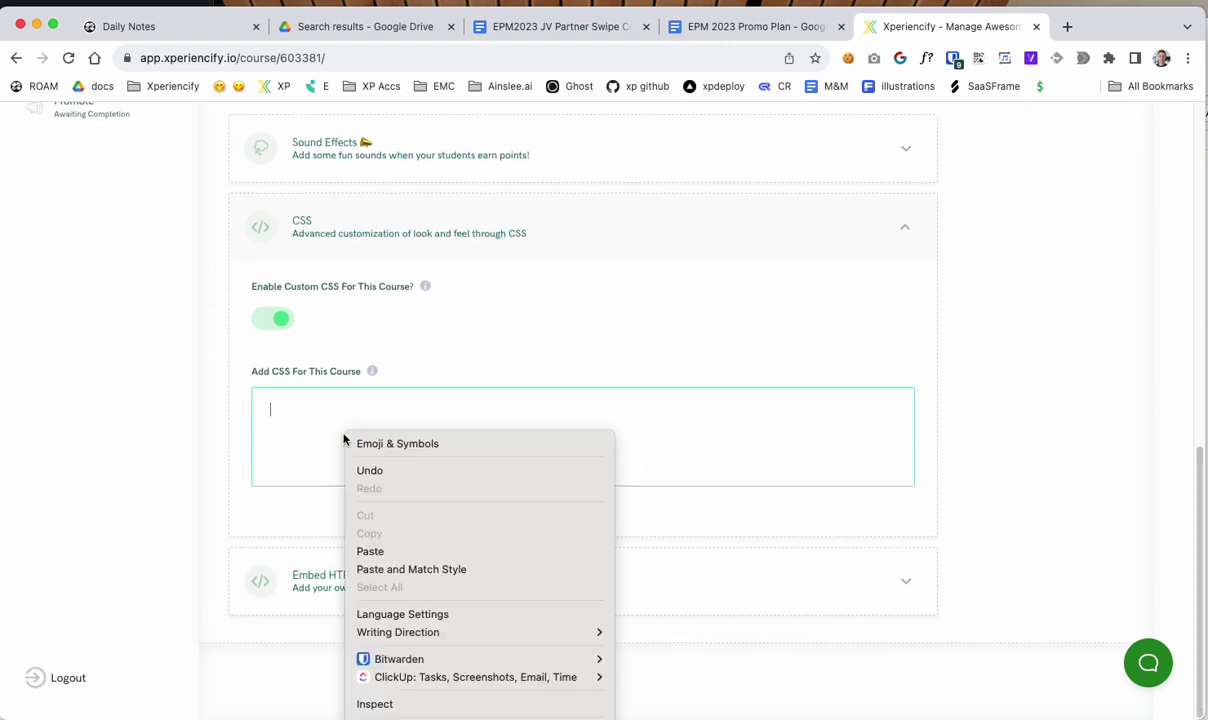
click(405, 551)
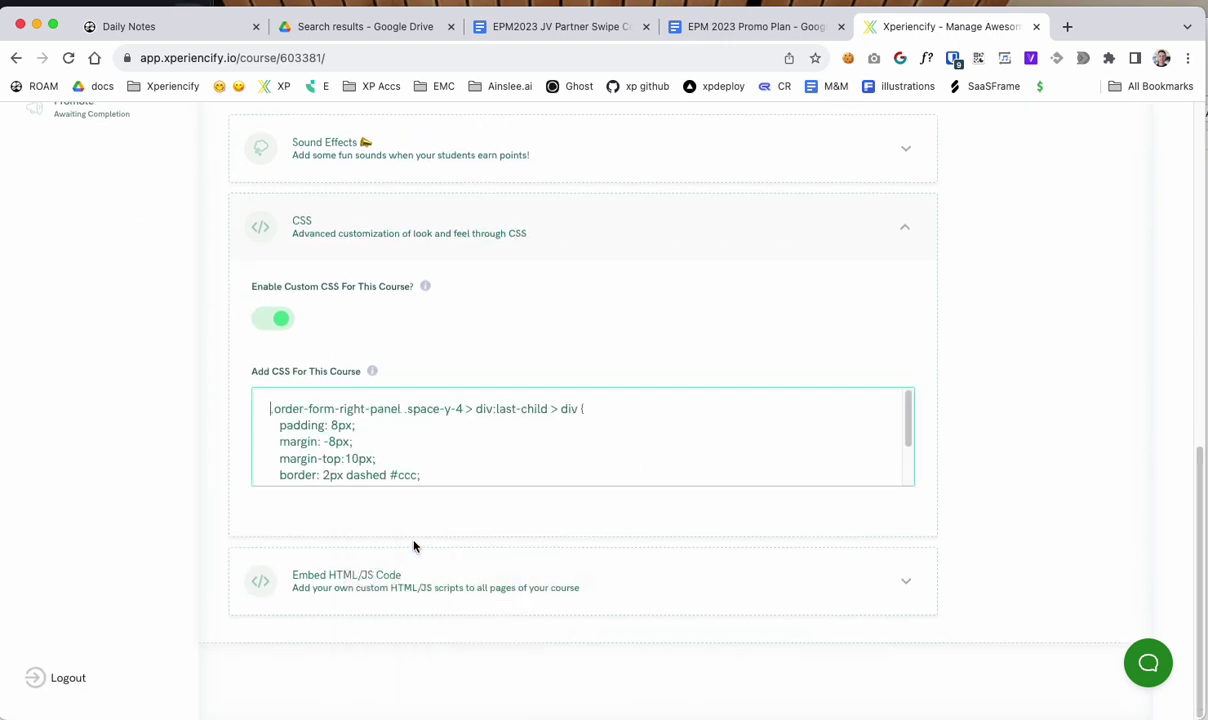
key(super+Down)
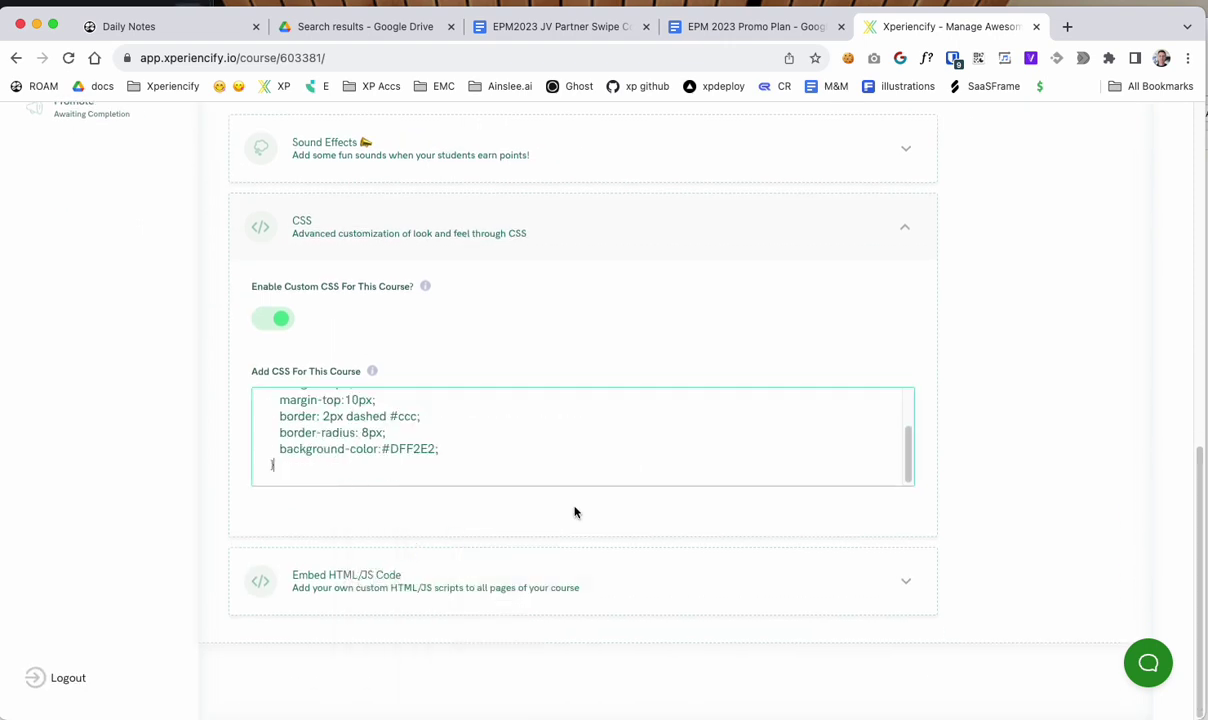
click(1086, 467)
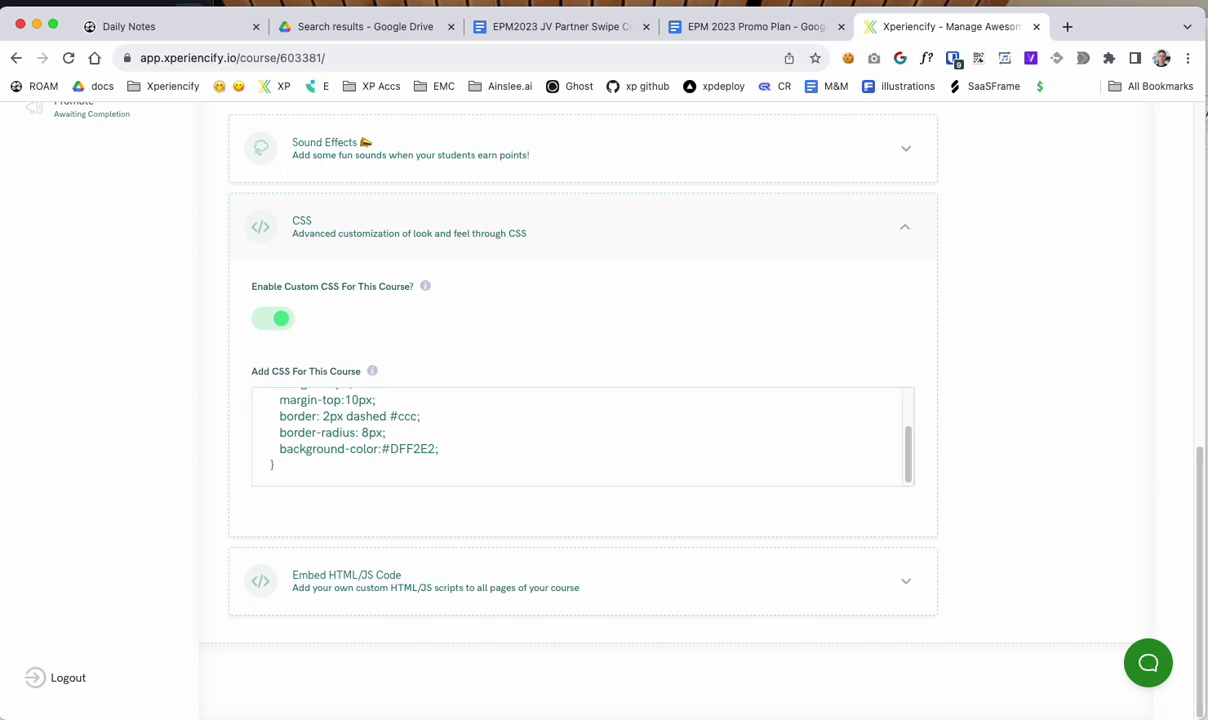
click(900, 478)
scroll(900, 478, up, 5)
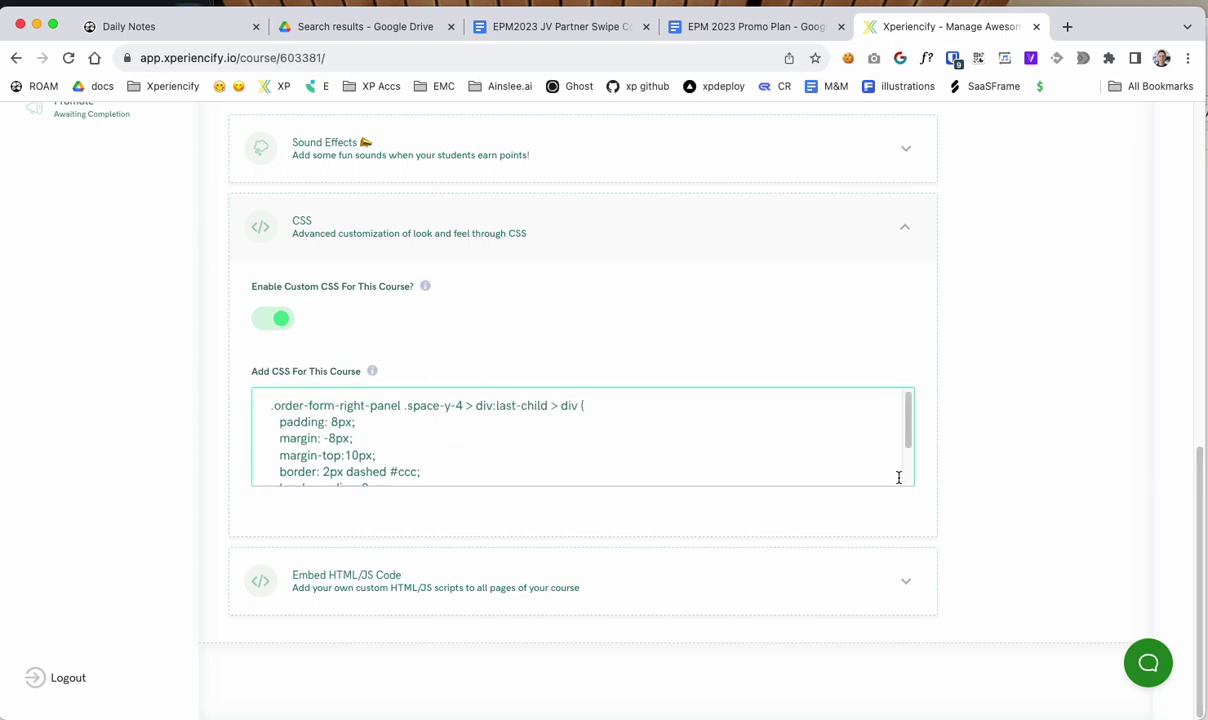
Step: Collapse Course Settings and open the course's Order Form page for editing in the page builder
scroll(911, 460, up, 6)
click(377, 642)
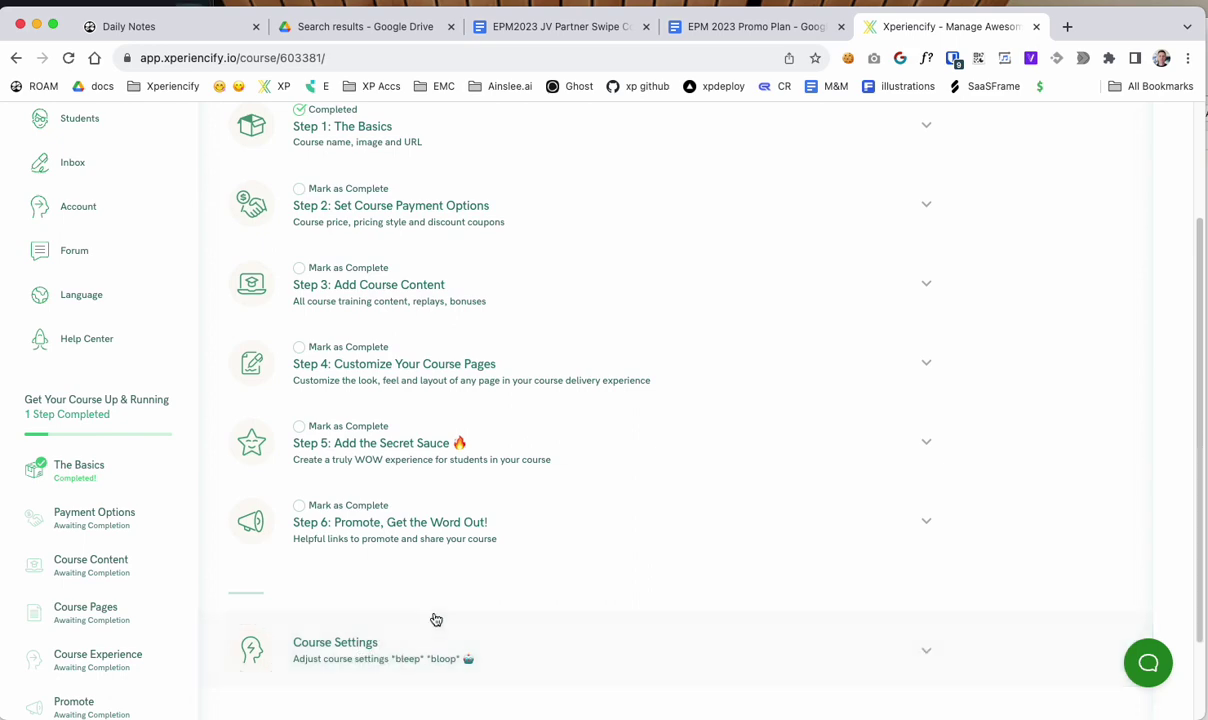
scroll(309, 466, up, 3)
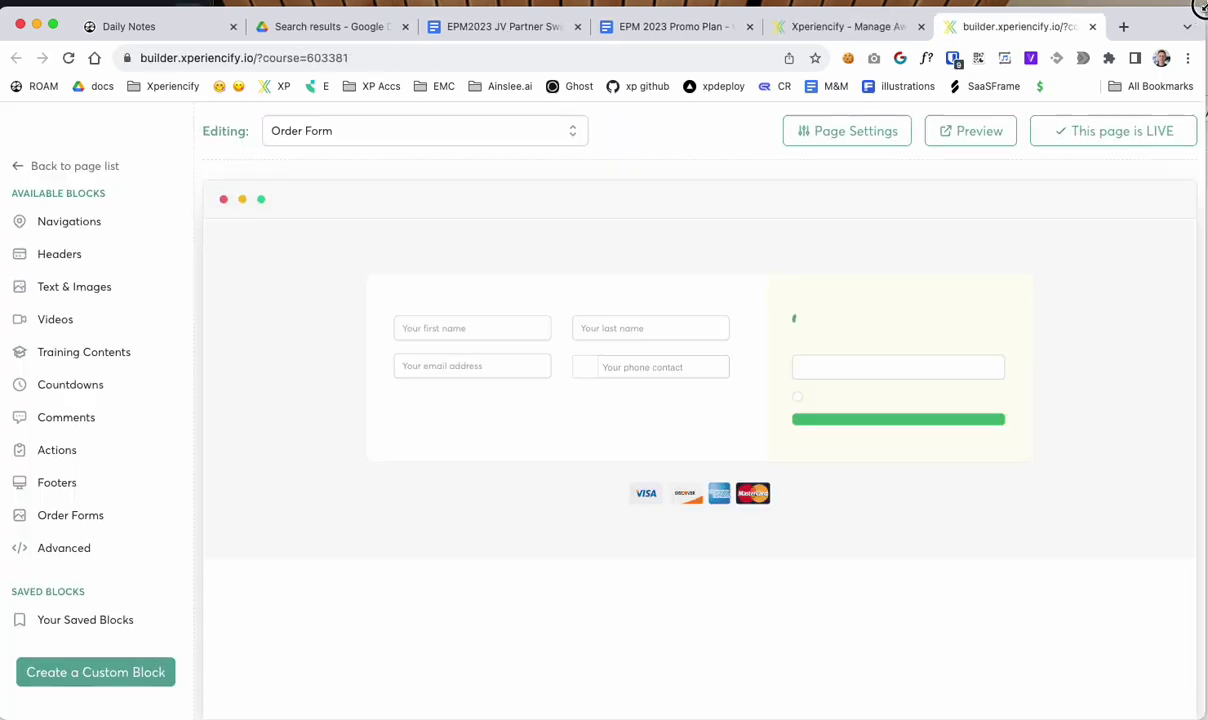
Step: Examine the payment options in the order form's summary, particularly the $1499 payment plan
scroll(820, 505, down, 1)
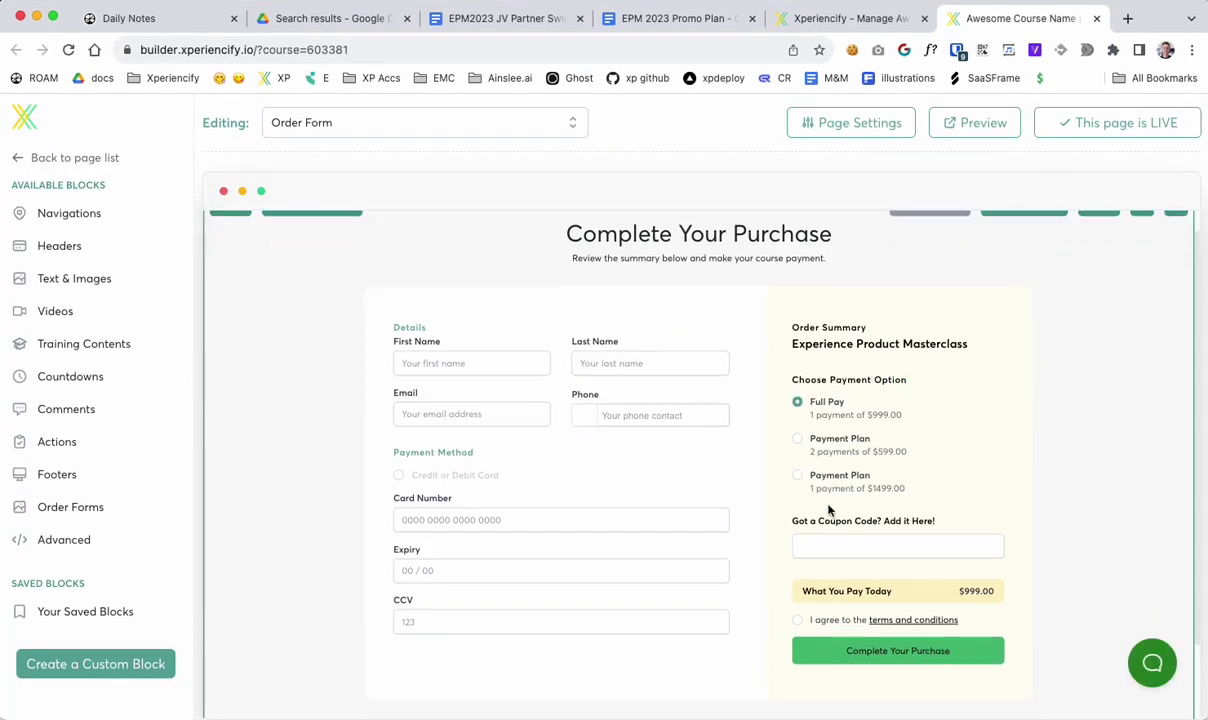
drag(900, 490, 868, 464)
drag(925, 429, 795, 491)
click(916, 488)
drag(900, 490, 809, 477)
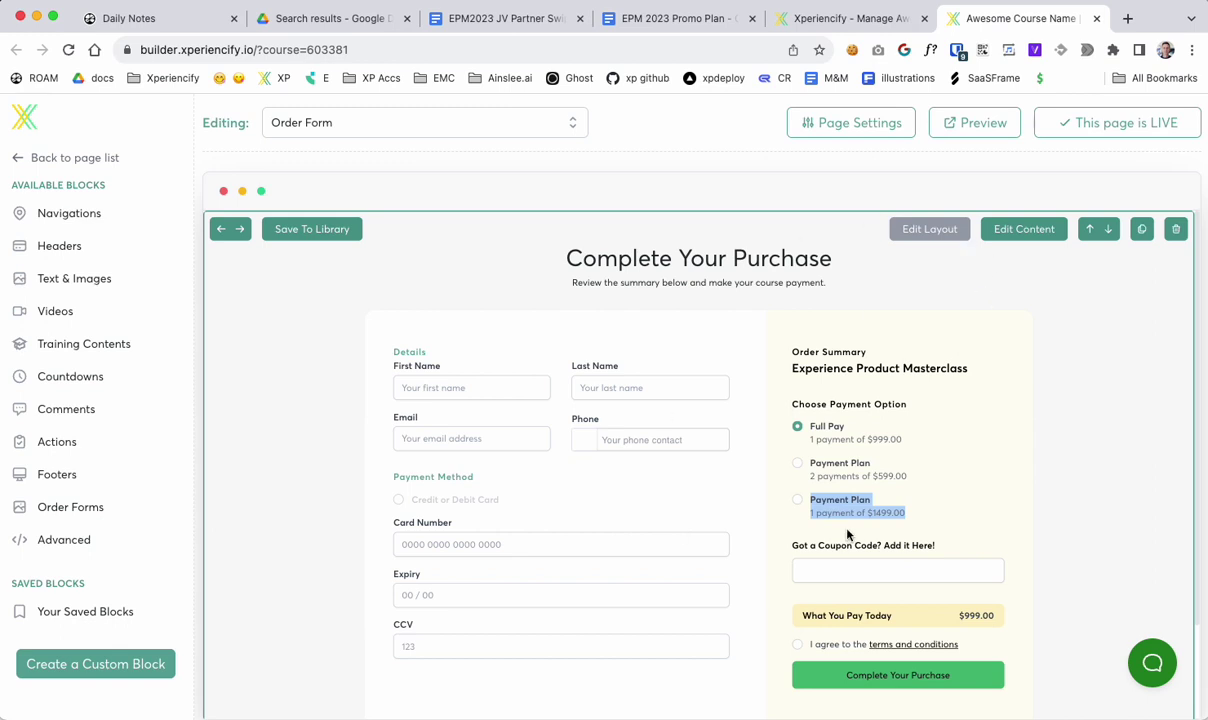
Step: Open the order form block's content settings and view the available prices under Right Column Data
click(1022, 229)
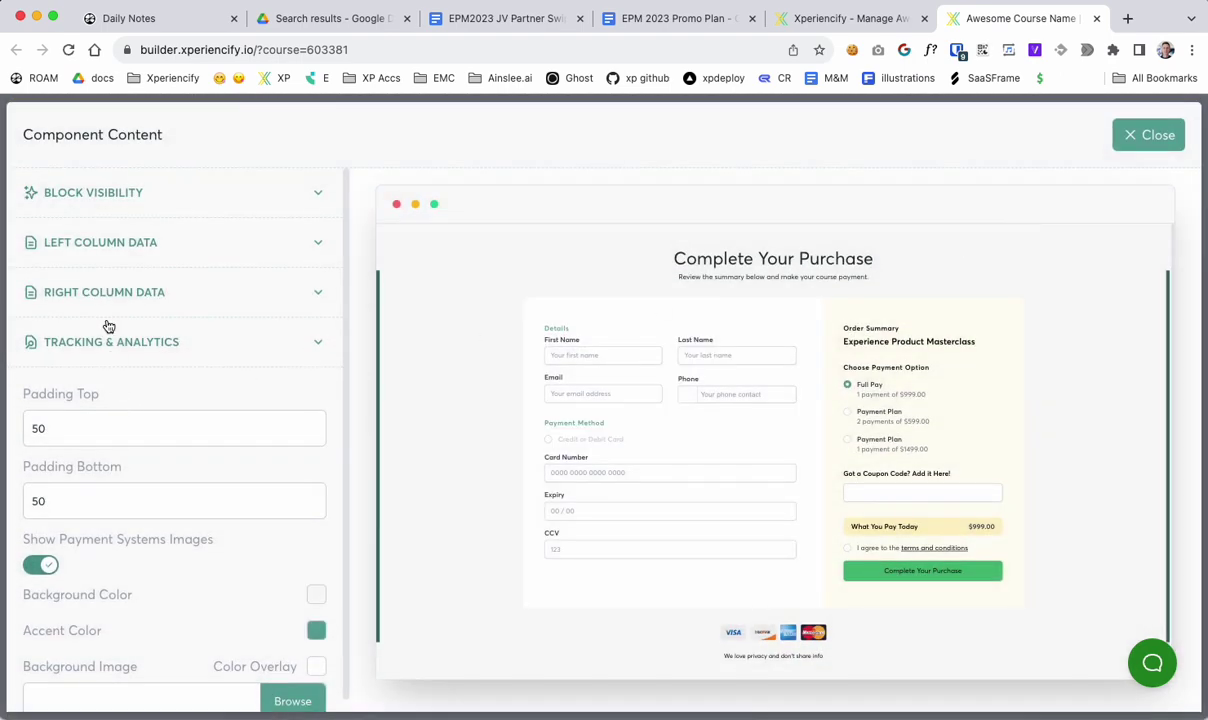
click(118, 293)
scroll(156, 420, down, 5)
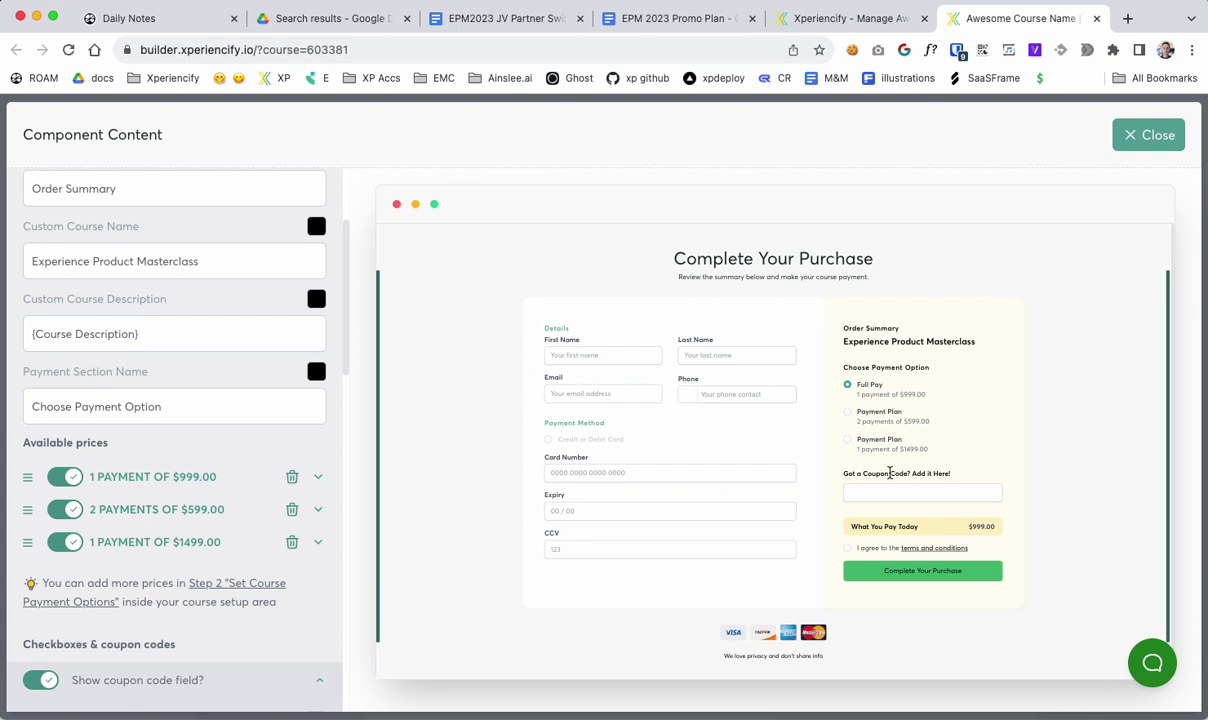
drag(929, 449, 848, 440)
Step: Switch back to the course setup page and check the custom CSS in Course Settings
click(850, 18)
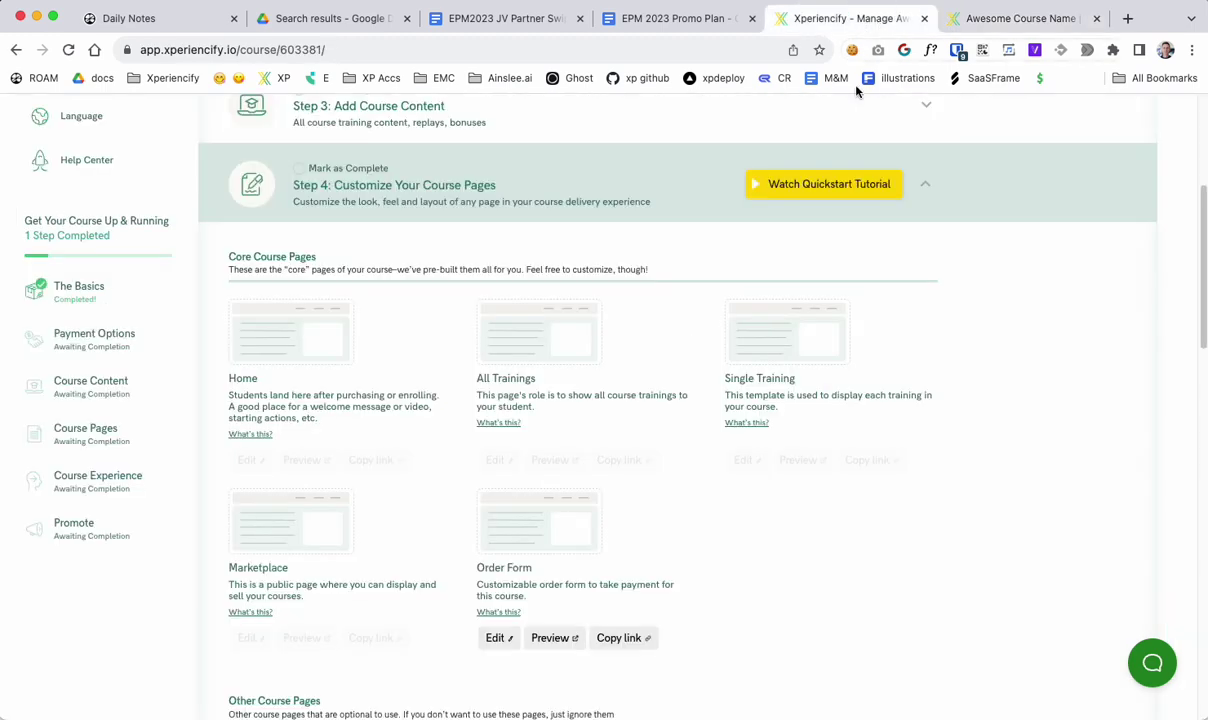
scroll(355, 600, down, 10)
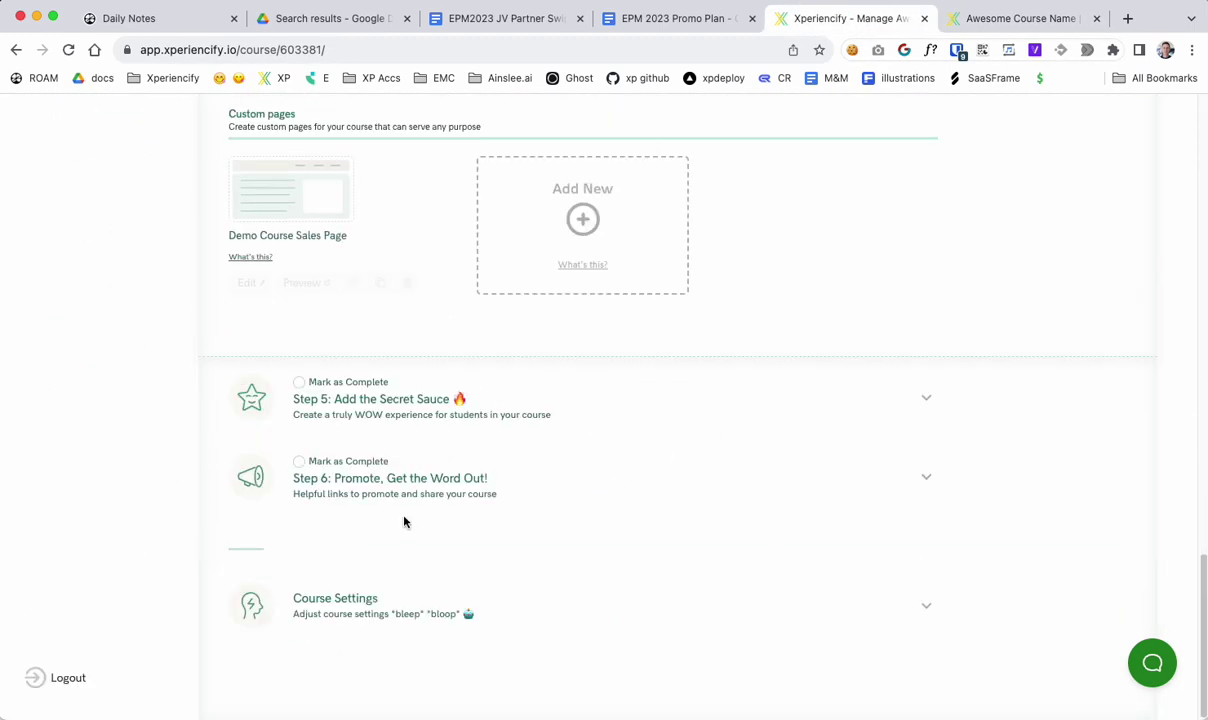
click(420, 600)
scroll(488, 623, down, 10)
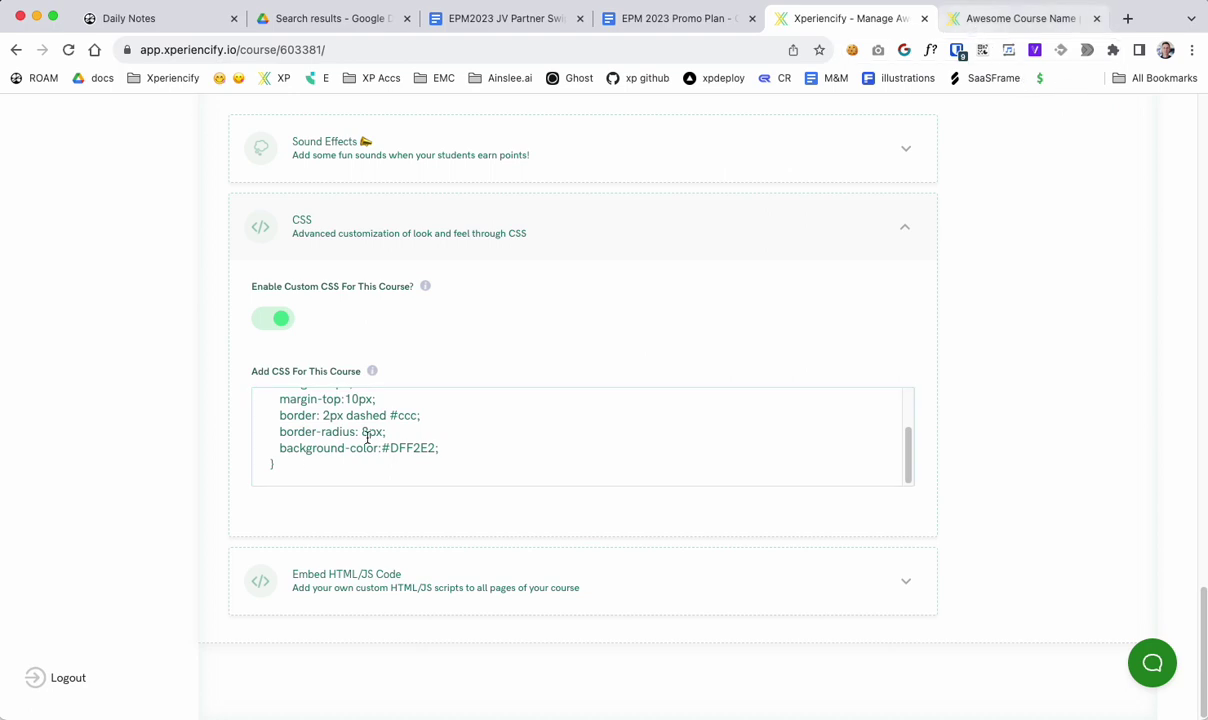
Step: Return to the order form editor and close the block's content settings
click(1010, 18)
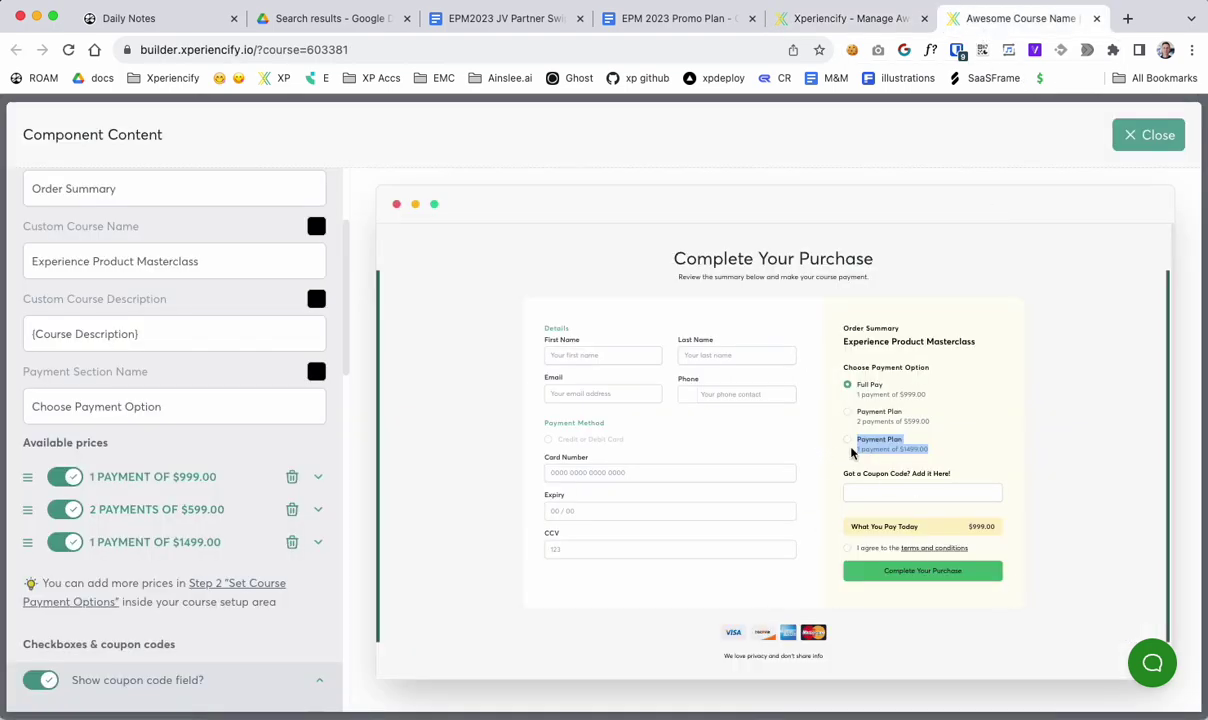
scroll(87, 505, down, 3)
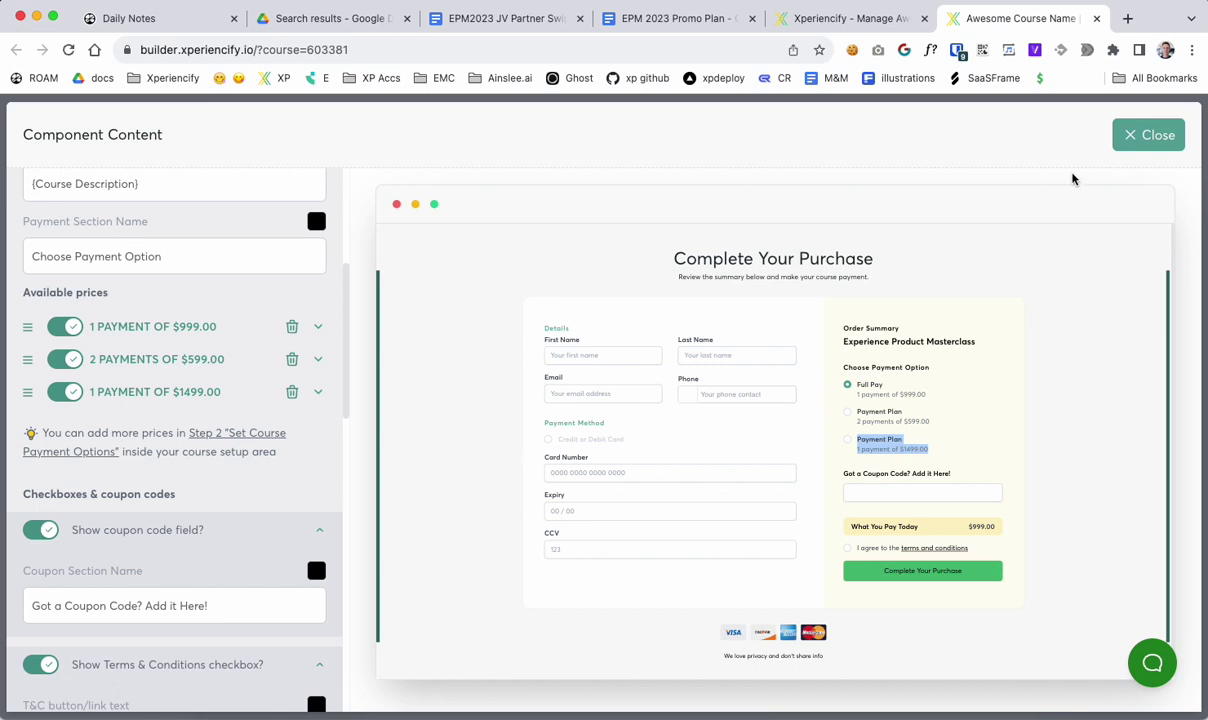
click(1145, 135)
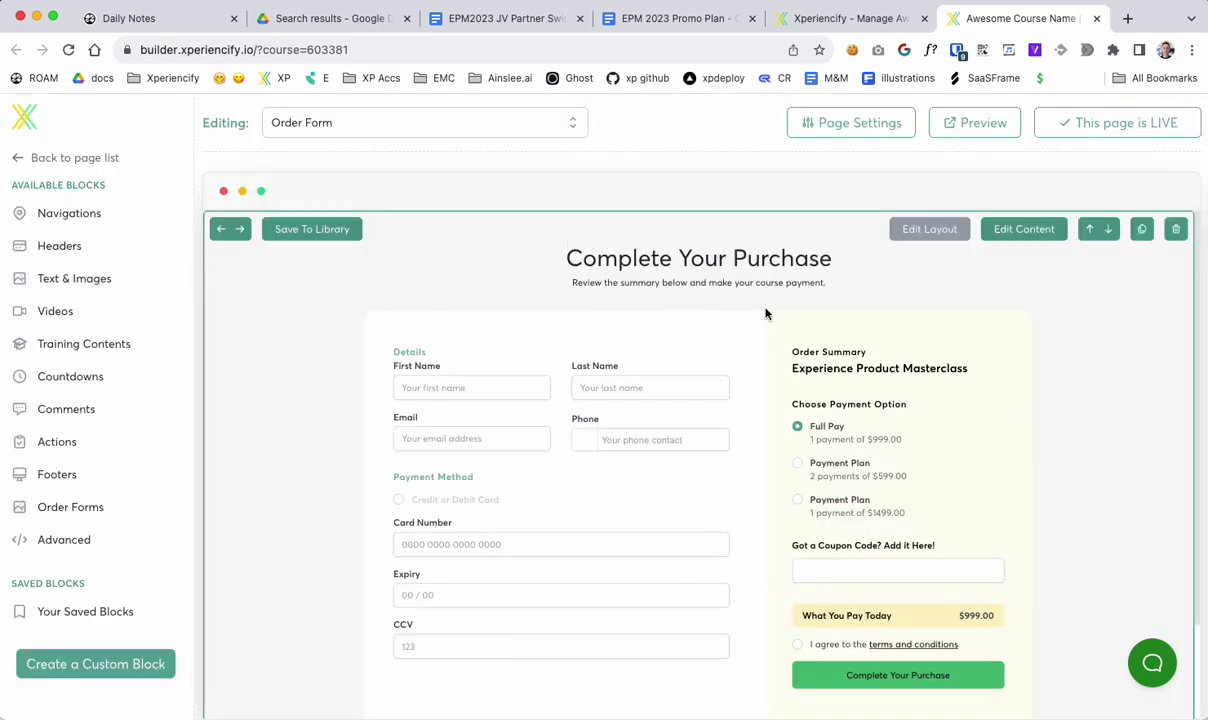
Step: Reopen the order form block's content settings and expand Right Column Data to reach the available prices
drag(583, 258, 625, 457)
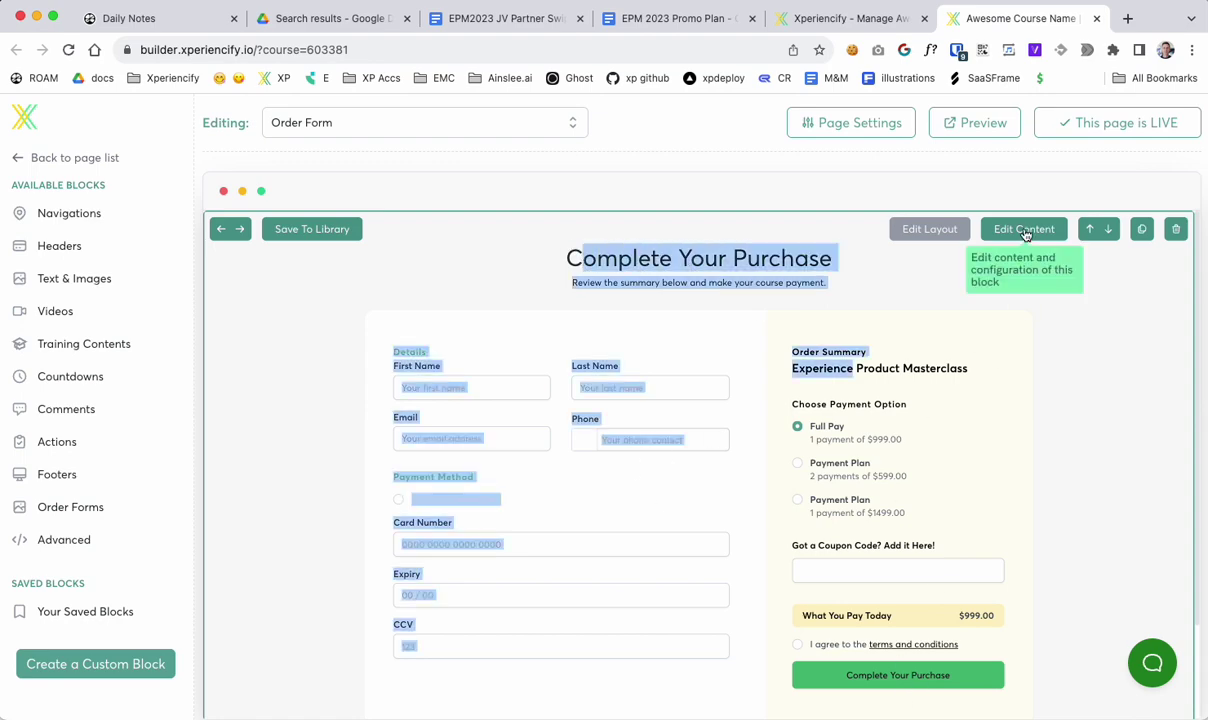
click(905, 246)
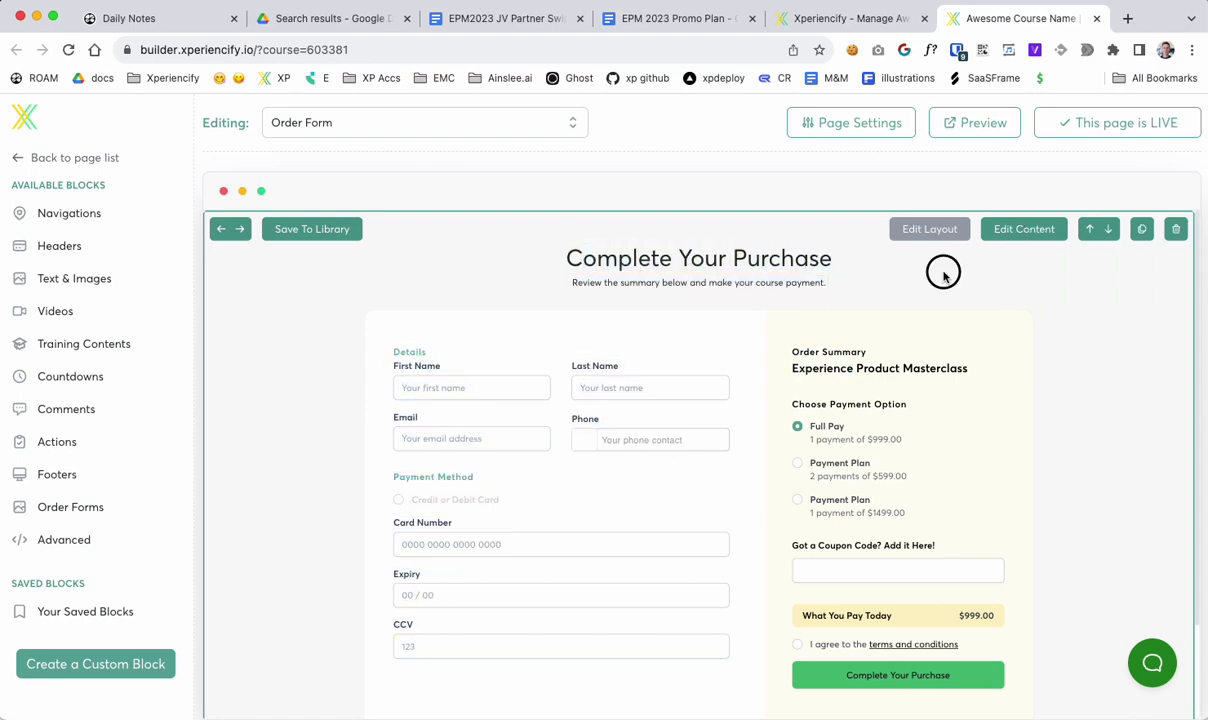
click(978, 226)
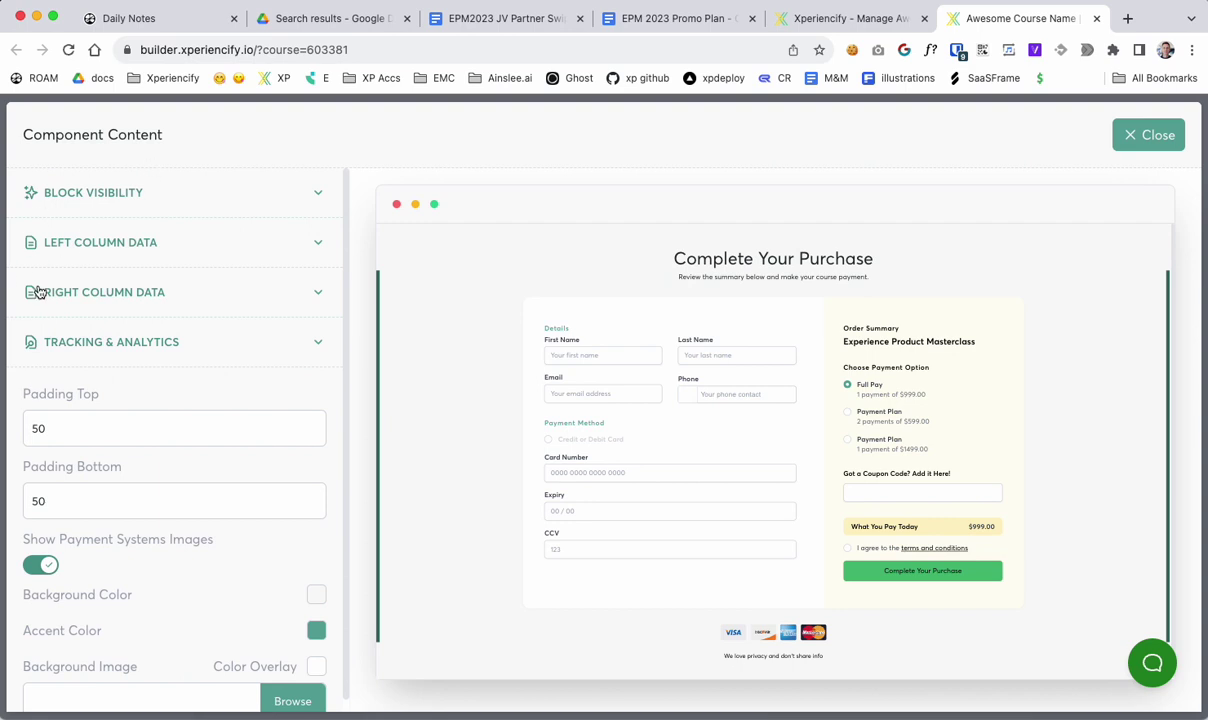
click(135, 296)
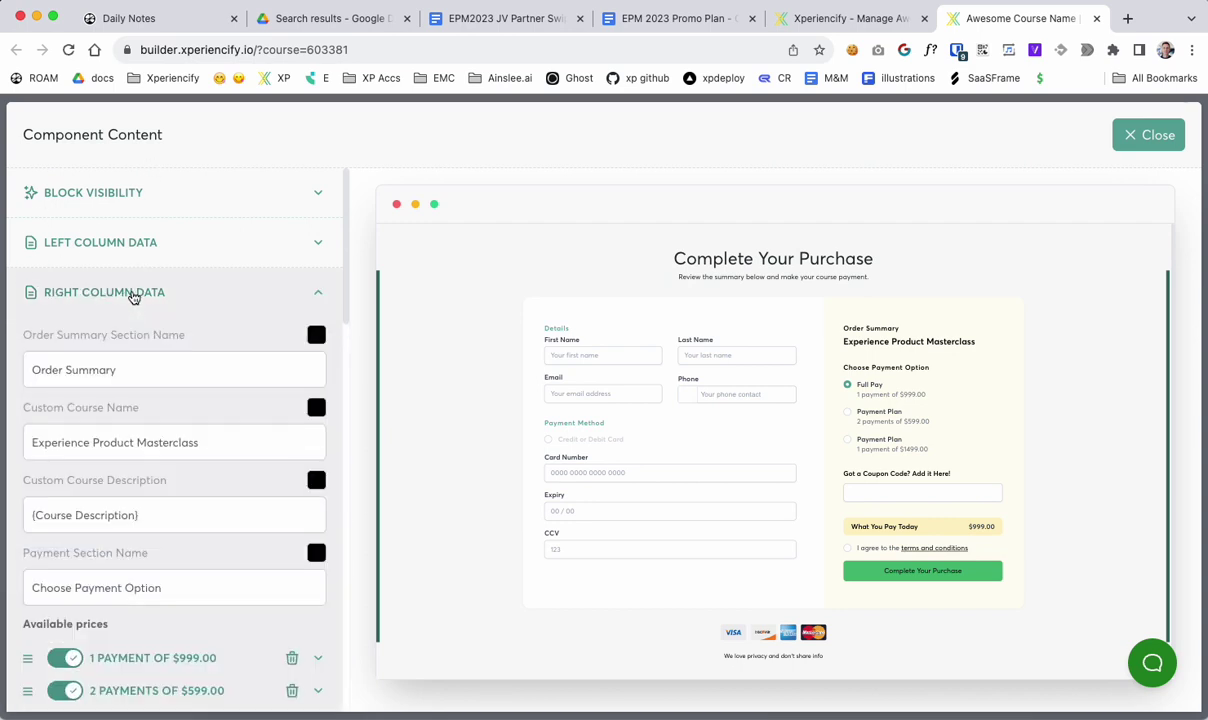
drag(853, 367, 124, 291)
scroll(108, 512, down, 3)
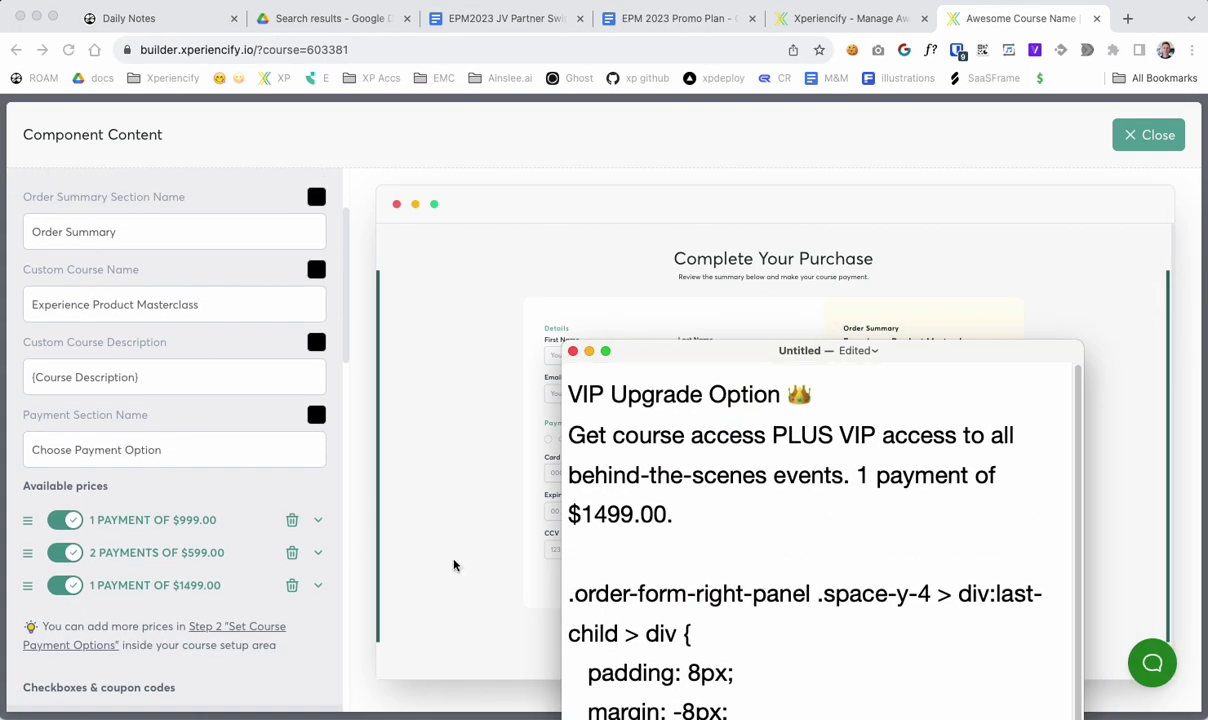
Step: Copy the headline "VIP Upgrade Option 👑" from the text note and return to the block's content settings
drag(686, 358, 604, 537)
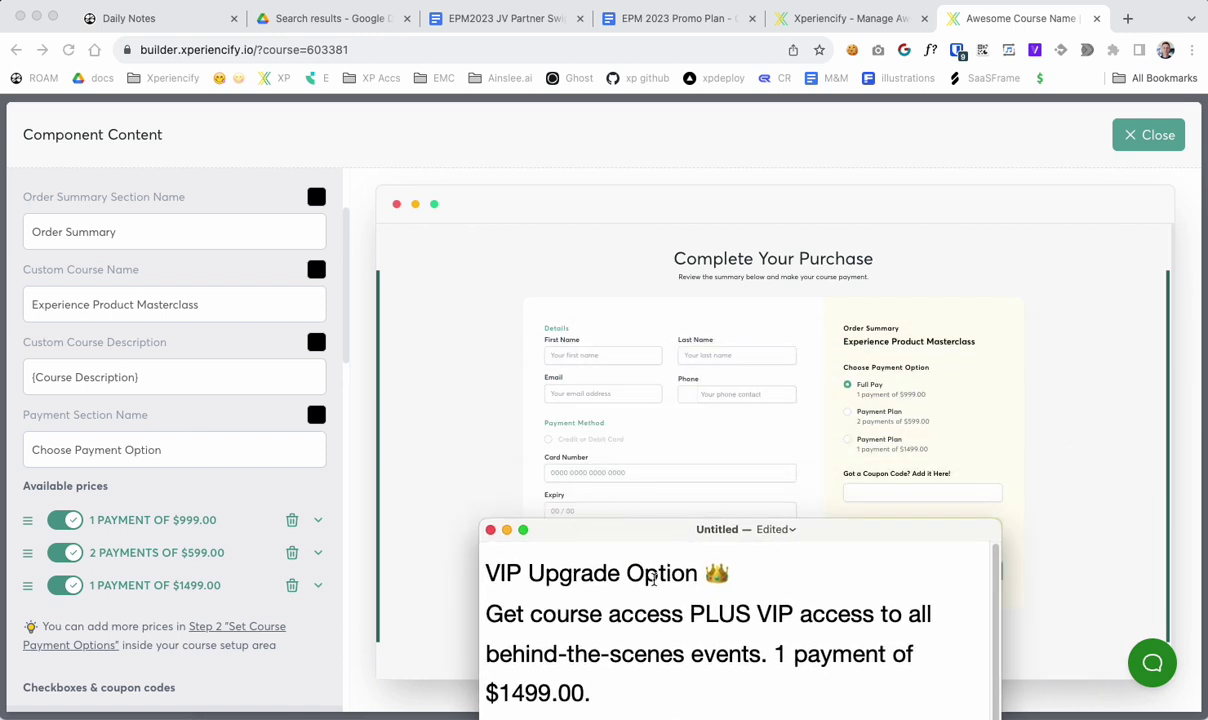
drag(730, 574, 463, 567)
key(super+c)
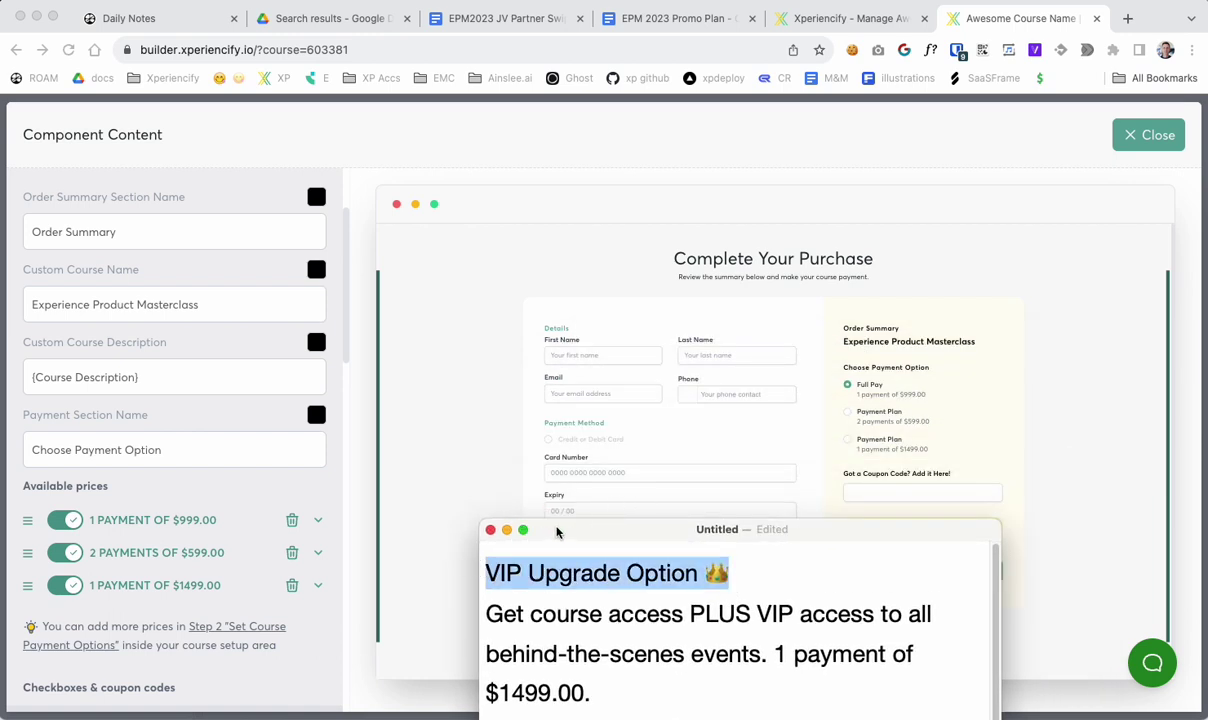
drag(553, 529, 377, 682)
click(151, 369)
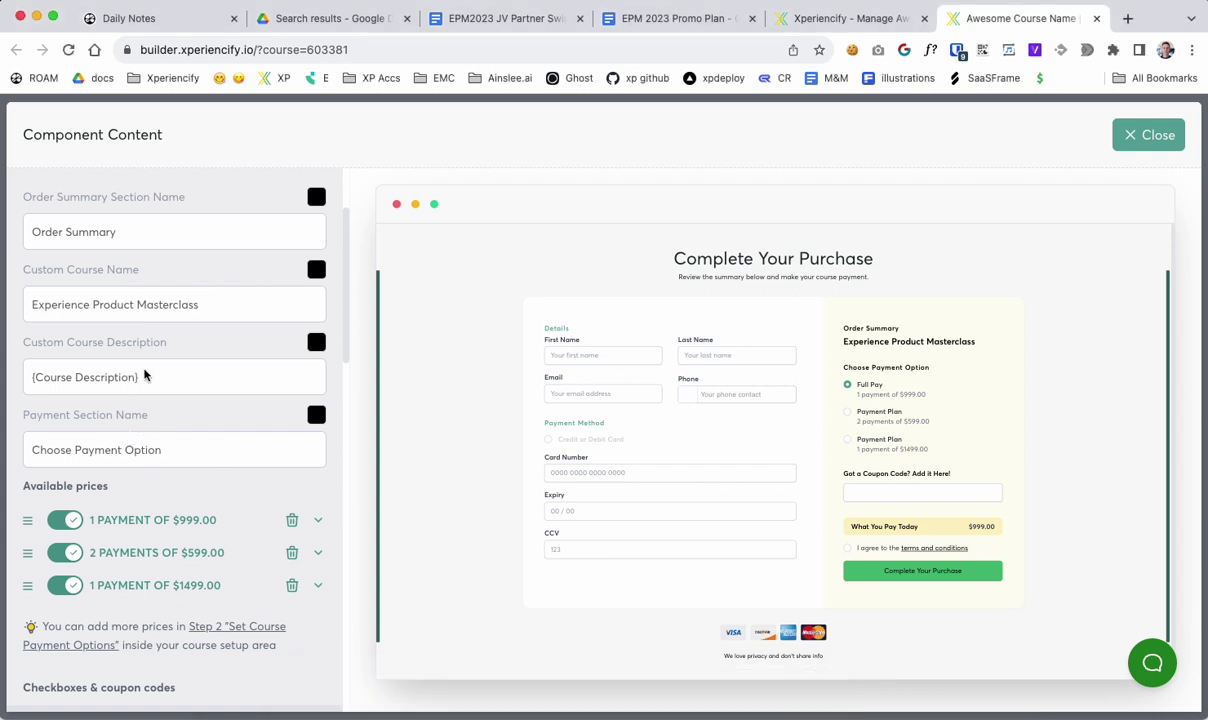
Step: Replace the price headline of the 1 payment of $1499.00 option with "VIP Upgrade Option 👑"
click(165, 372)
scroll(150, 450, down, 3)
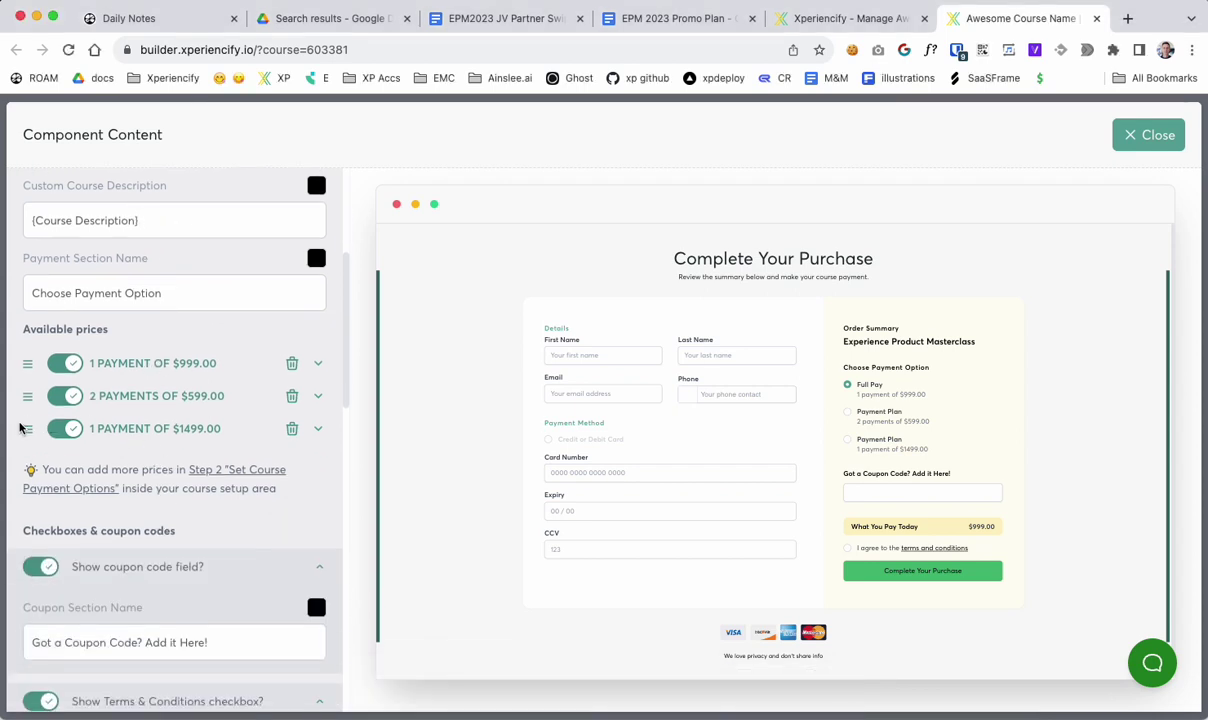
click(317, 429)
scroll(234, 515, down, 3)
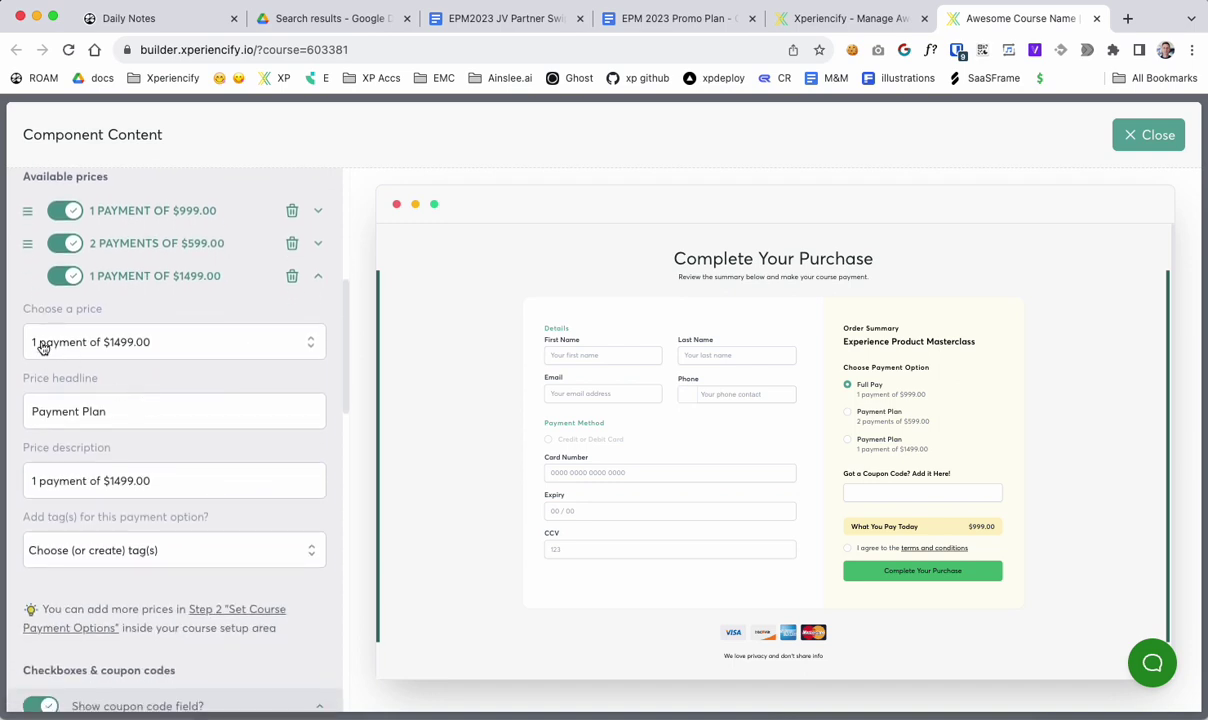
scroll(138, 457, down, 1)
scroll(138, 457, down, 1)
click(135, 362)
key(super+a)
key(super+v)
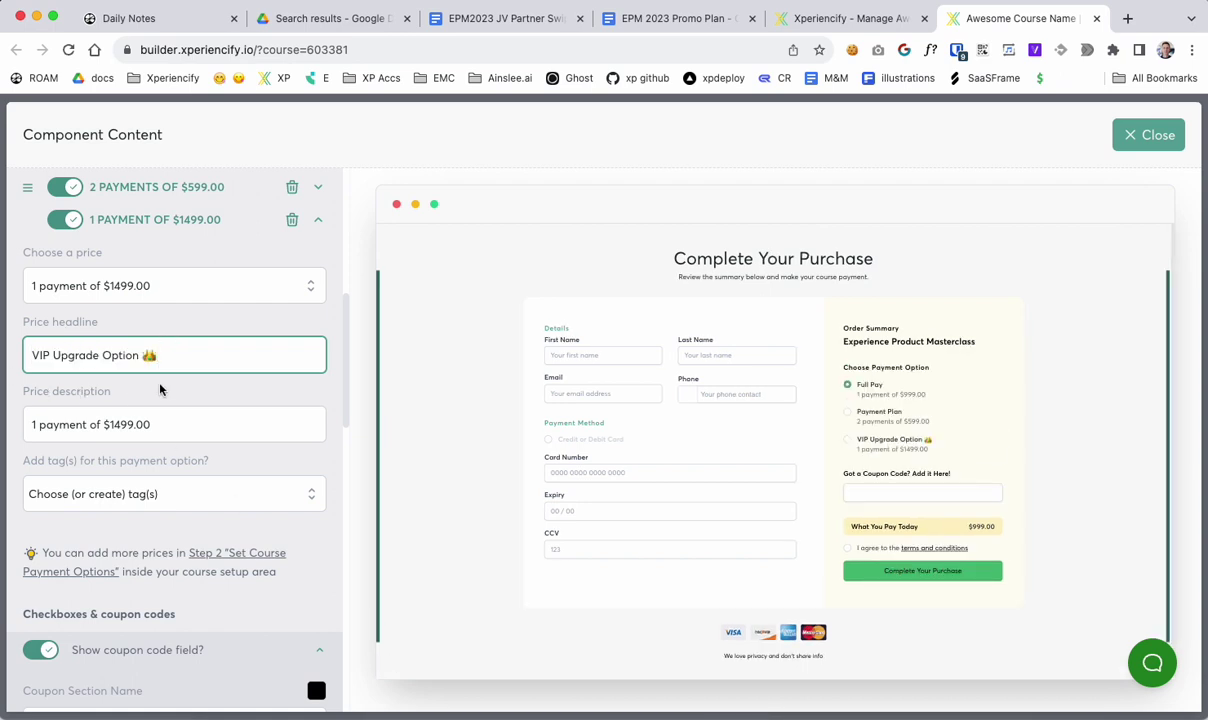
drag(876, 440, 856, 440)
click(85, 369)
Step: Set that option's price description to the note's "Get course access PLUS VIP access to all behind-the-scenes events. 1 payment of $1499.00."
click(488, 698)
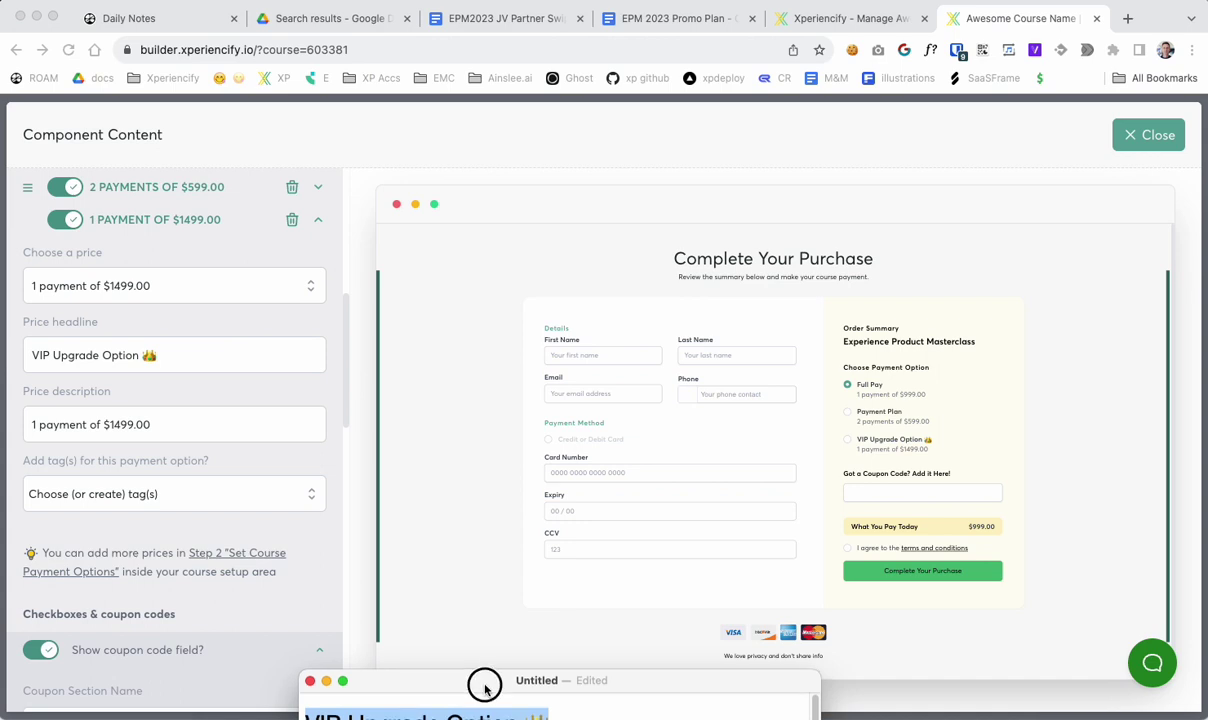
drag(412, 630, 302, 545)
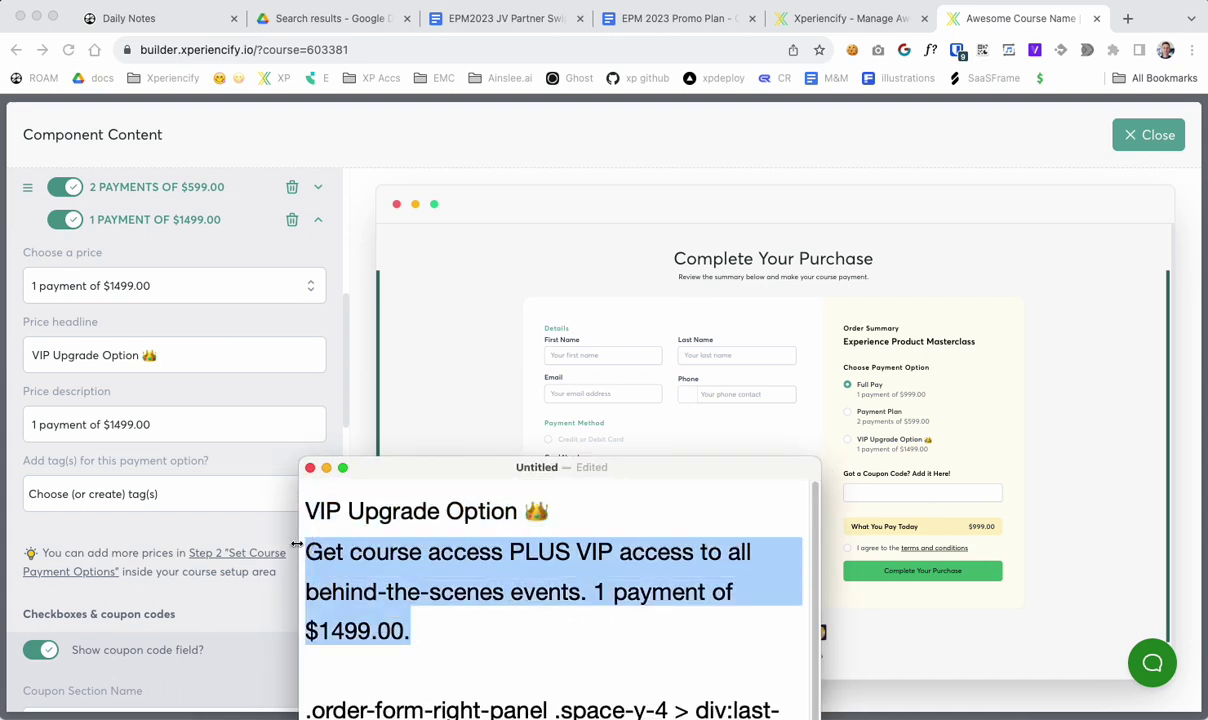
key(super+c)
click(167, 424)
key(super+a)
key(super+v)
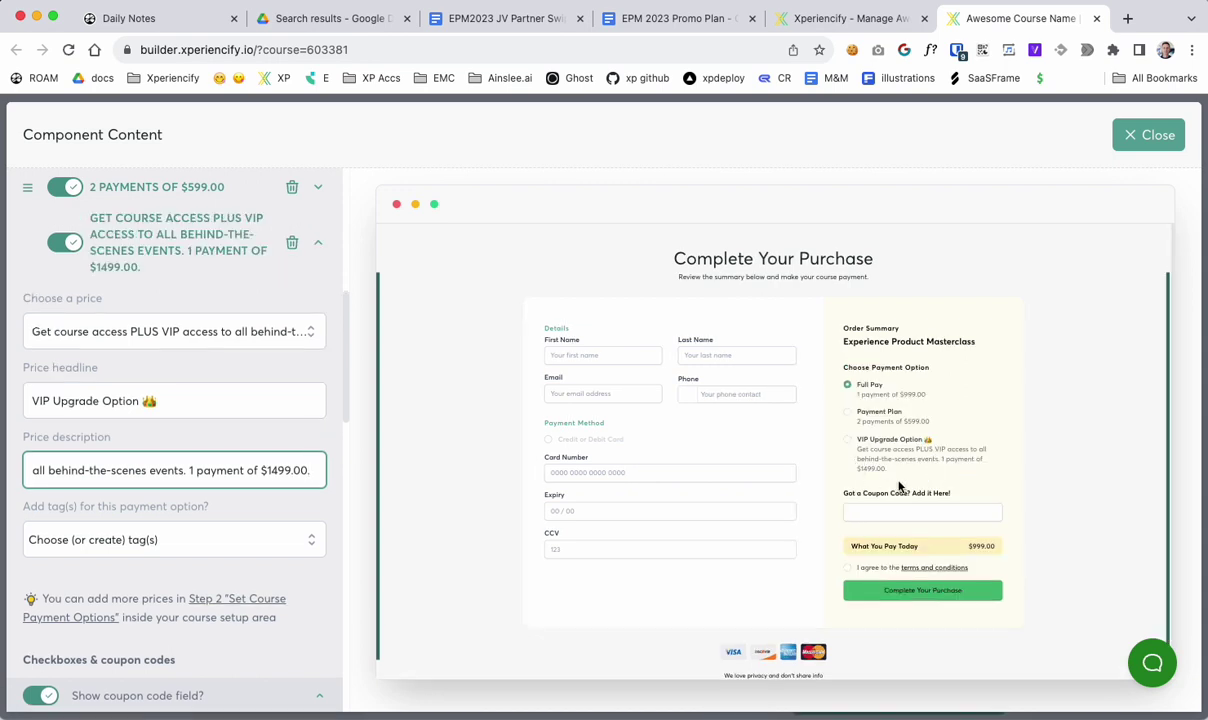
Step: Test selecting the VIP Upgrade Option in the block preview and close the content settings
triple_click(849, 453)
click(862, 445)
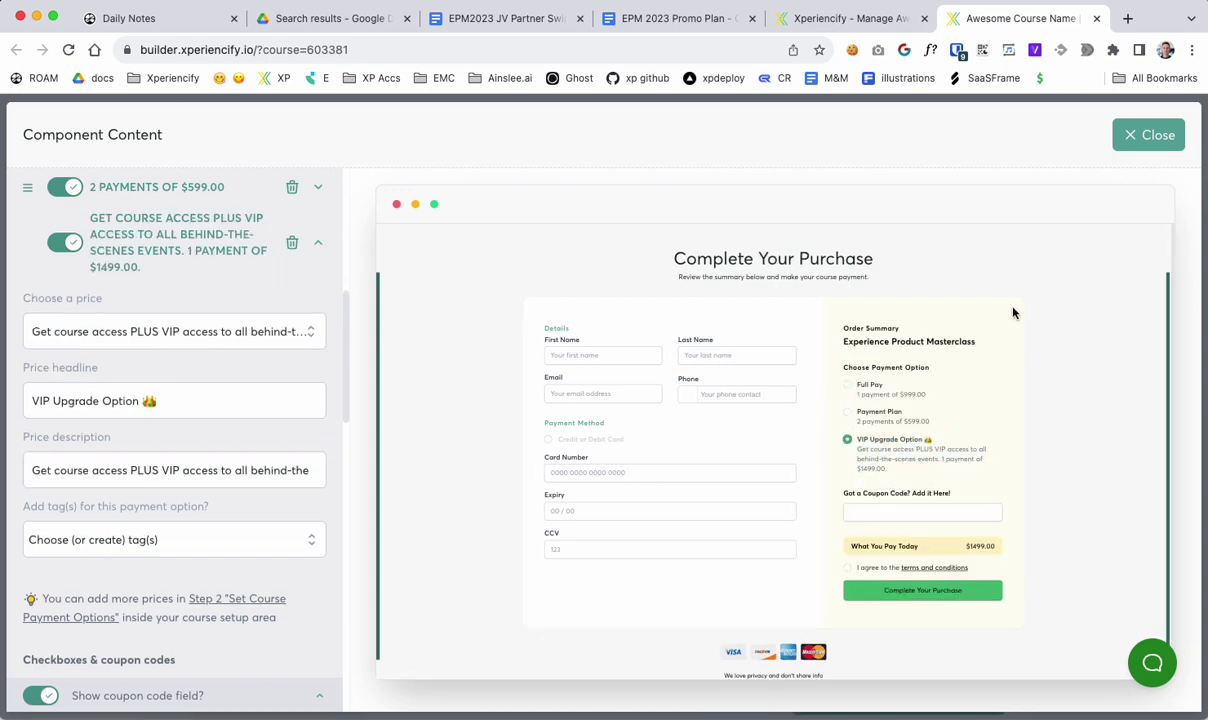
click(1150, 134)
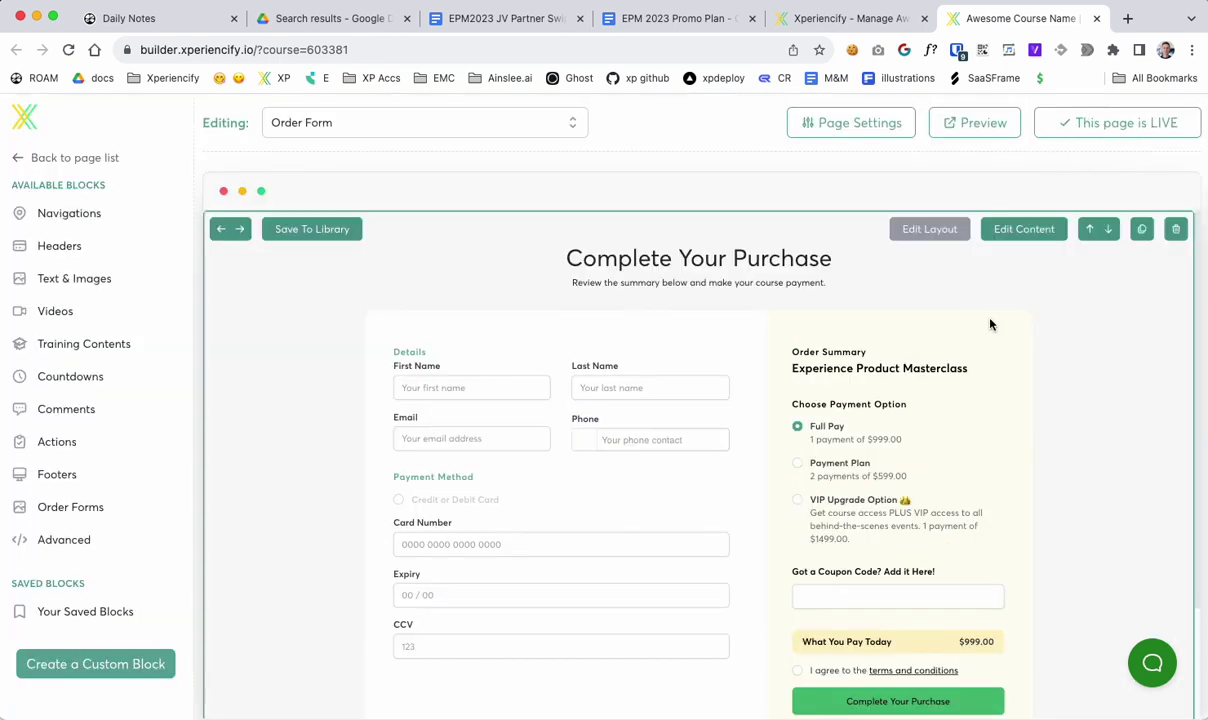
Step: Preview the published order form and examine the headline, description and highlighting of the VIP Upgrade Option
click(976, 123)
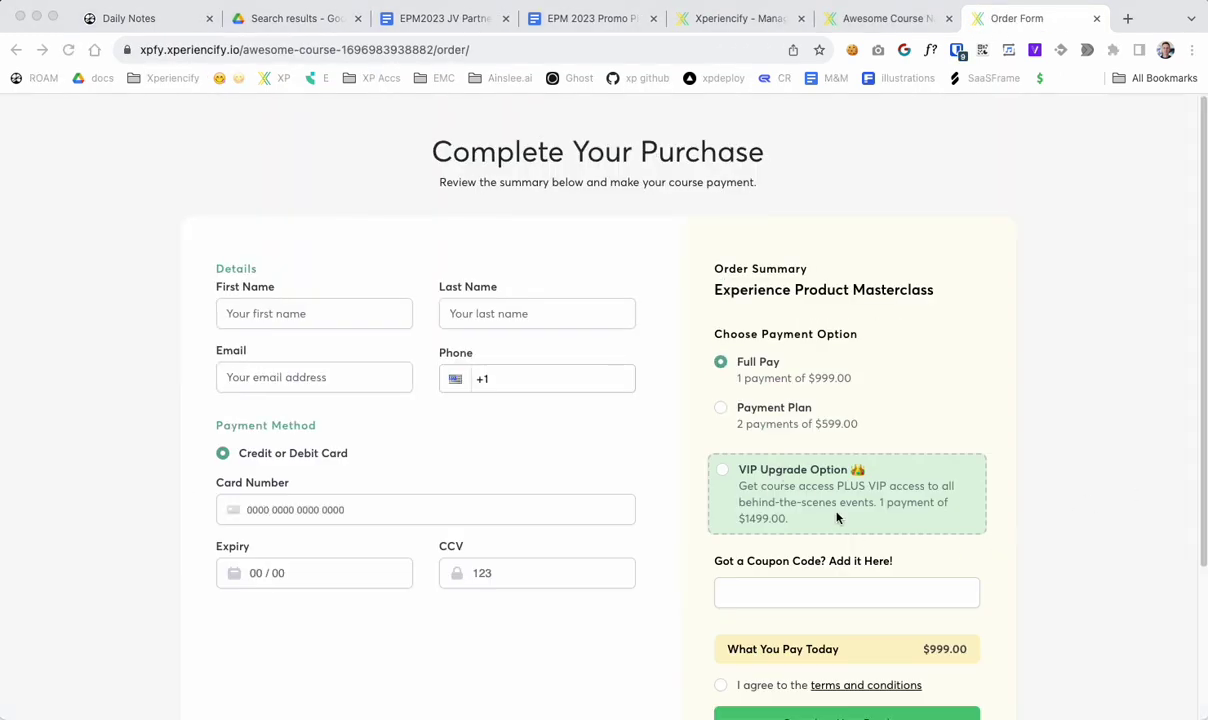
click(768, 485)
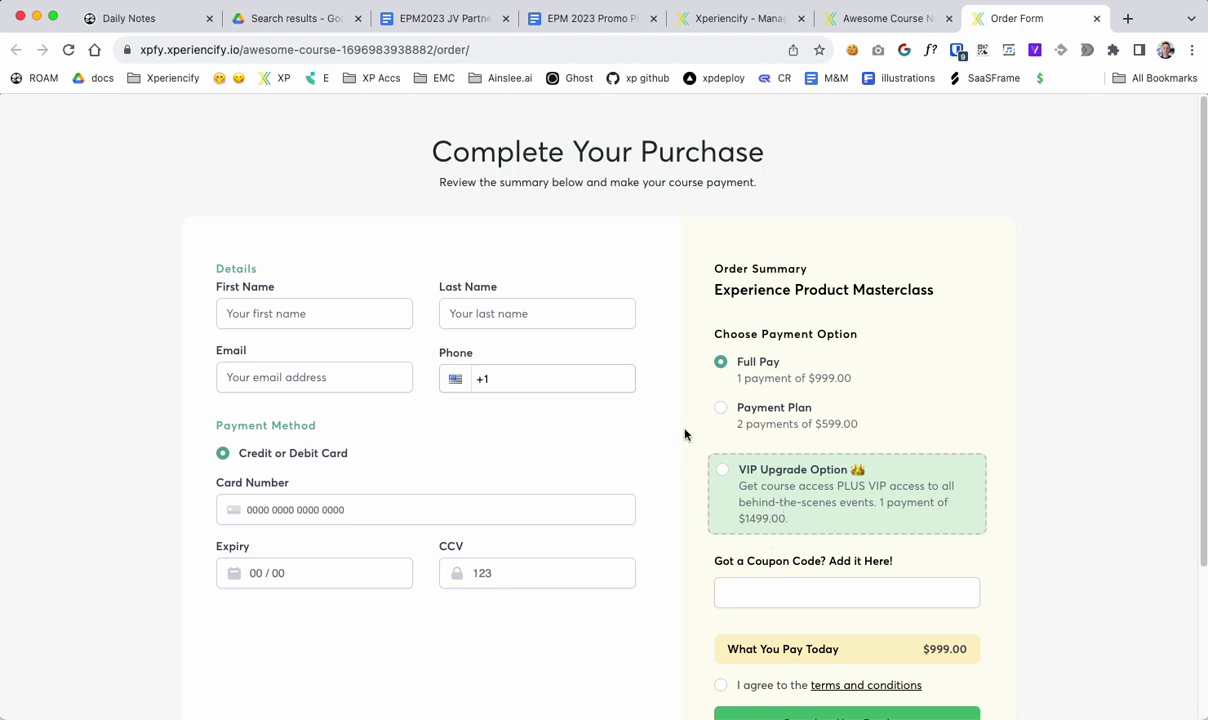
drag(864, 470, 740, 471)
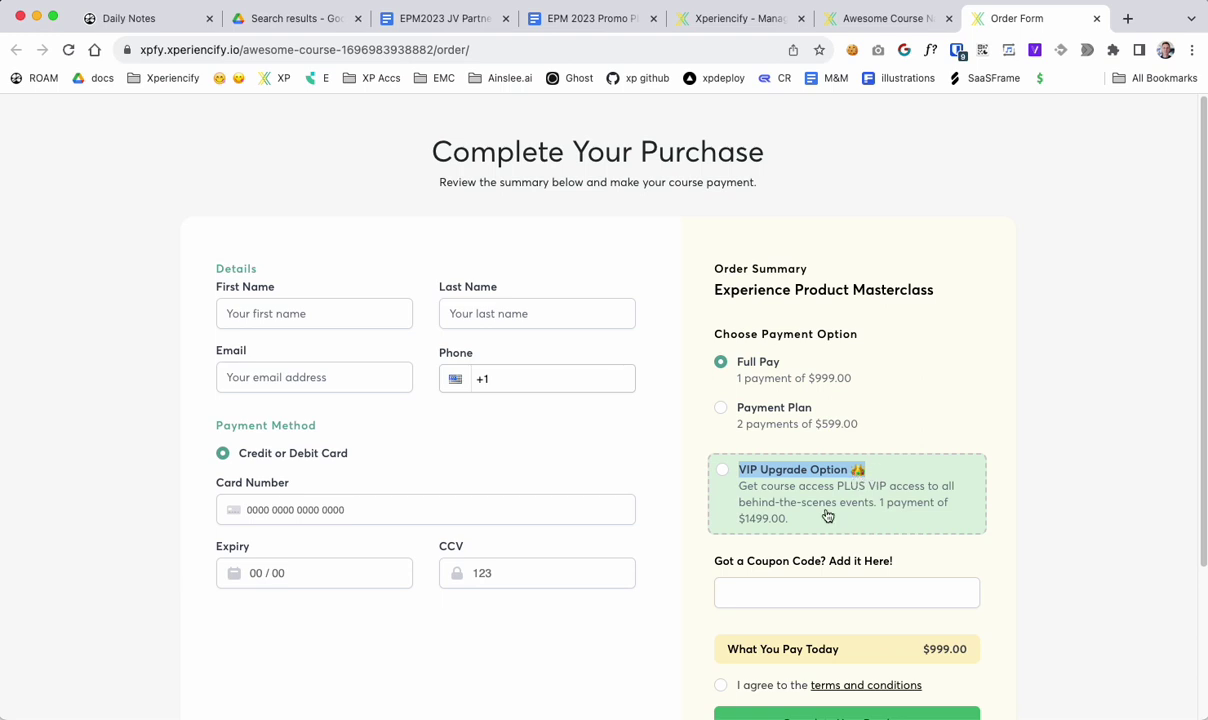
drag(778, 515, 735, 490)
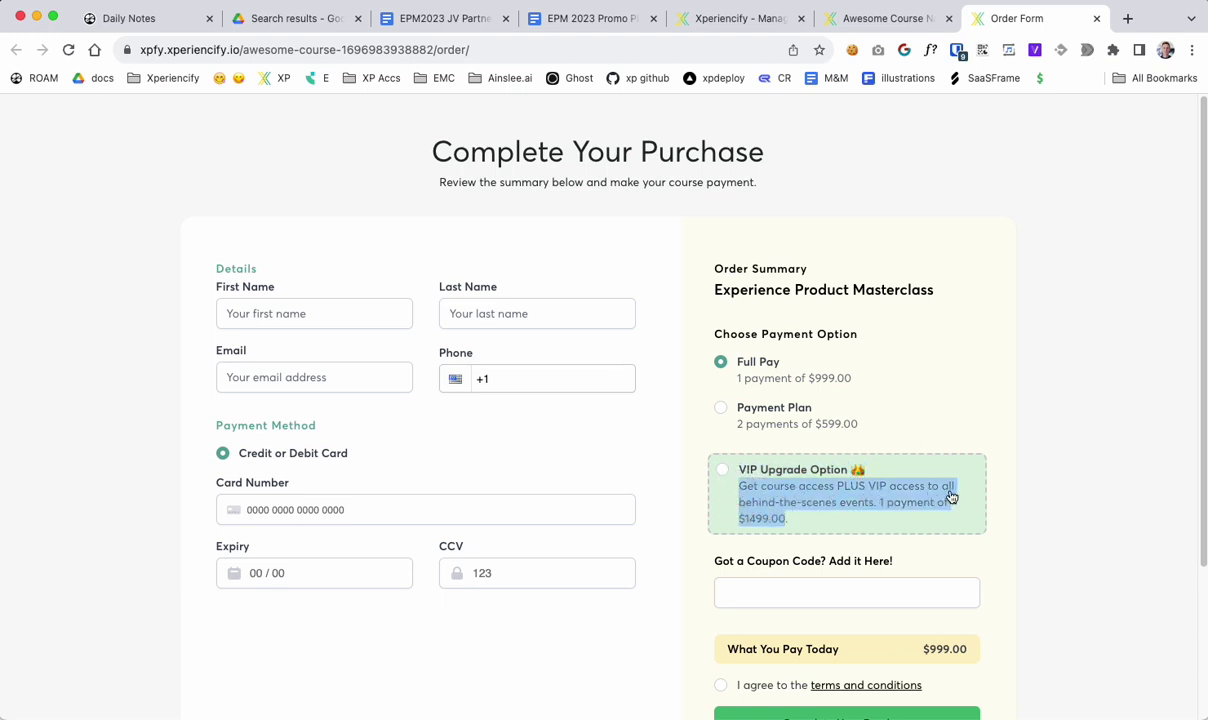
Step: Open the order form block's content settings in the editor, and return to the published form to view the VIP option's styling
click(900, 20)
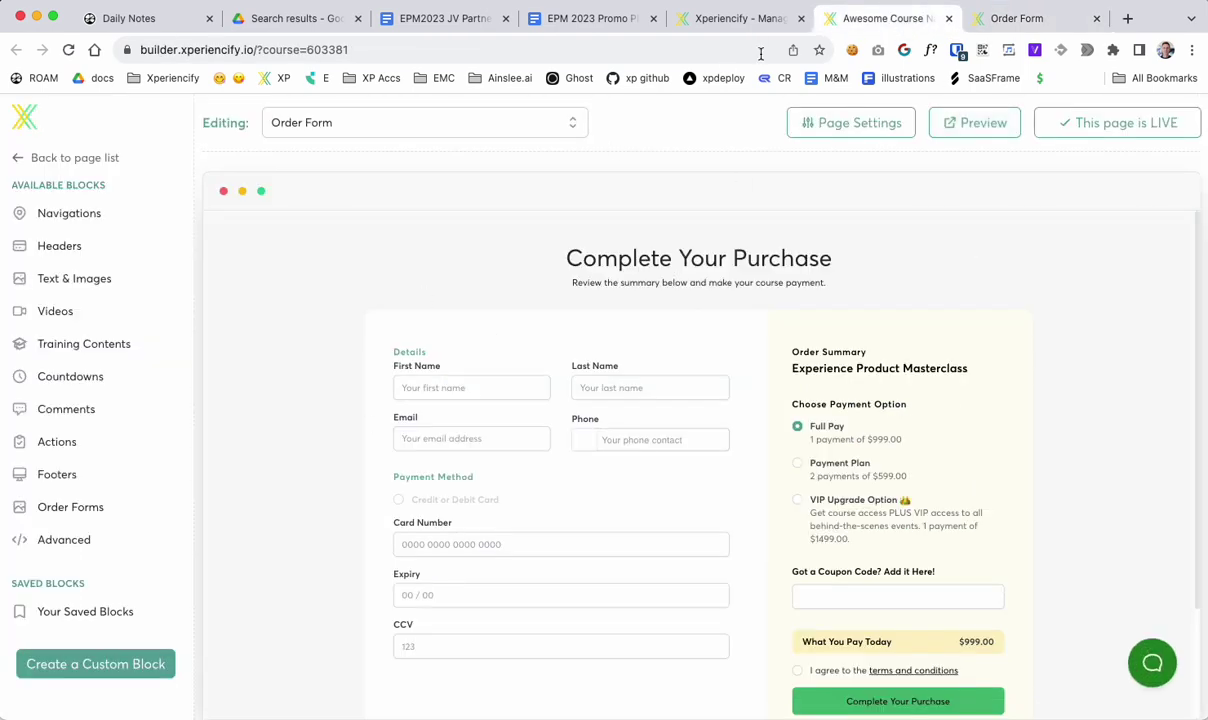
click(1022, 226)
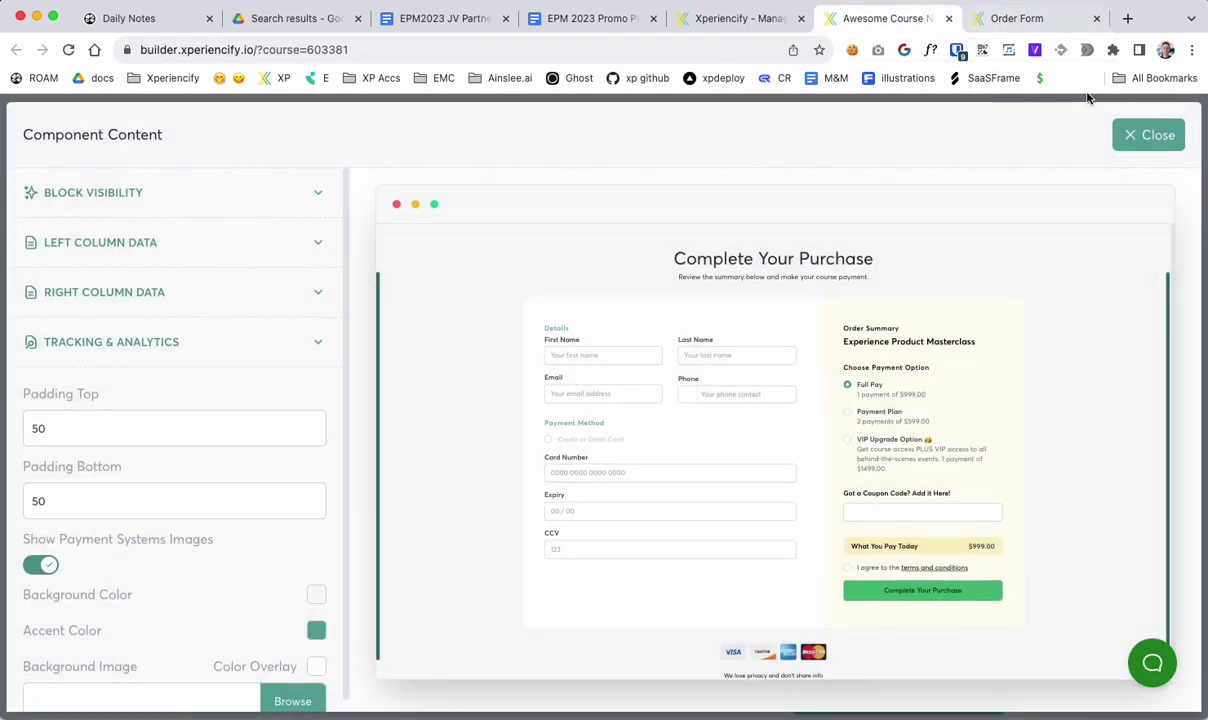
click(1005, 22)
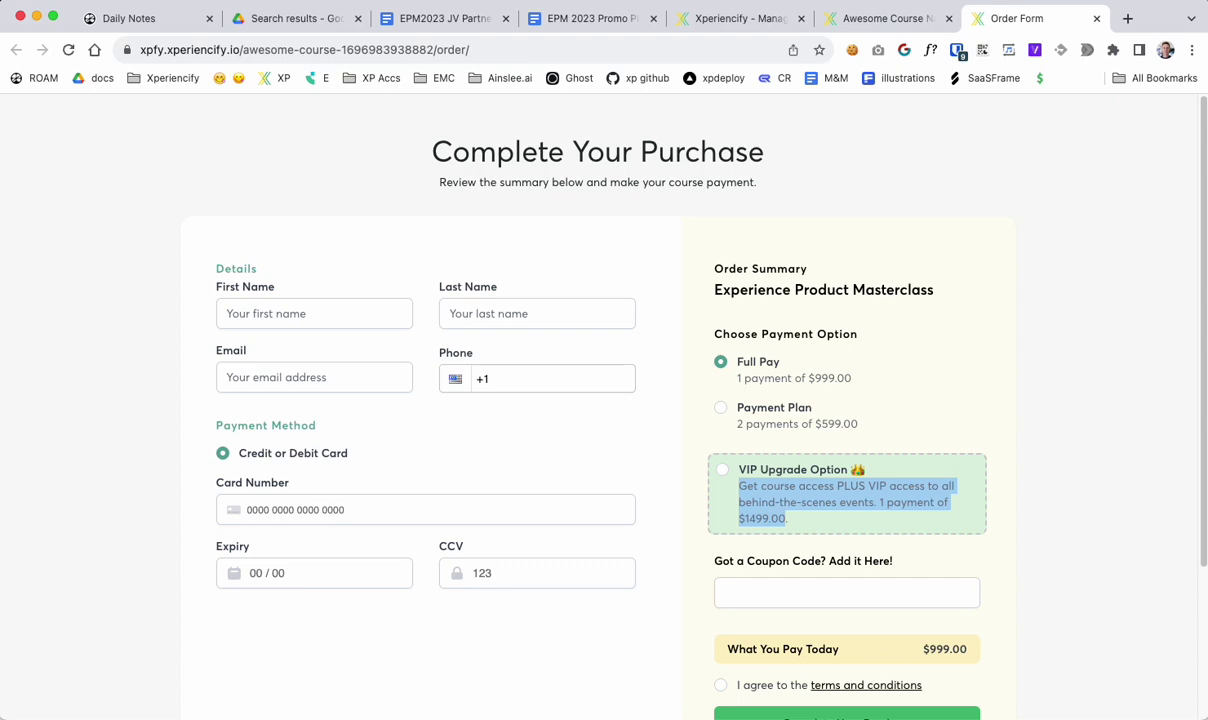
click(992, 481)
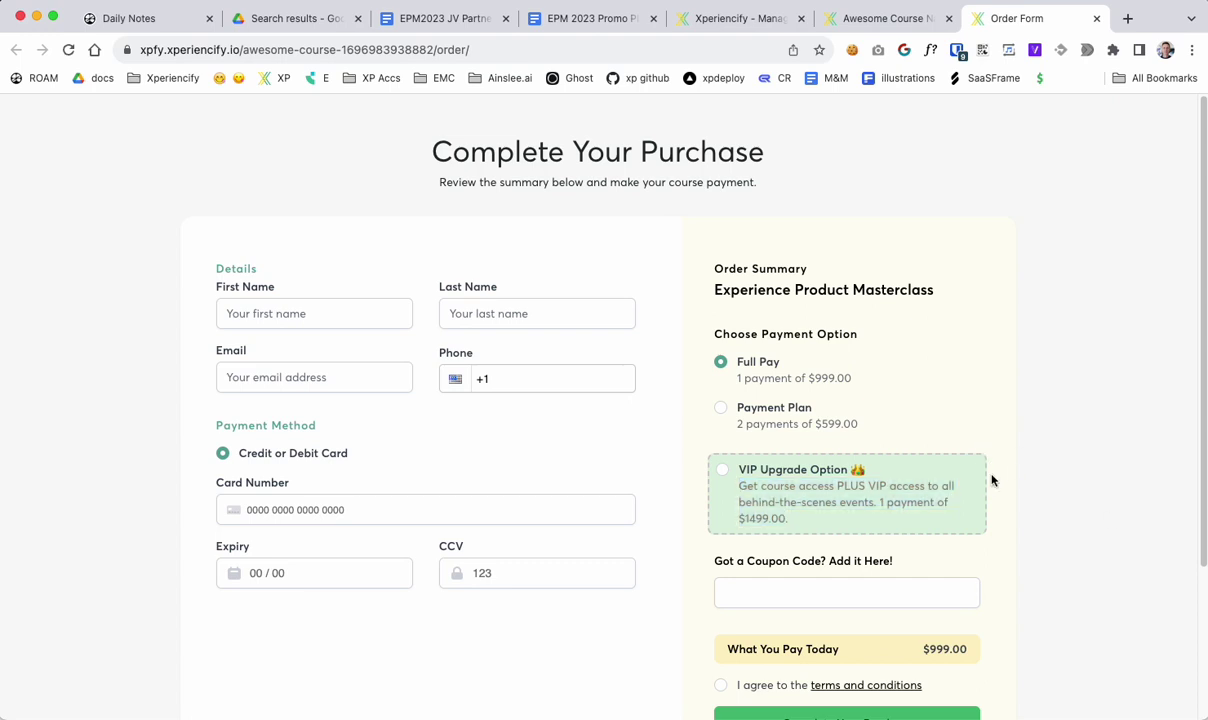
Step: Check the custom CSS on the course setup page and close the order form editor and preview pages
click(880, 18)
click(752, 18)
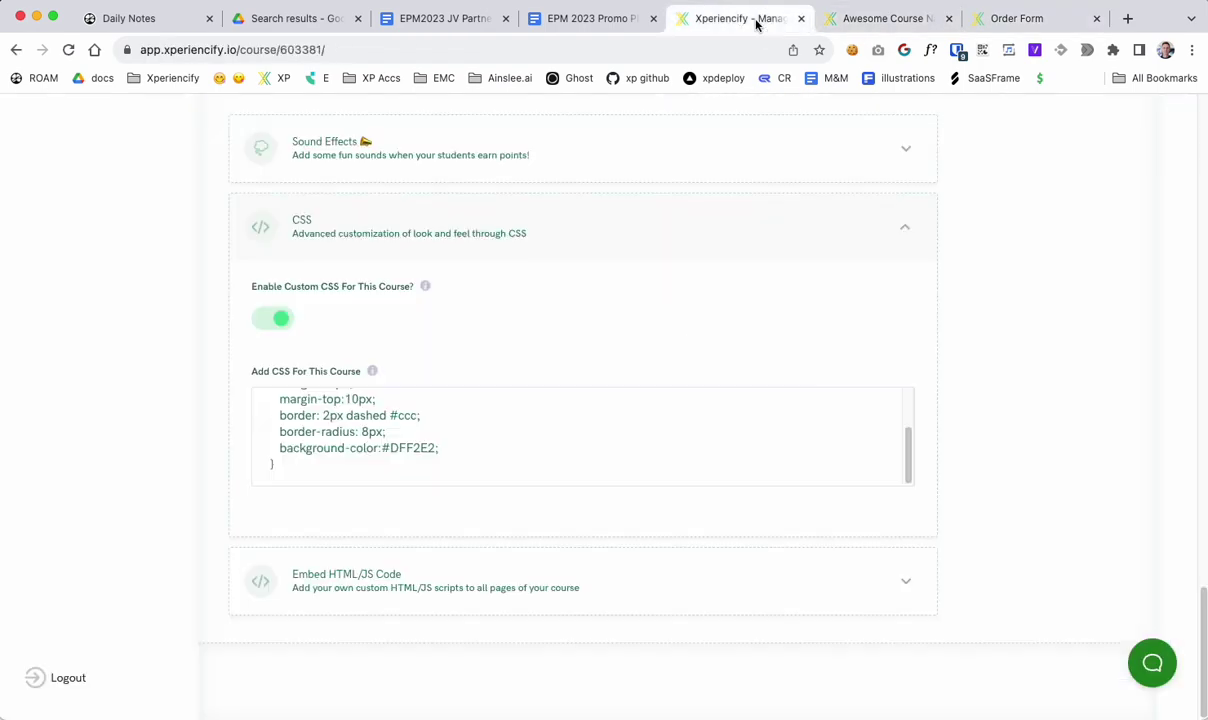
click(880, 19)
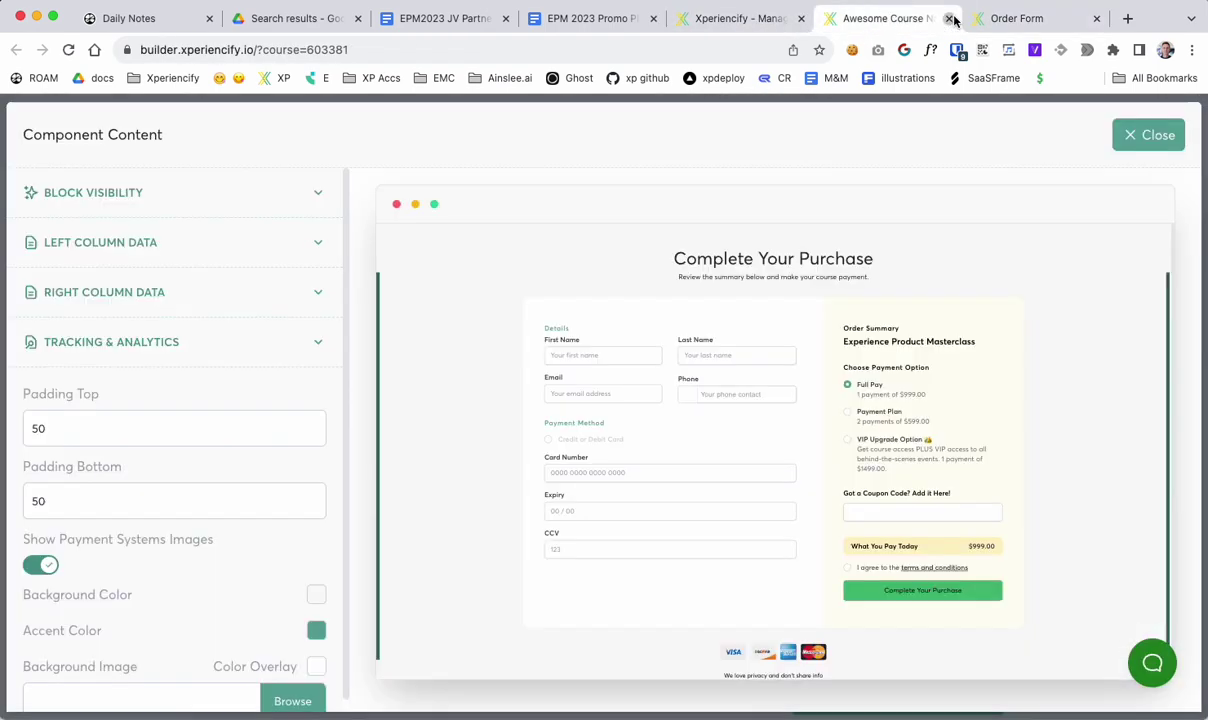
click(949, 18)
click(949, 17)
Step: Collapse Step 4: Customize Your Course Pages on the course setup page
click(544, 454)
scroll(544, 454, up, 1)
scroll(440, 396, up, 20)
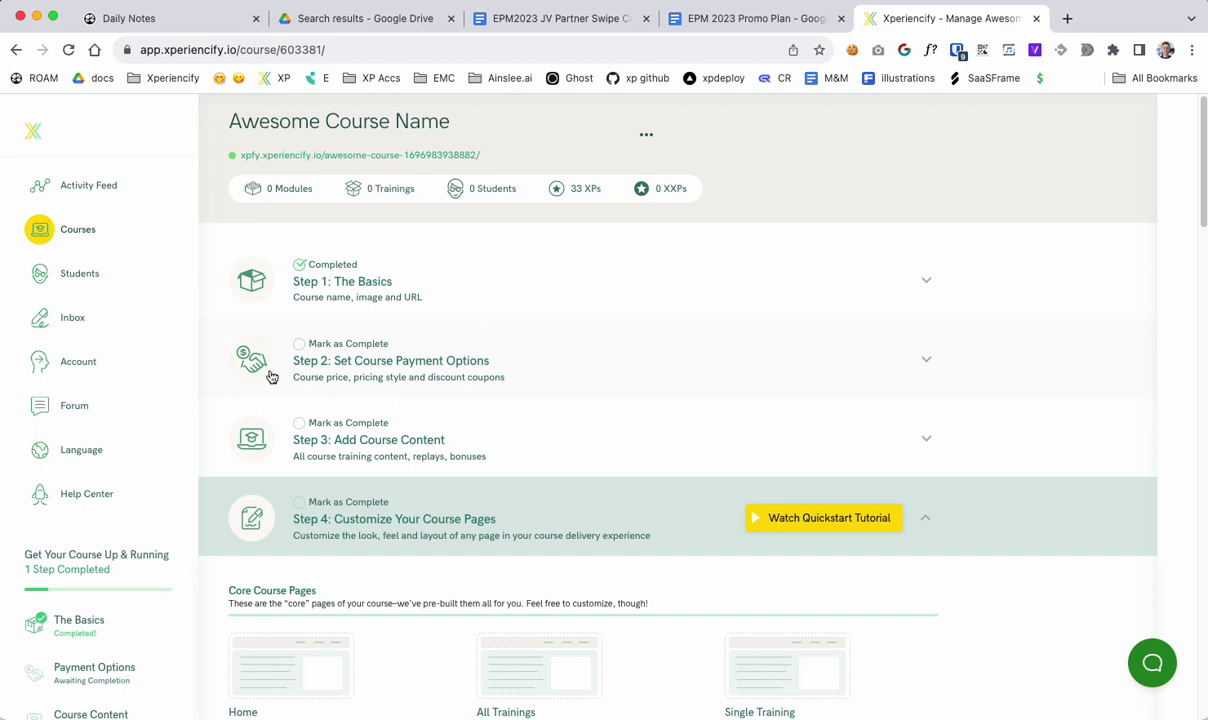
click(392, 520)
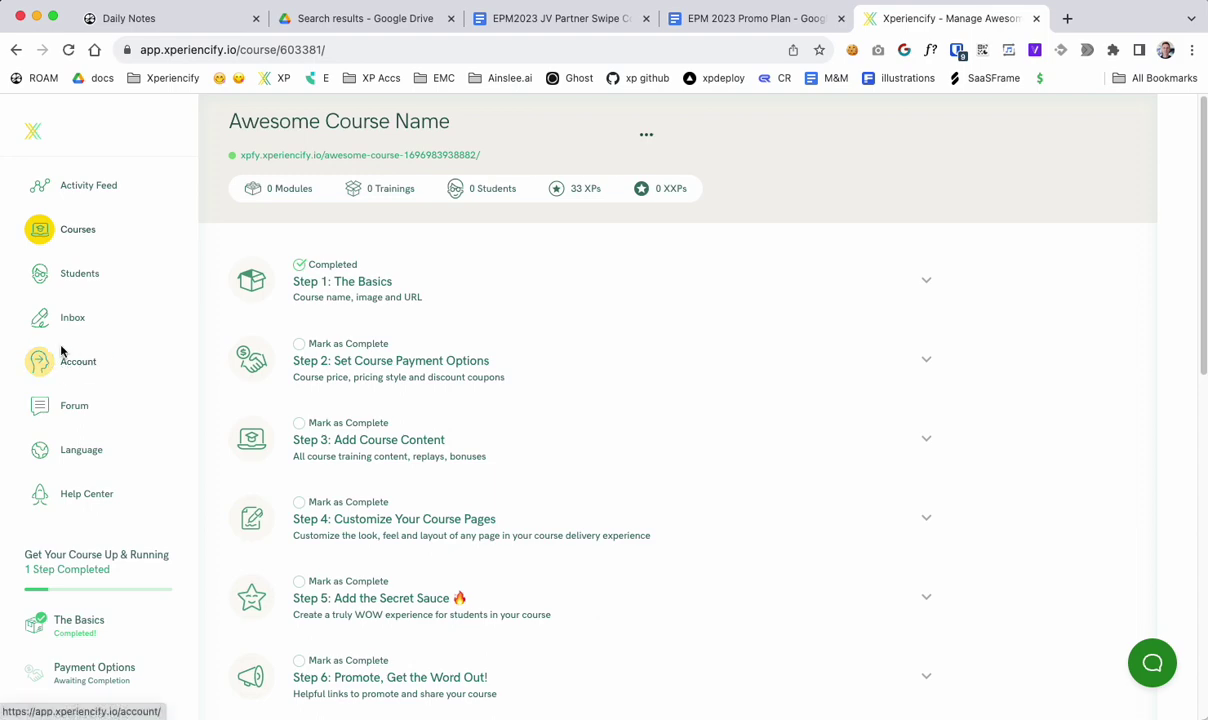
Step: Open the Tags section of the account settings and look through the existing tags
click(39, 359)
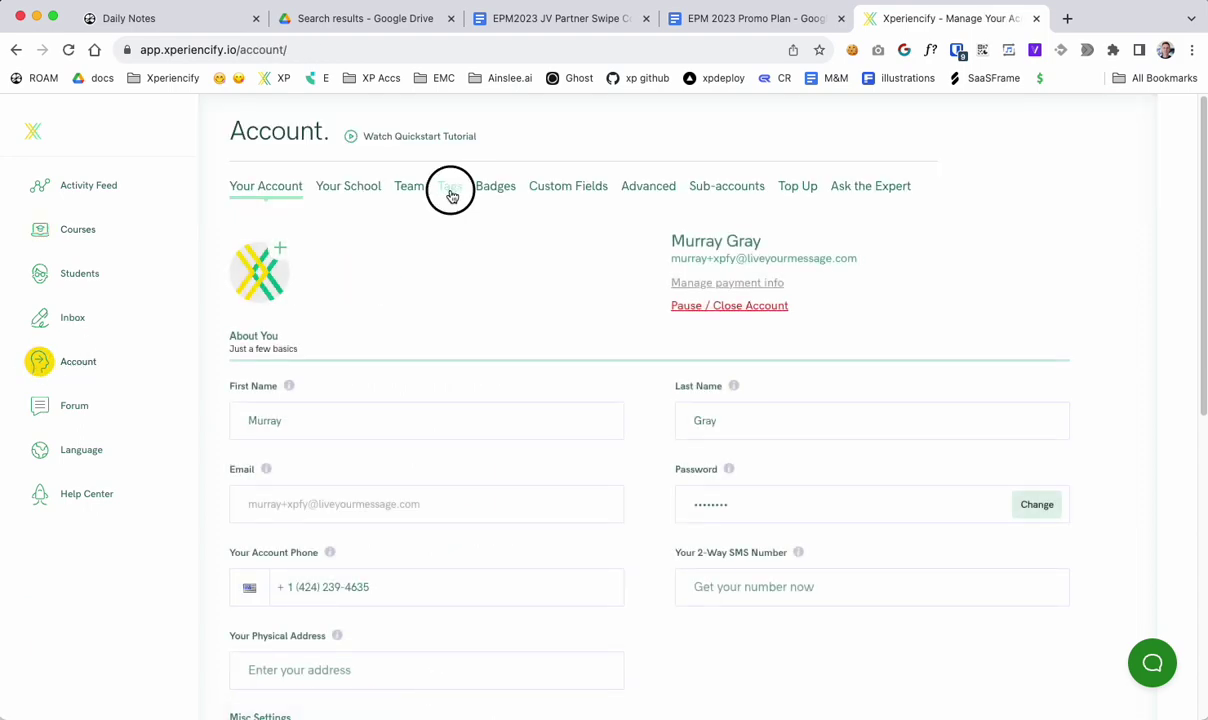
click(452, 194)
scroll(500, 450, down, 1)
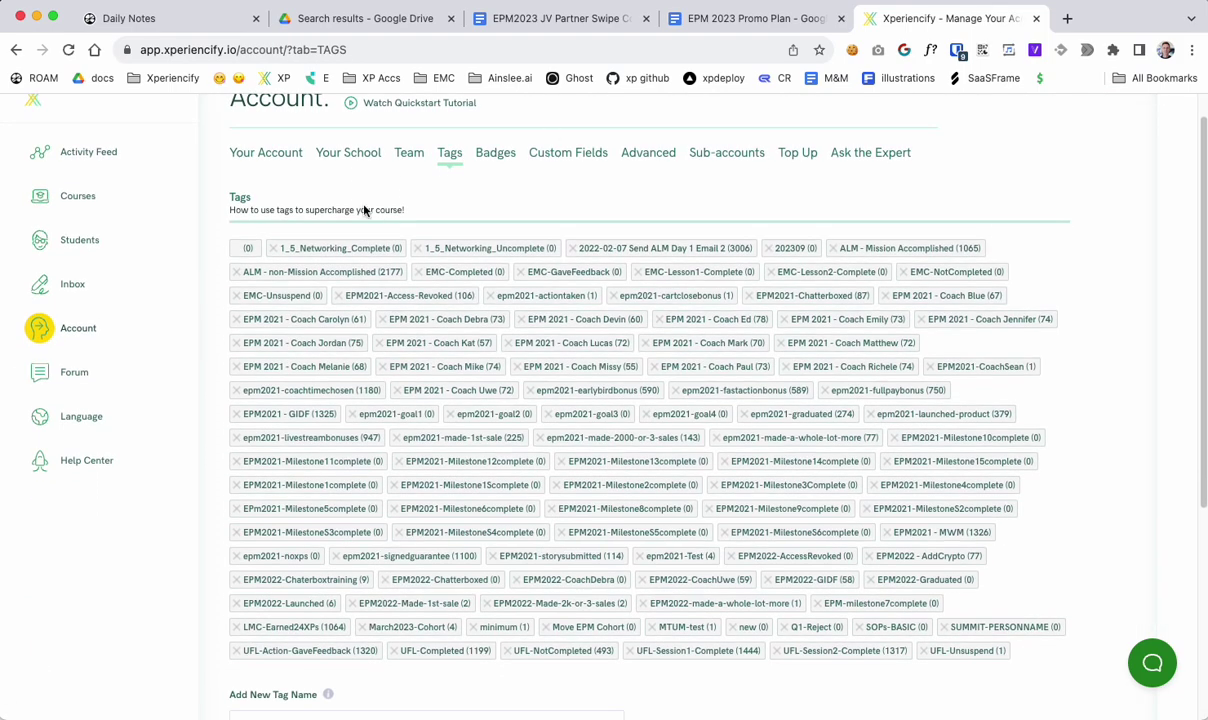
scroll(330, 450, down, 3)
scroll(340, 485, up, 4)
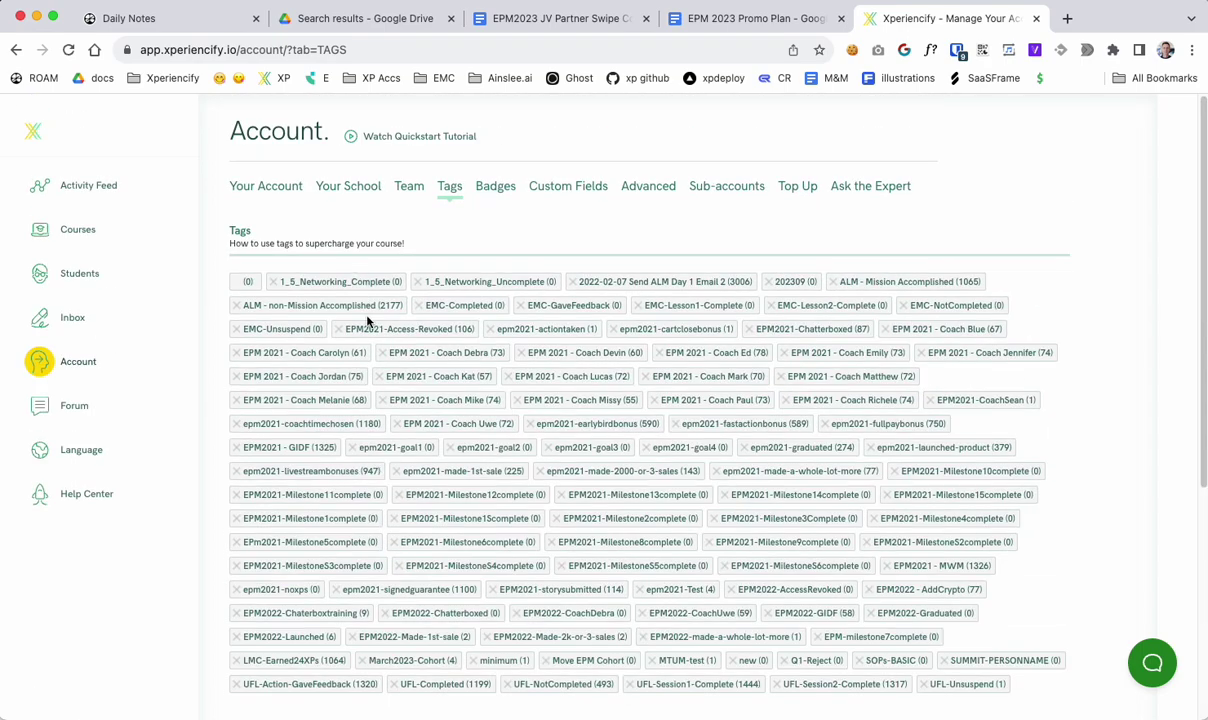
Step: Add a new account tag named EPM_VIP
scroll(367, 321, down, 3)
drag(226, 577, 375, 587)
click(335, 611)
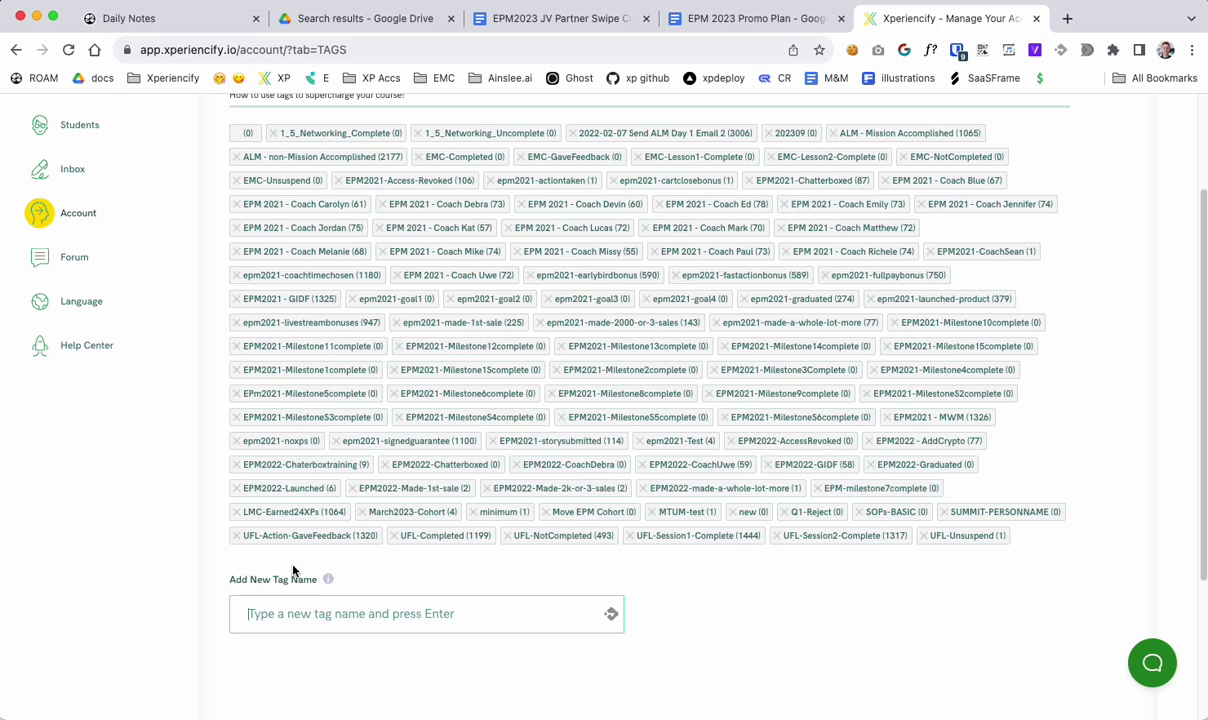
text(EPM_VIP)
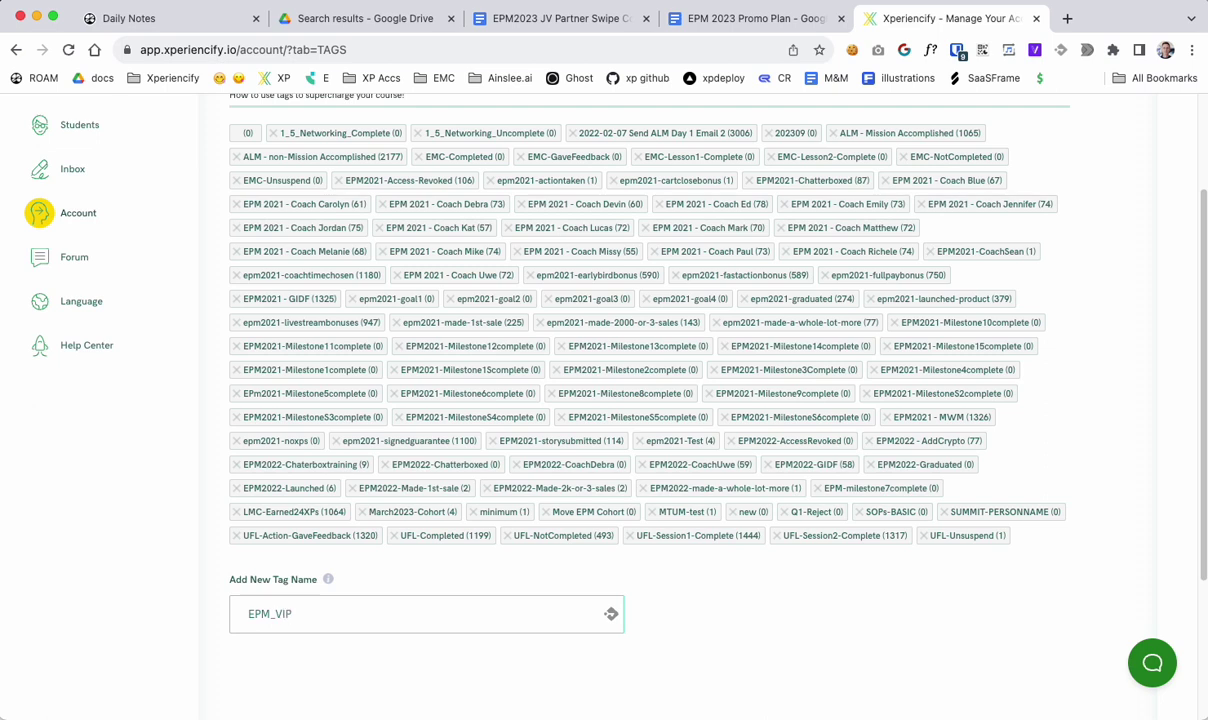
click(611, 613)
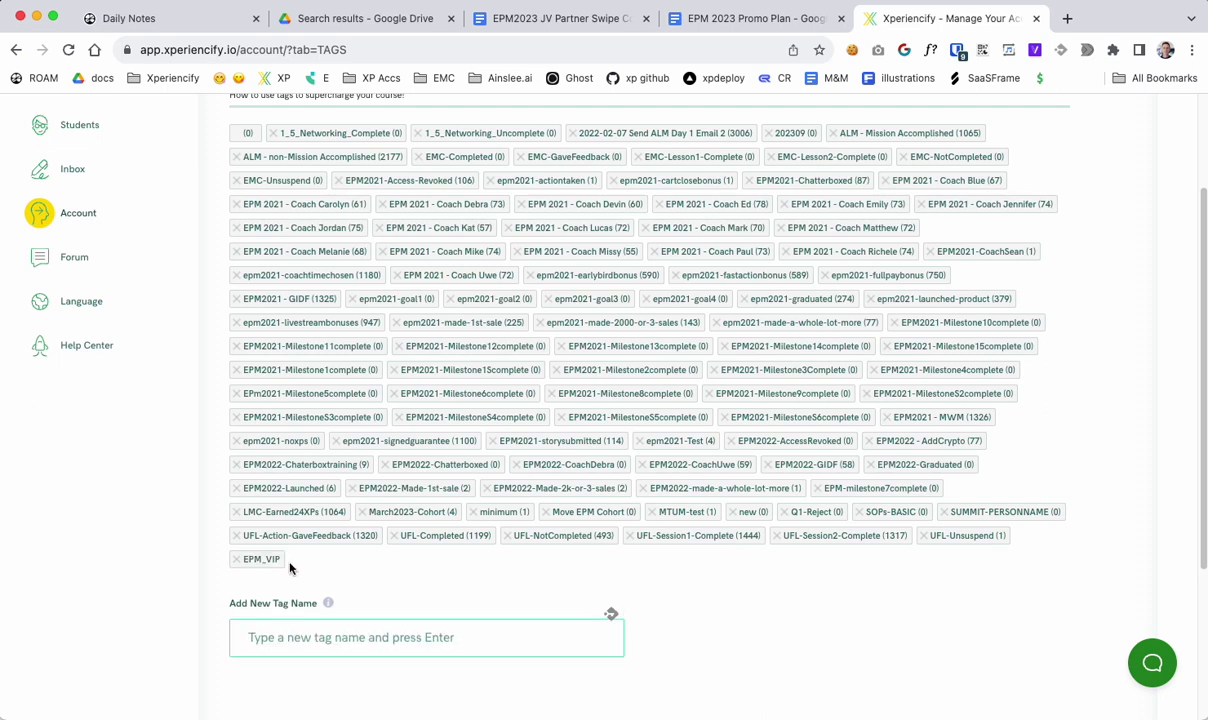
click(213, 564)
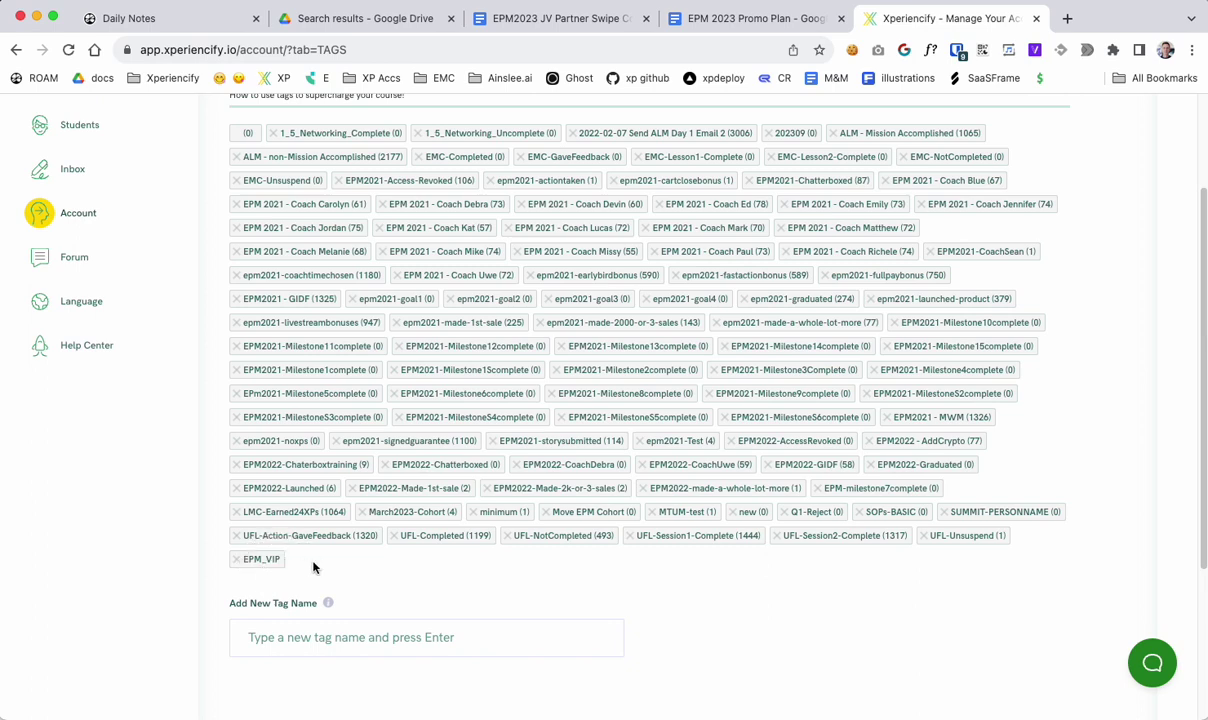
Step: Open the course named Awesome Course Name from the courses list and bring up its Order Form page for editing
scroll(320, 571, up, 3)
click(76, 229)
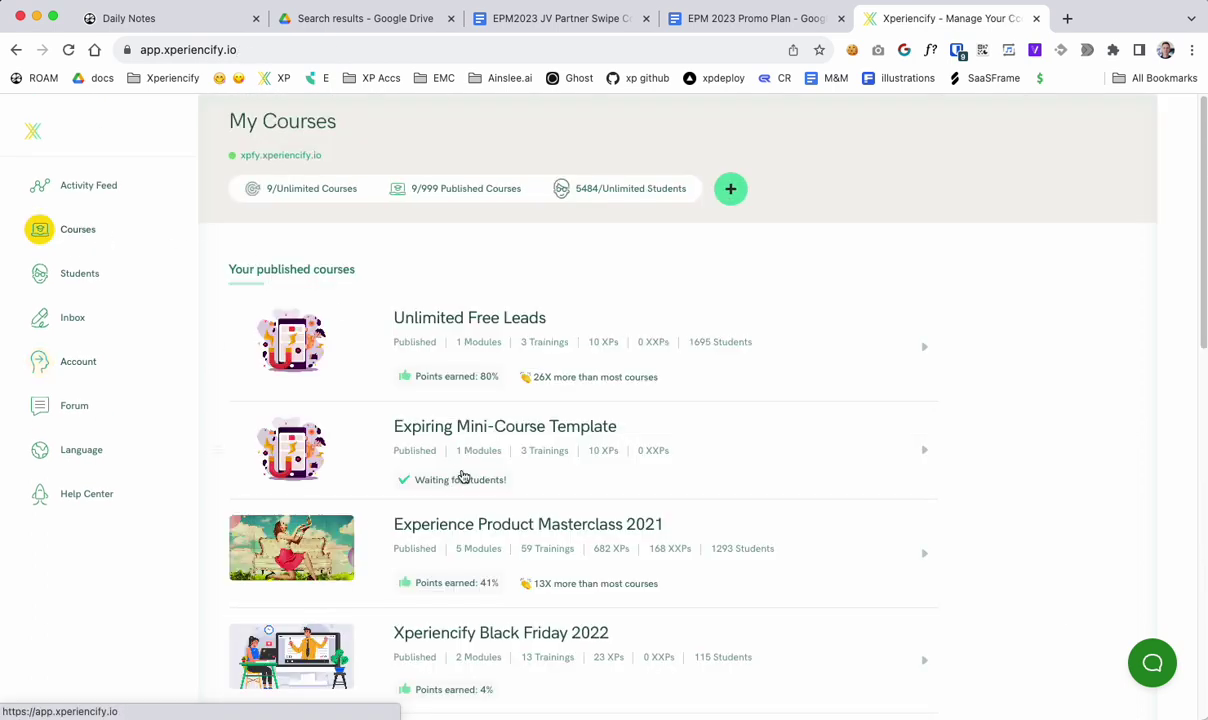
scroll(463, 486, down, 10)
click(477, 324)
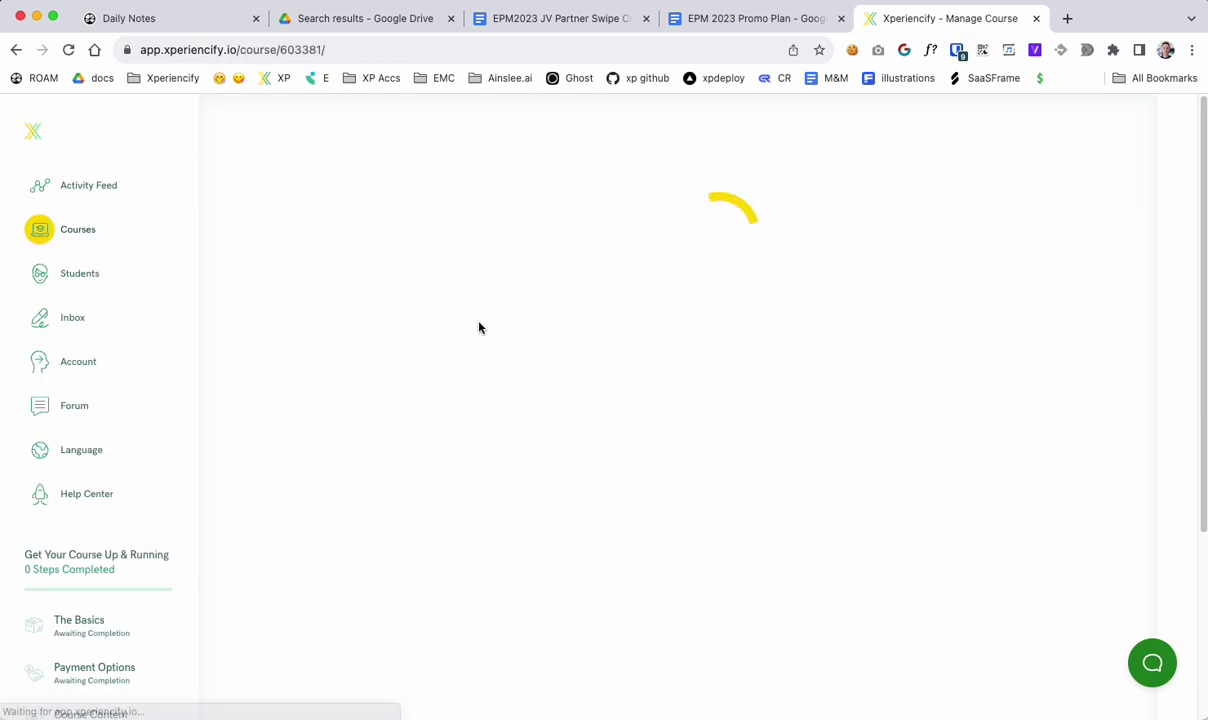
scroll(540, 452, down, 3)
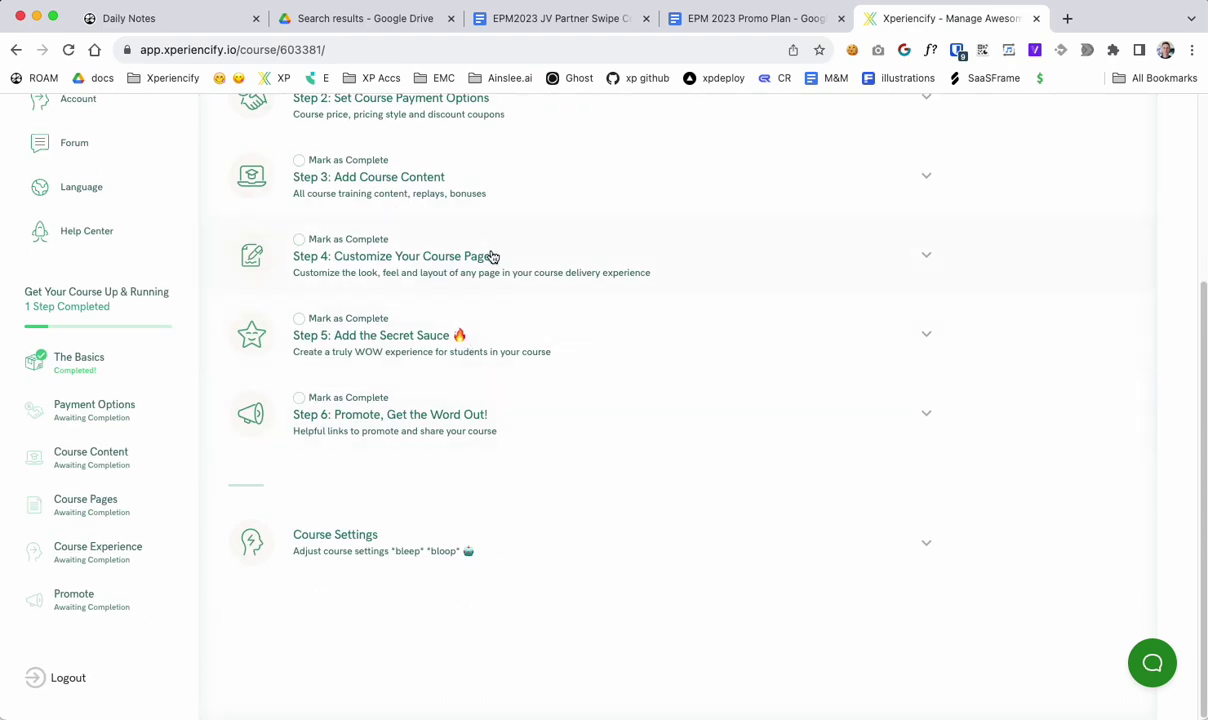
click(493, 280)
scroll(577, 382, down, 2)
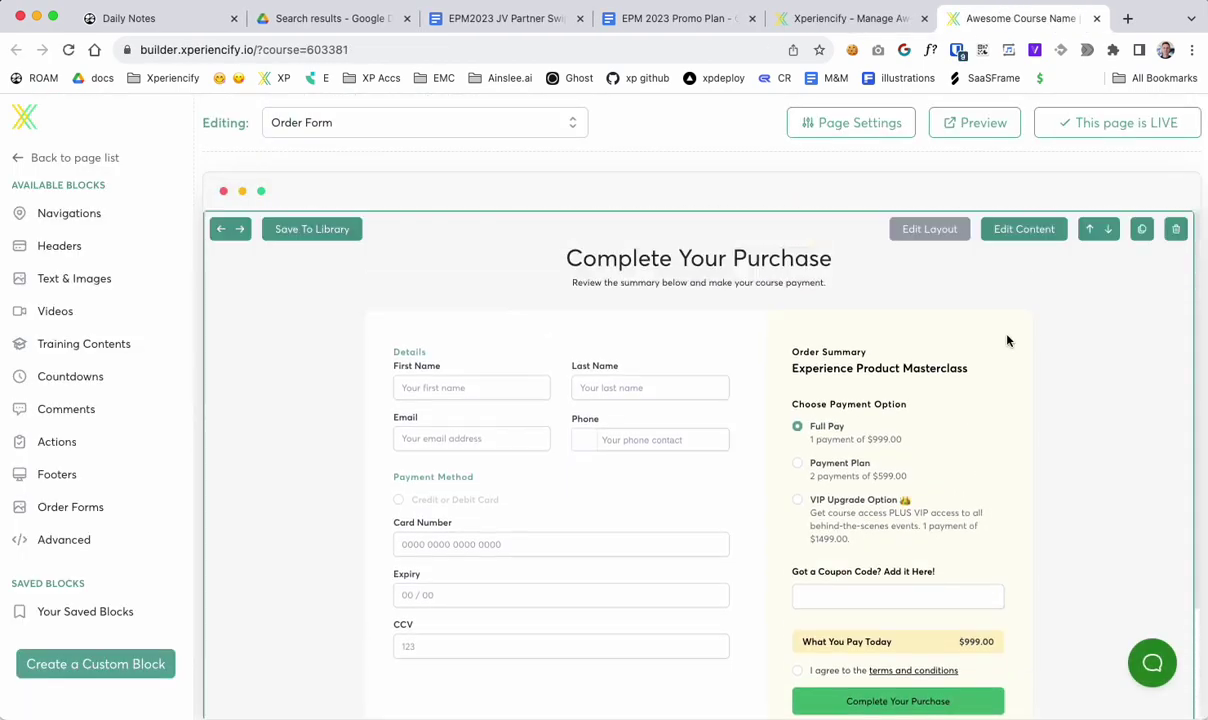
Step: Edit the order form block's content and expand the VIP Upgrade payment option in the right column data
click(1020, 228)
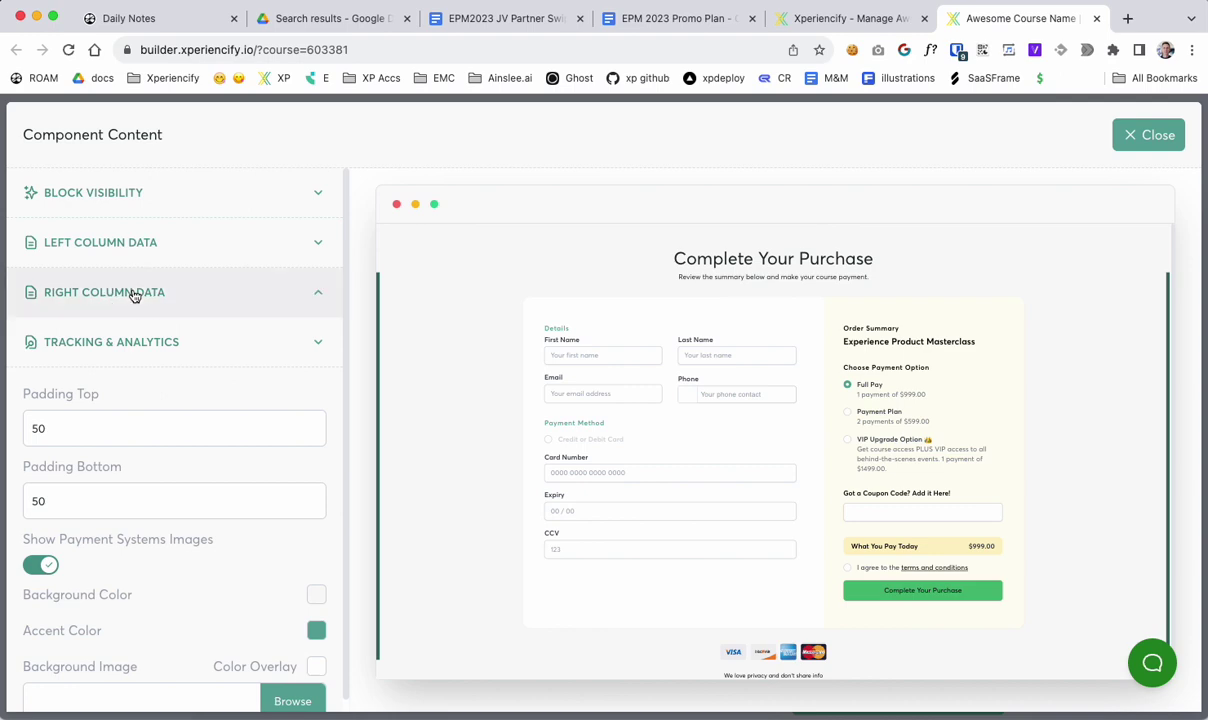
click(127, 288)
scroll(150, 400, down, 5)
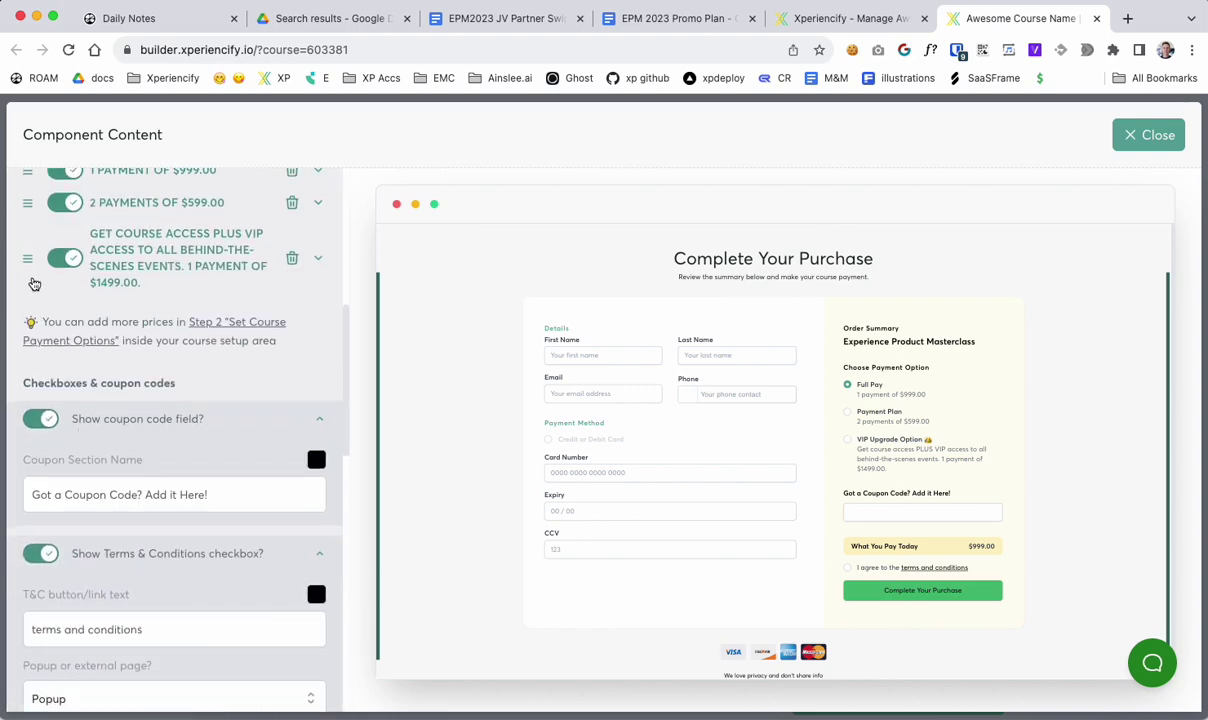
click(315, 260)
scroll(174, 432, down, 3)
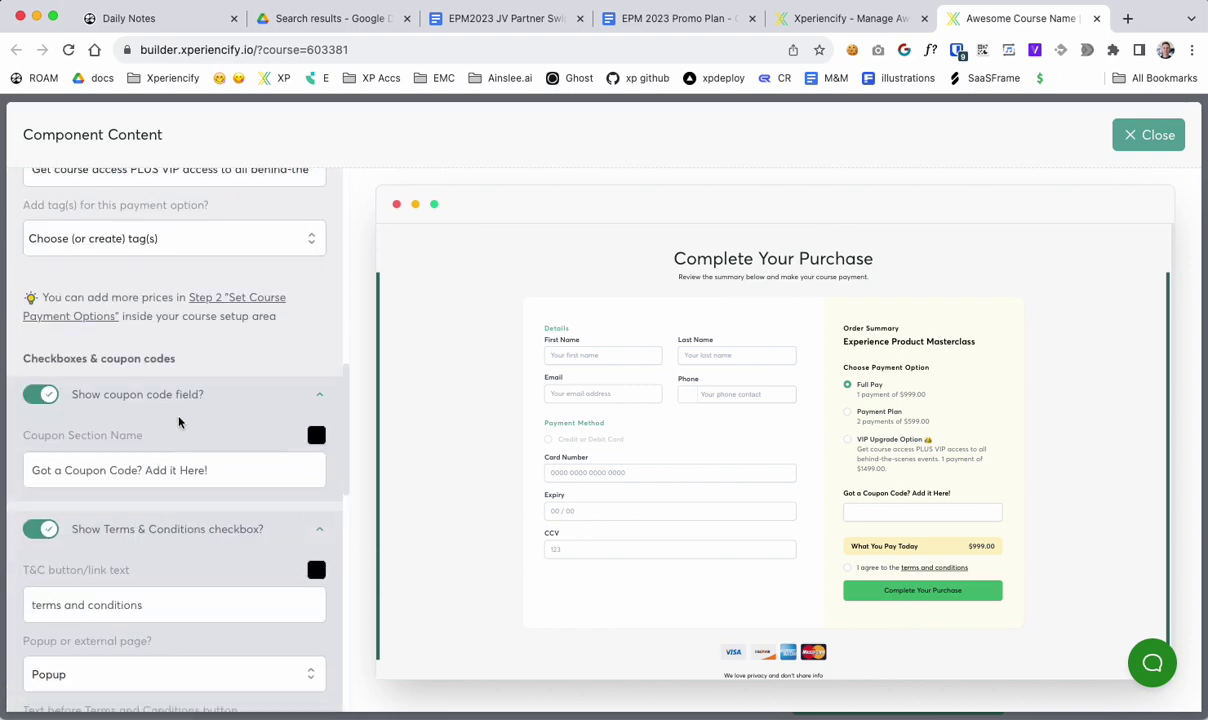
scroll(176, 435, up, 4)
scroll(176, 435, up, 1)
Step: Assign the EPM_VIP tag to the VIP Upgrade payment option and close the block's content settings
drag(22, 475, 235, 484)
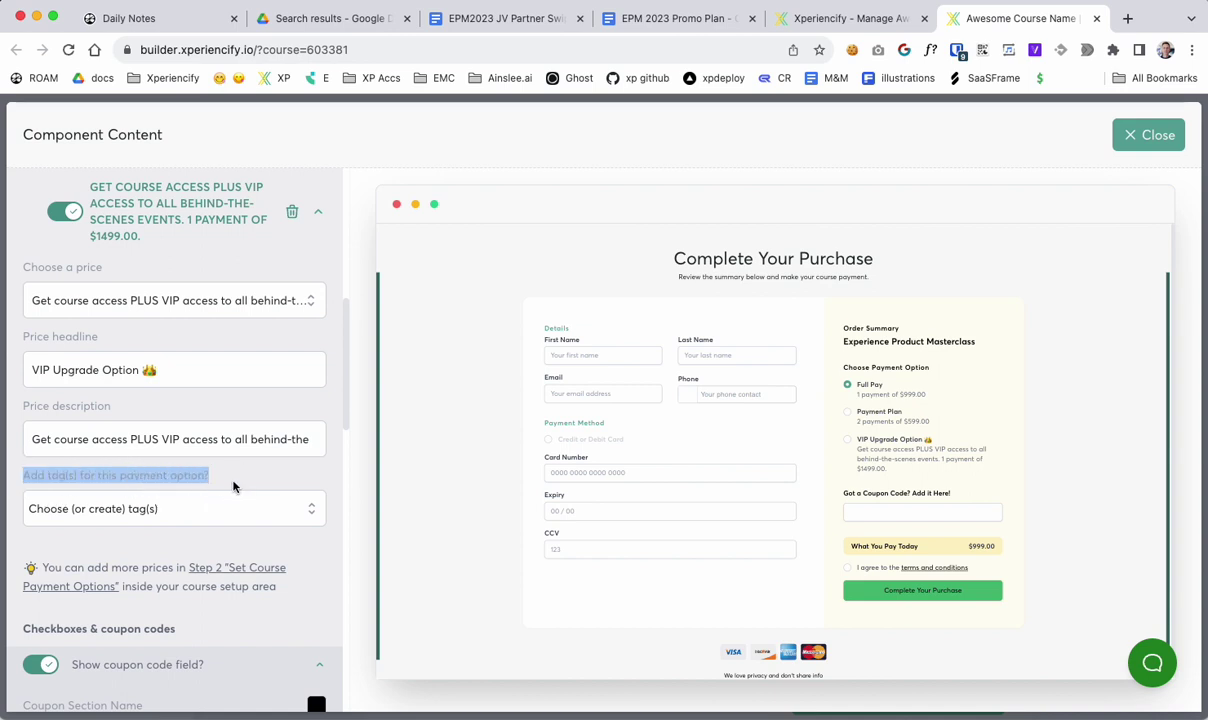
click(97, 497)
click(177, 512)
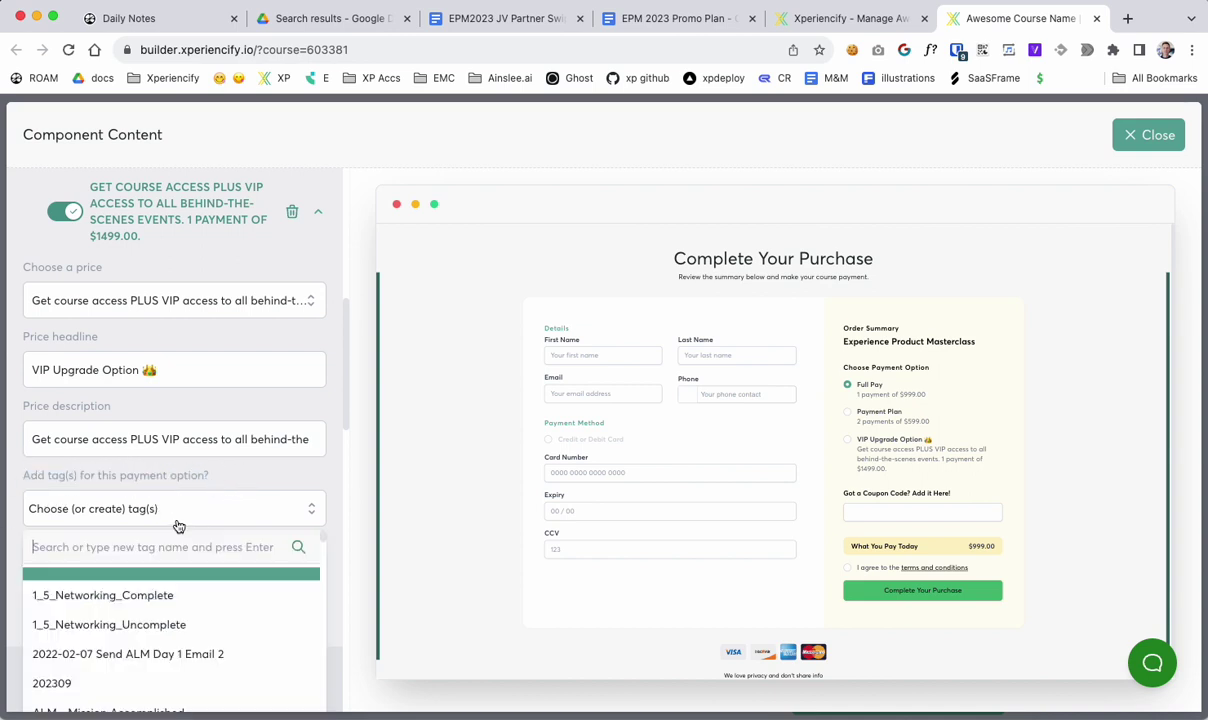
scroll(200, 420, down, 3)
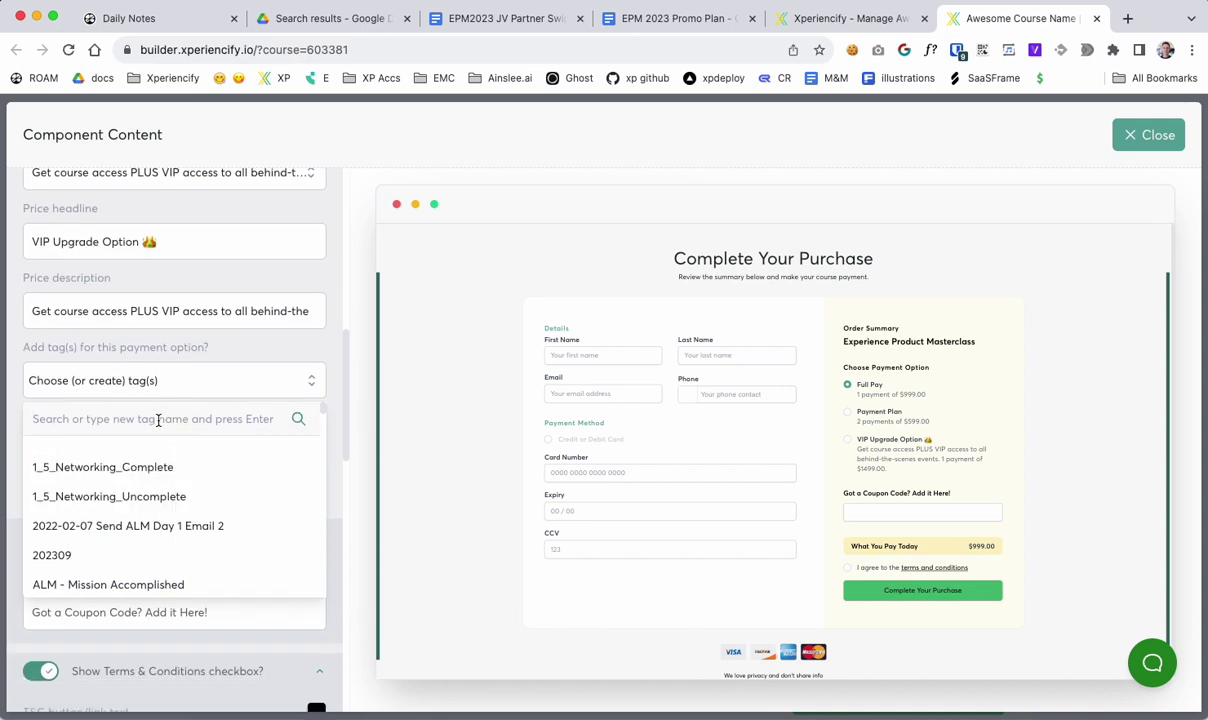
text(vip)
click(113, 450)
scroll(112, 453, up, 3)
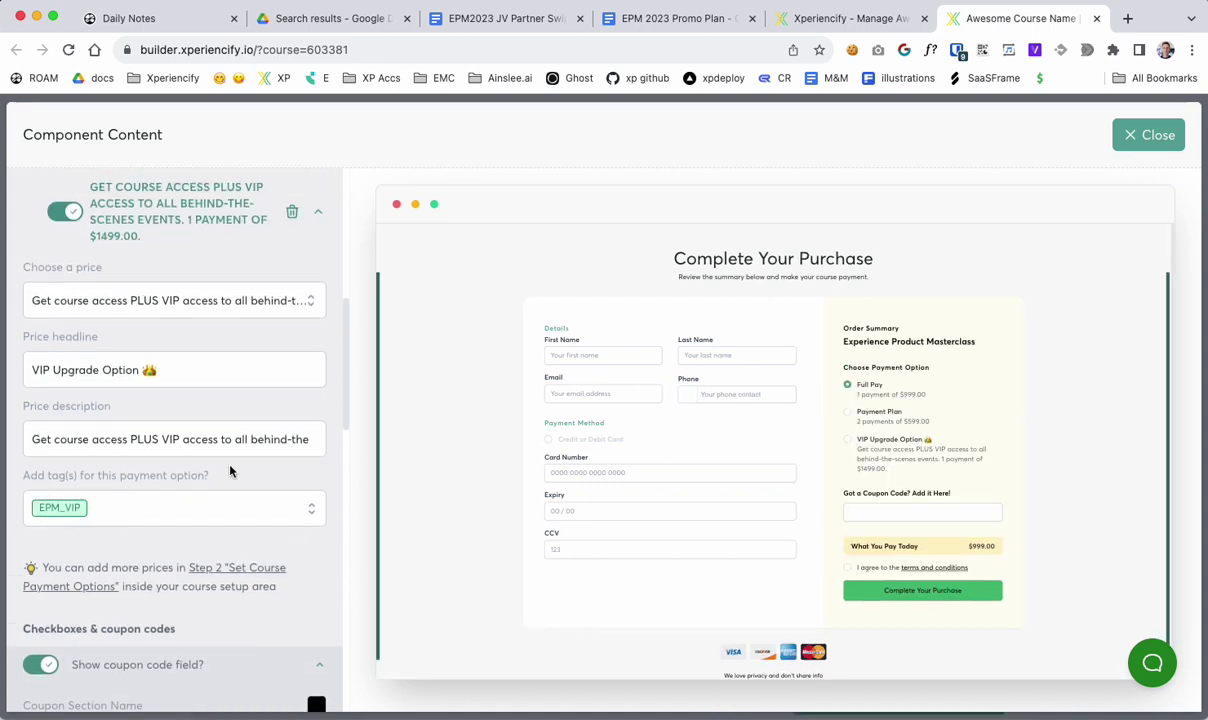
click(1146, 138)
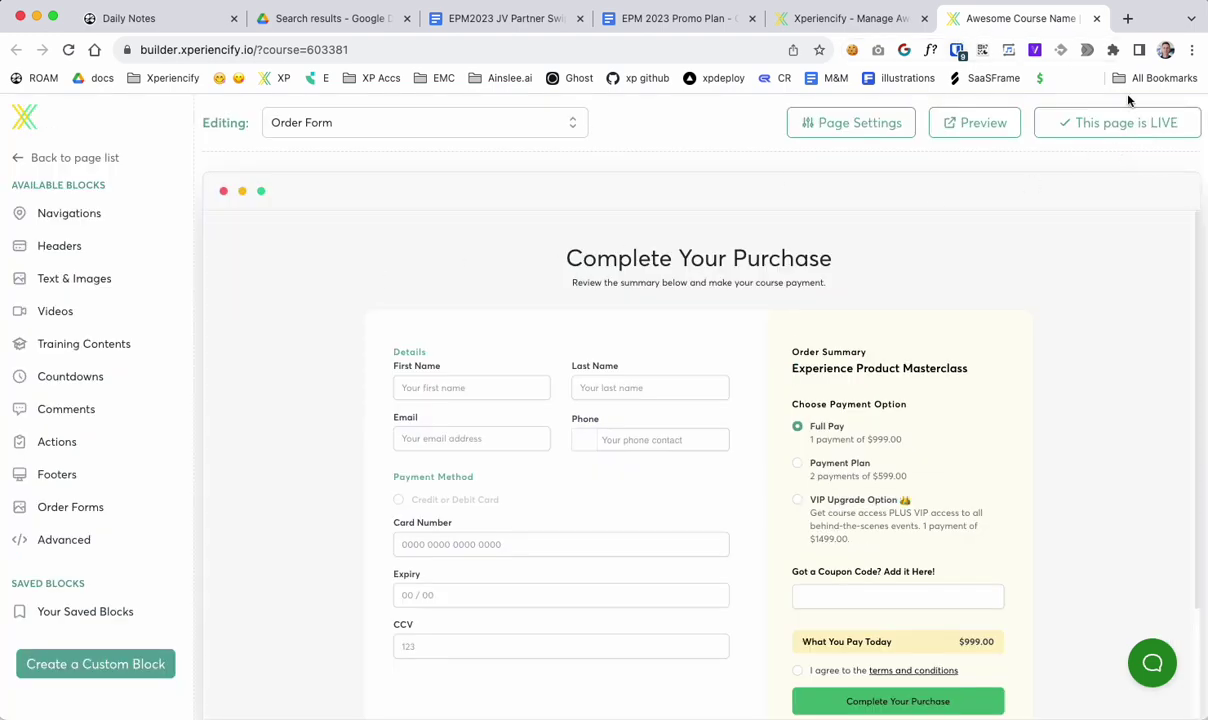
Step: Return to the course setup page and collapse Step 4: Customize Your Course Pages
click(872, 10)
scroll(540, 440, up, 5)
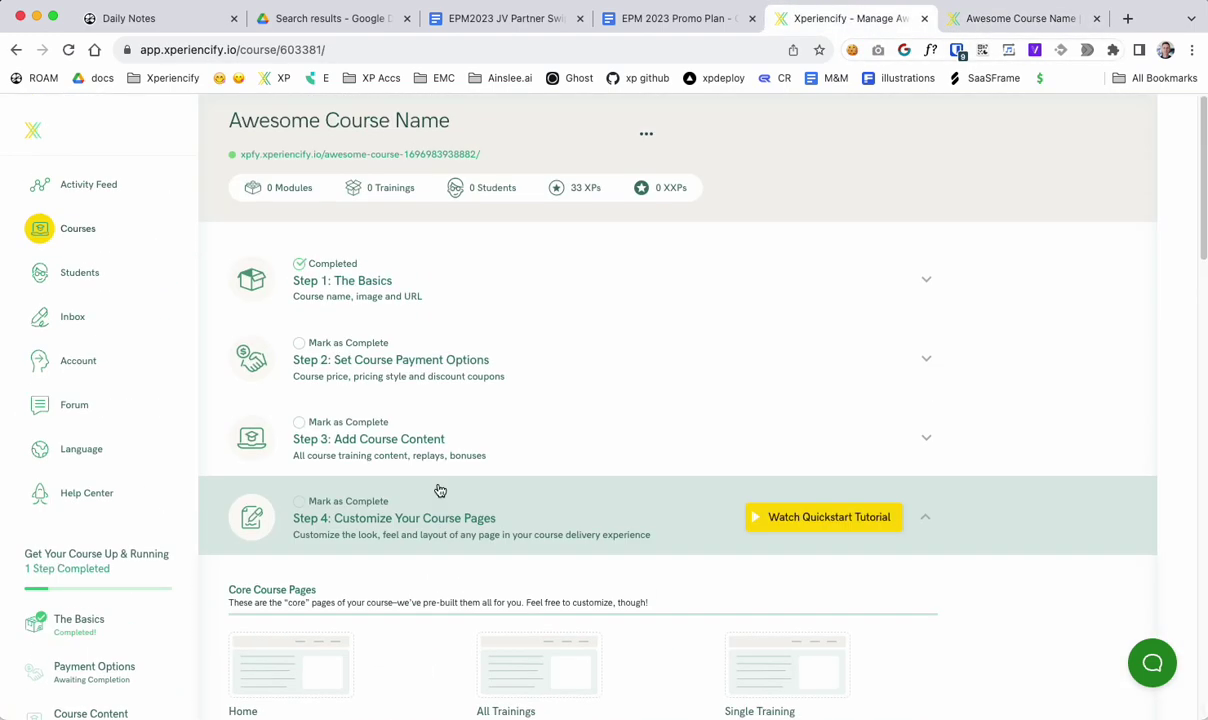
click(538, 511)
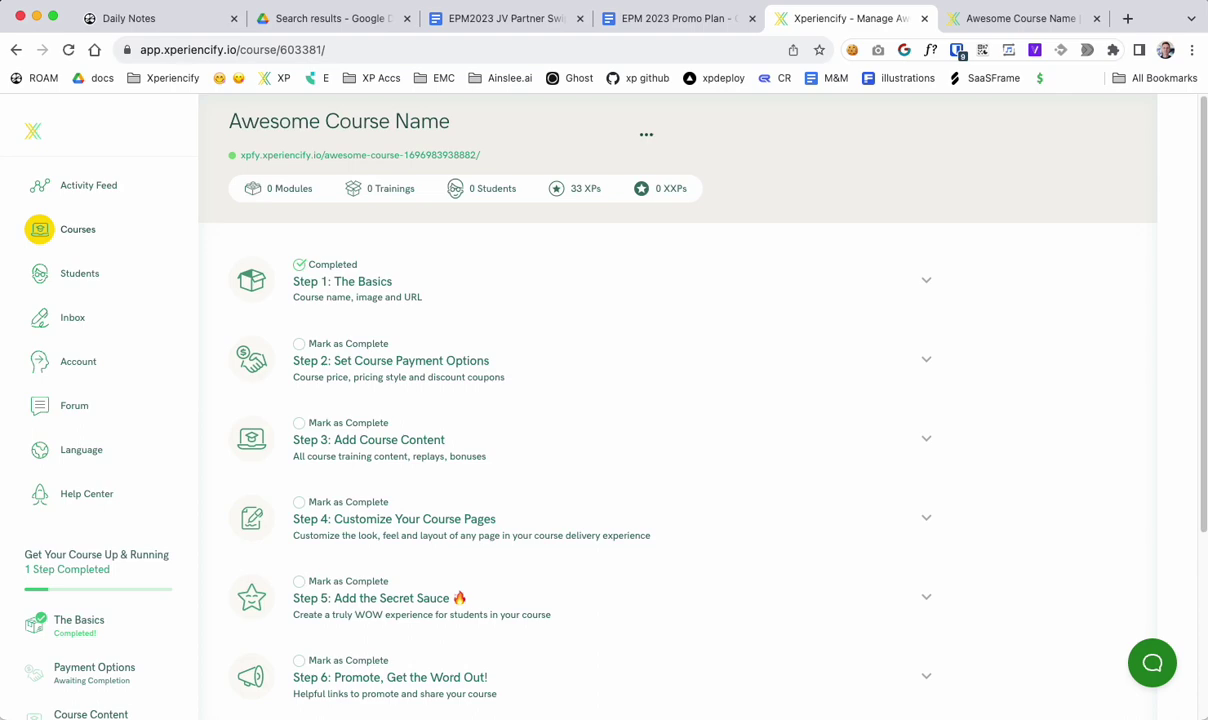
scroll(844, 431, up, 4)
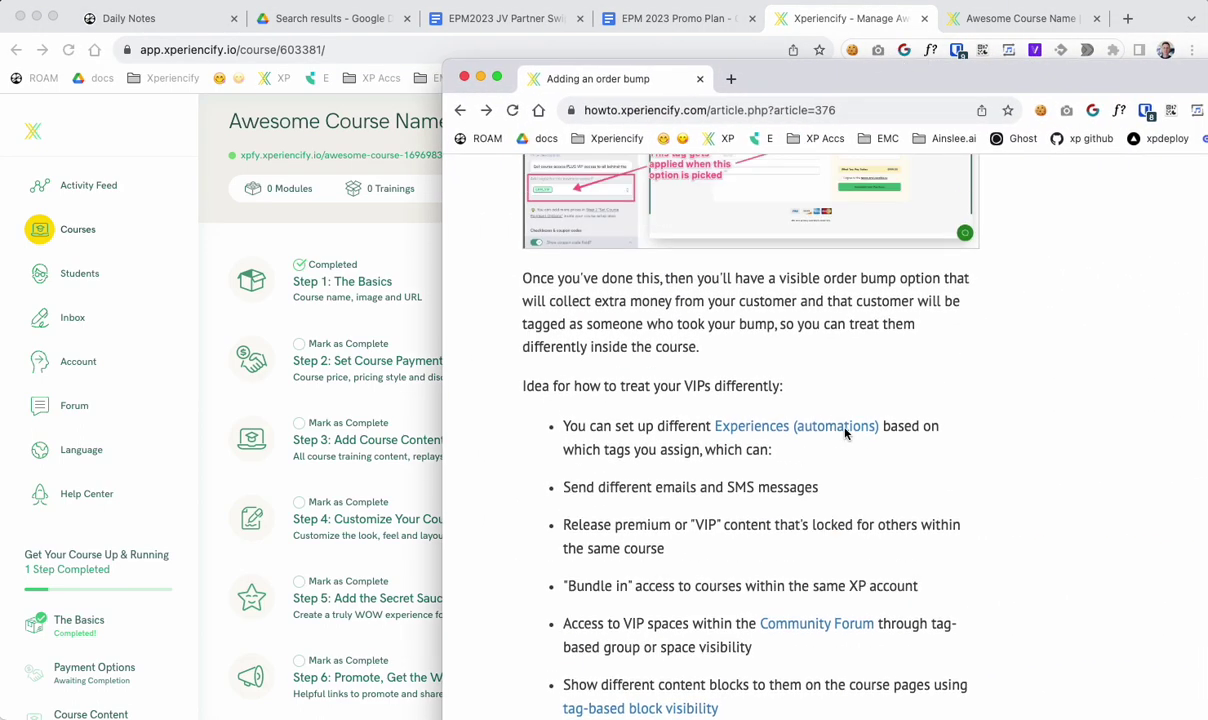
Step: Read the help article's first ideas for treating VIPs differently, covering automations, emails and SMS, and premium content within the course
drag(948, 86, 875, 60)
drag(386, 322, 590, 340)
click(681, 343)
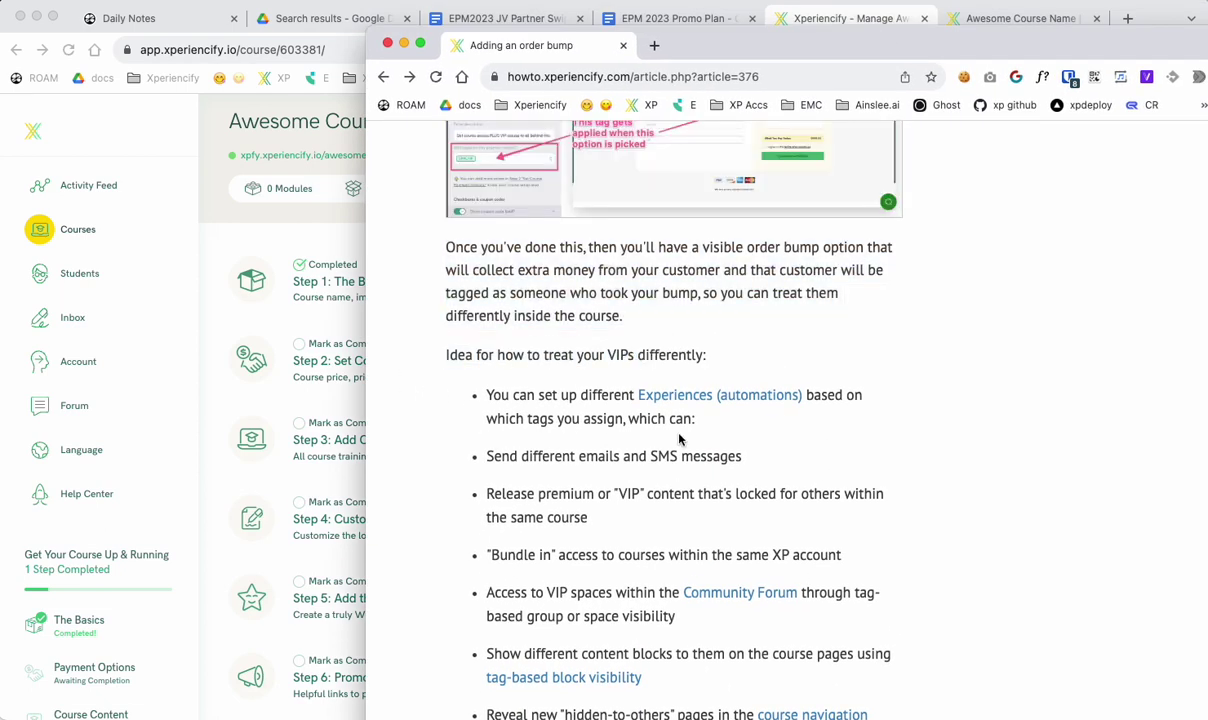
scroll(679, 440, down, 3)
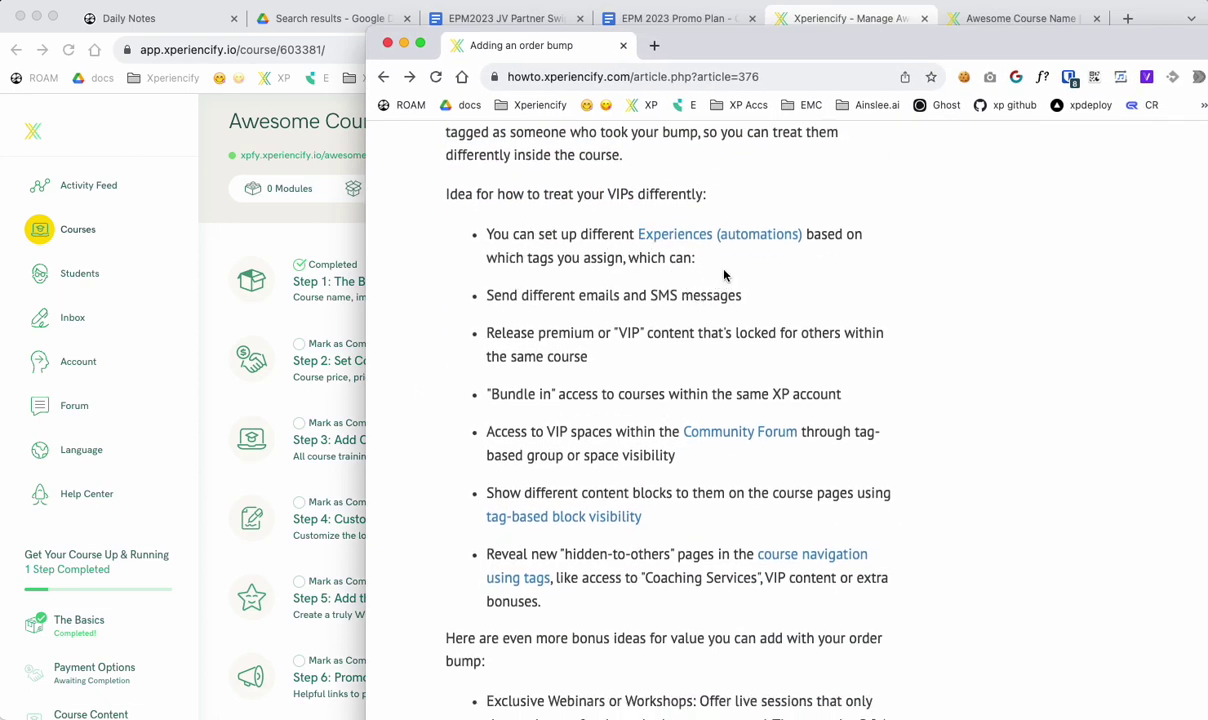
drag(724, 273, 496, 232)
drag(724, 288, 498, 287)
scroll(723, 450, down, 3)
scroll(682, 326, up, 1)
click(584, 254)
drag(586, 254, 474, 229)
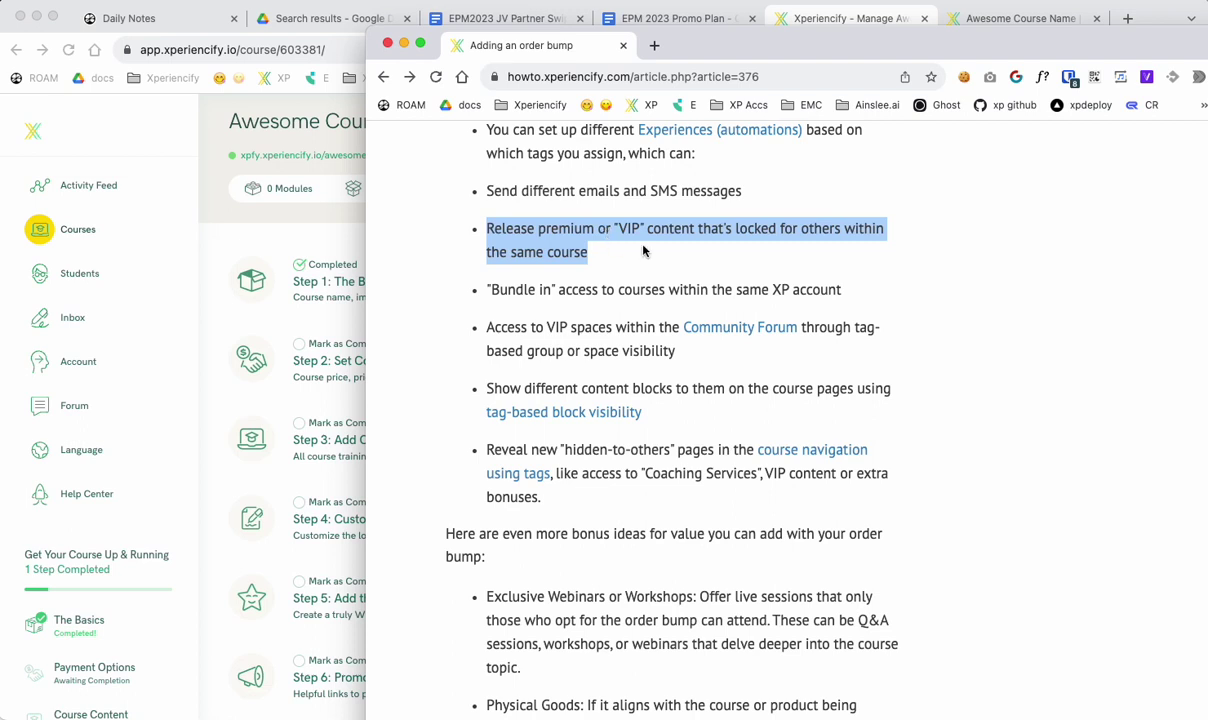
Step: Read the article's VIP ideas on bundled course access, Community Forum spaces and tag-based content block visibility
drag(490, 289, 848, 301)
drag(507, 327, 598, 332)
click(558, 328)
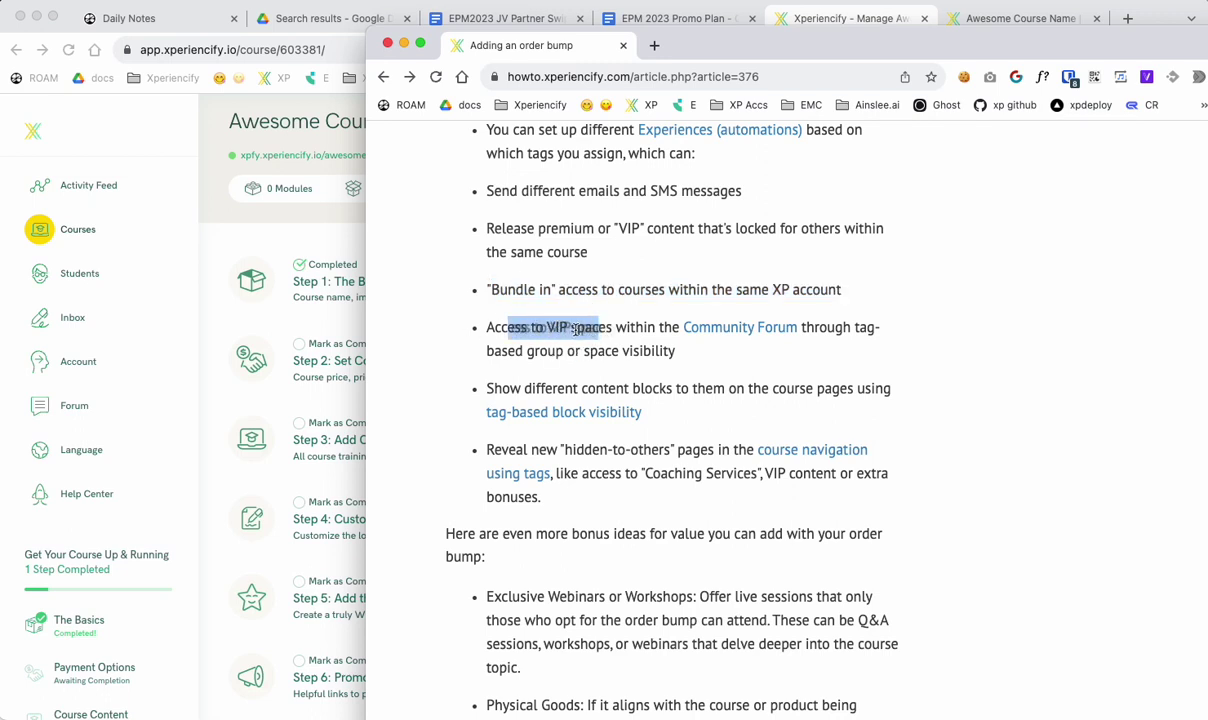
click(633, 329)
drag(633, 329, 702, 357)
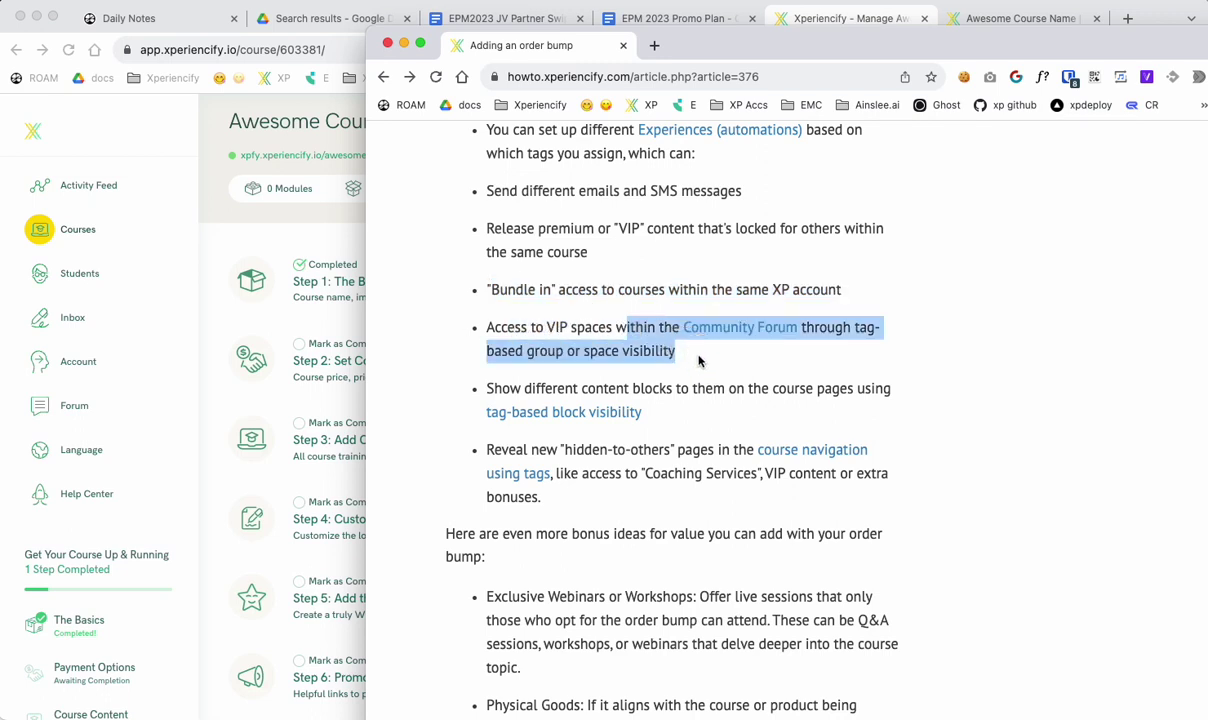
click(878, 337)
drag(855, 328, 880, 353)
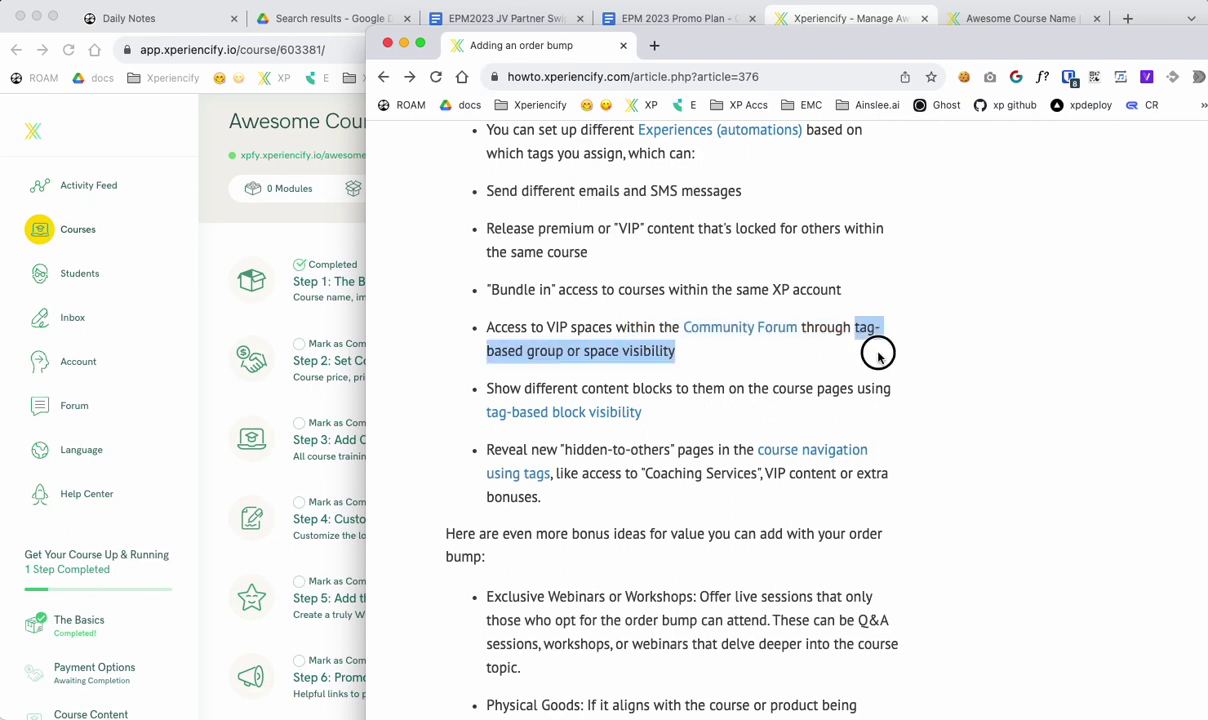
scroll(653, 449, down, 1)
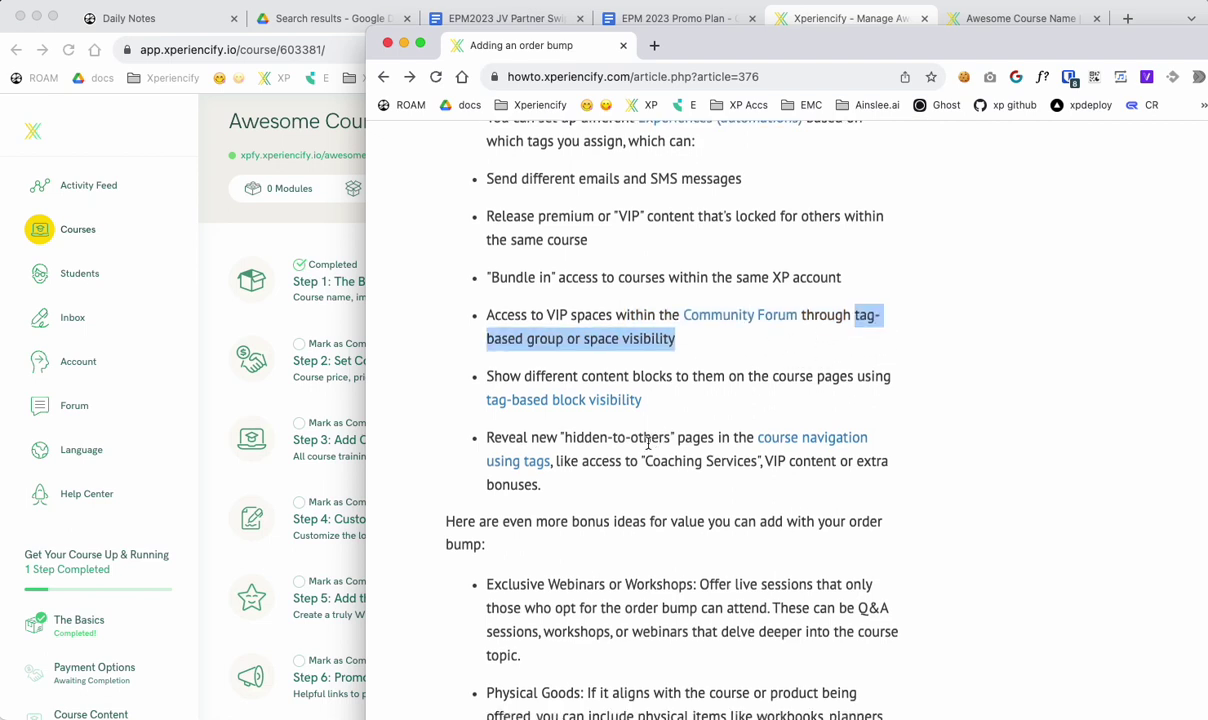
drag(540, 360, 694, 353)
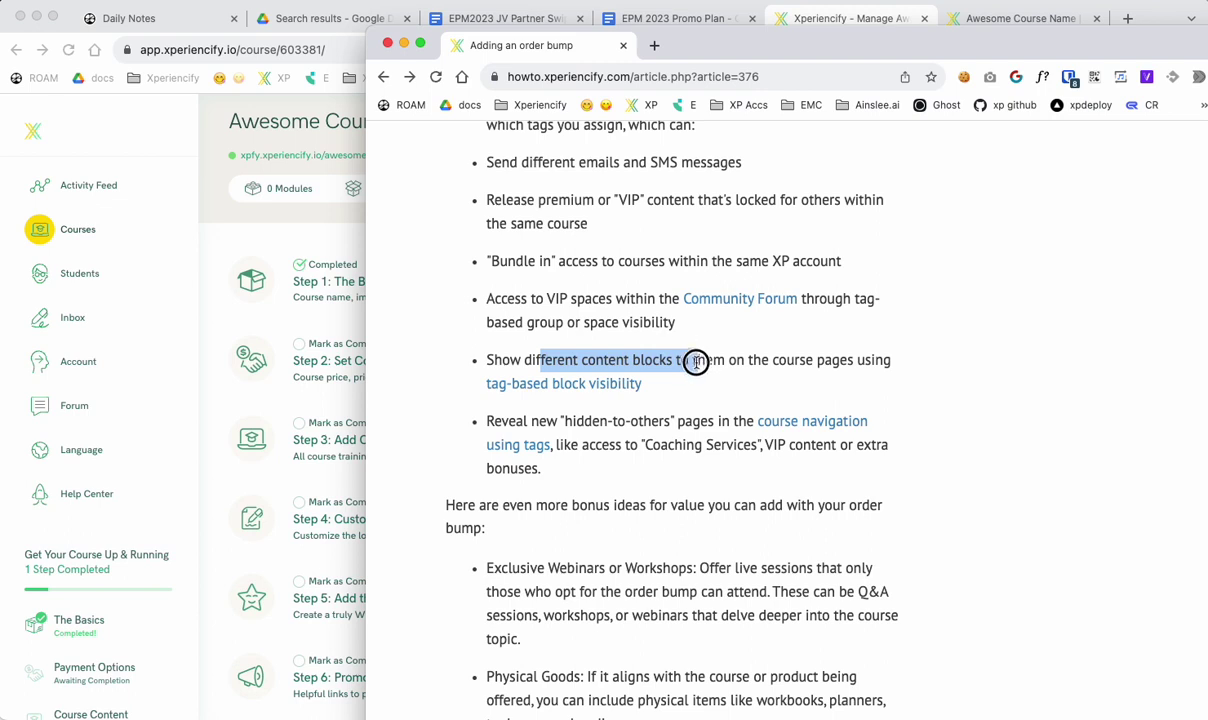
triple_click(694, 355)
click(768, 358)
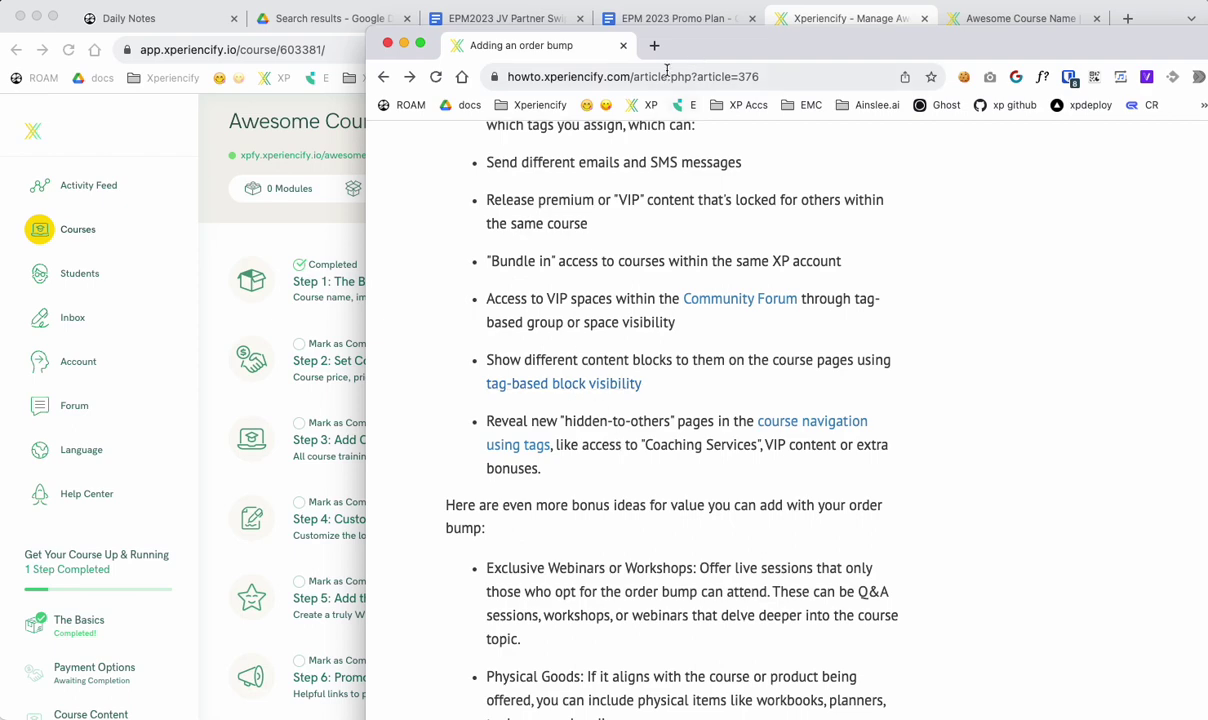
Step: Set the help article aside and examine the order form block's tag-based visibility options, leaving the block shown to Everyone
drag(677, 50, 937, 427)
click(979, 89)
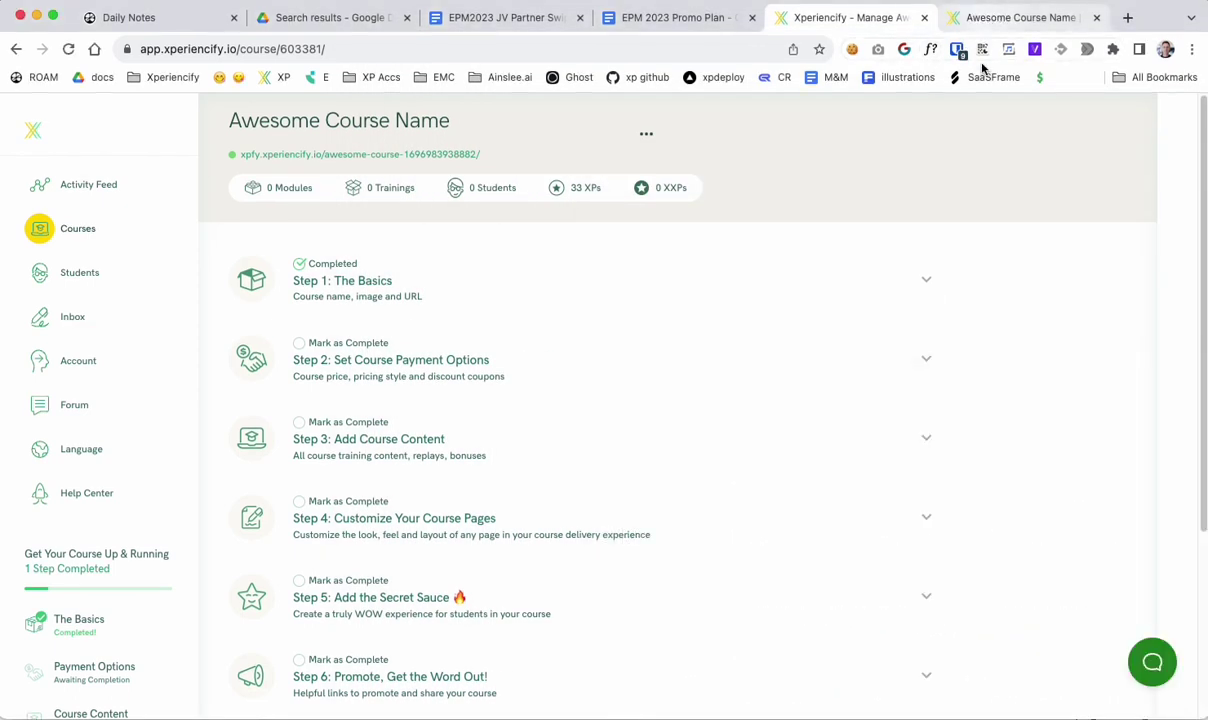
click(987, 18)
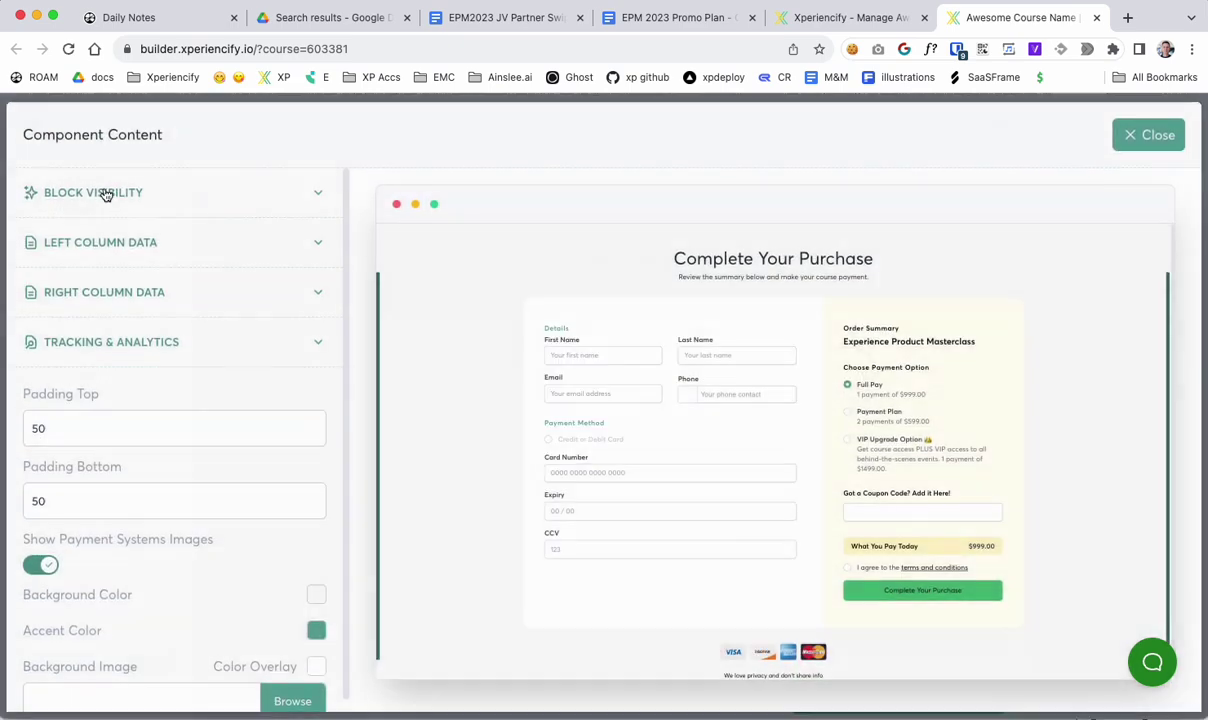
click(47, 190)
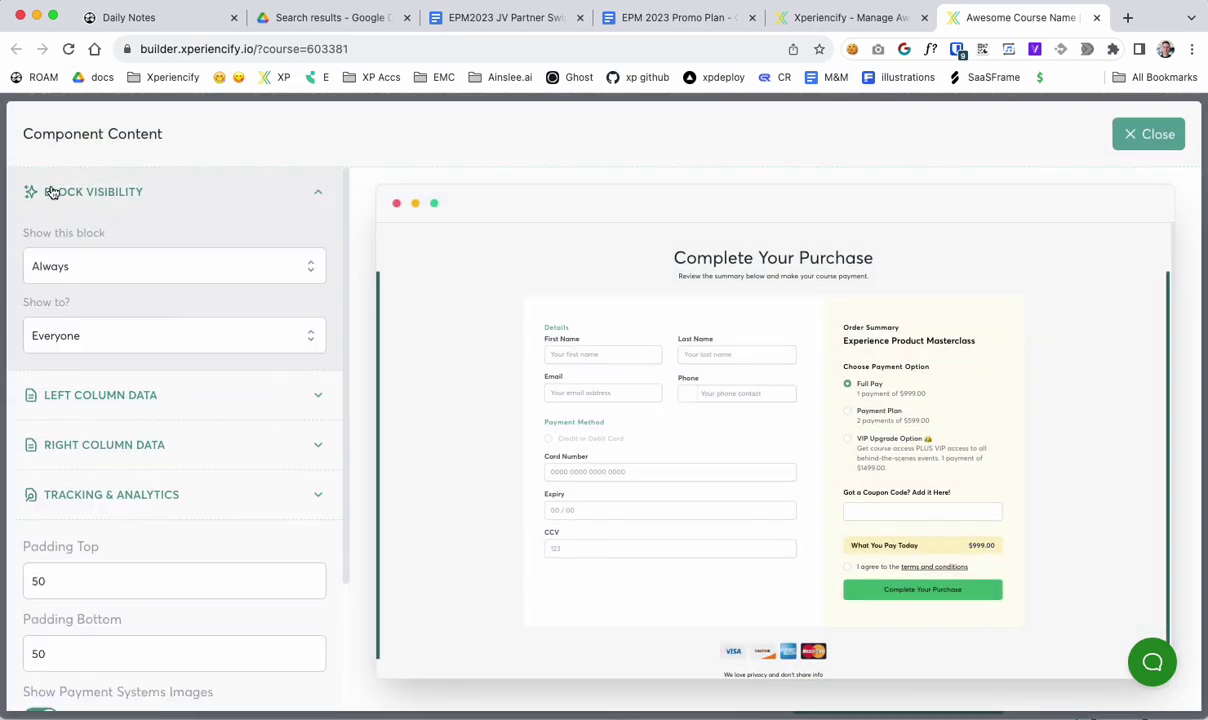
click(57, 337)
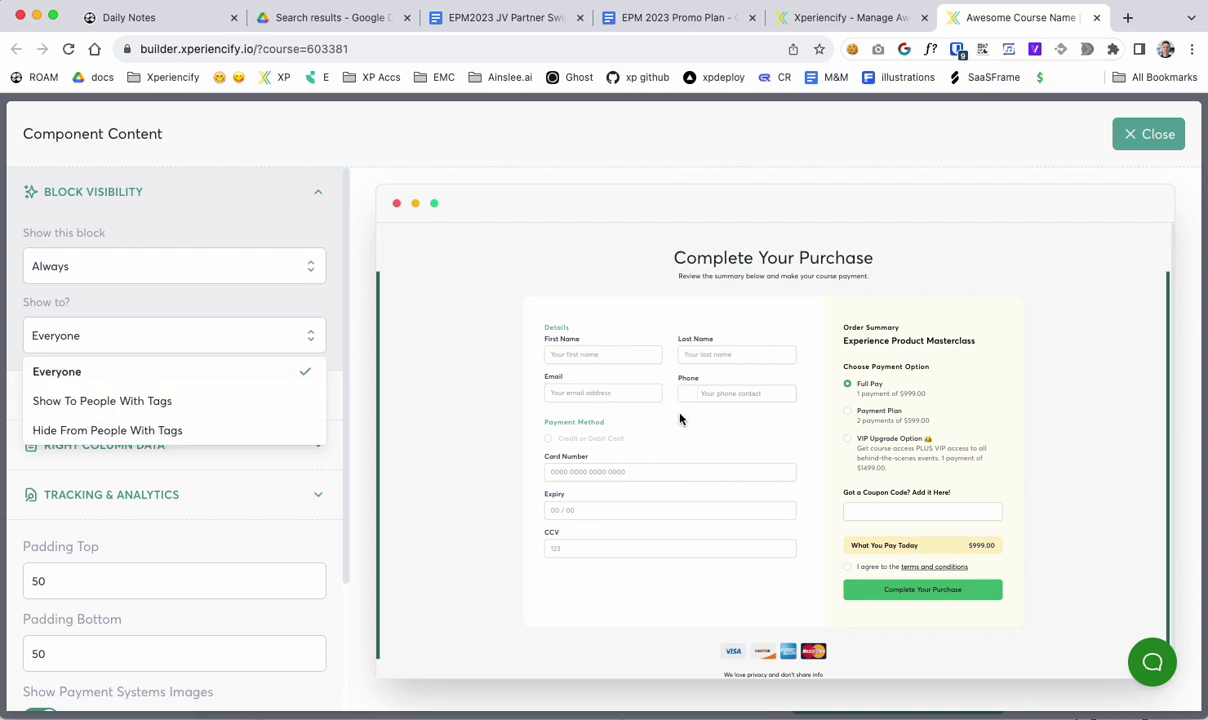
click(160, 345)
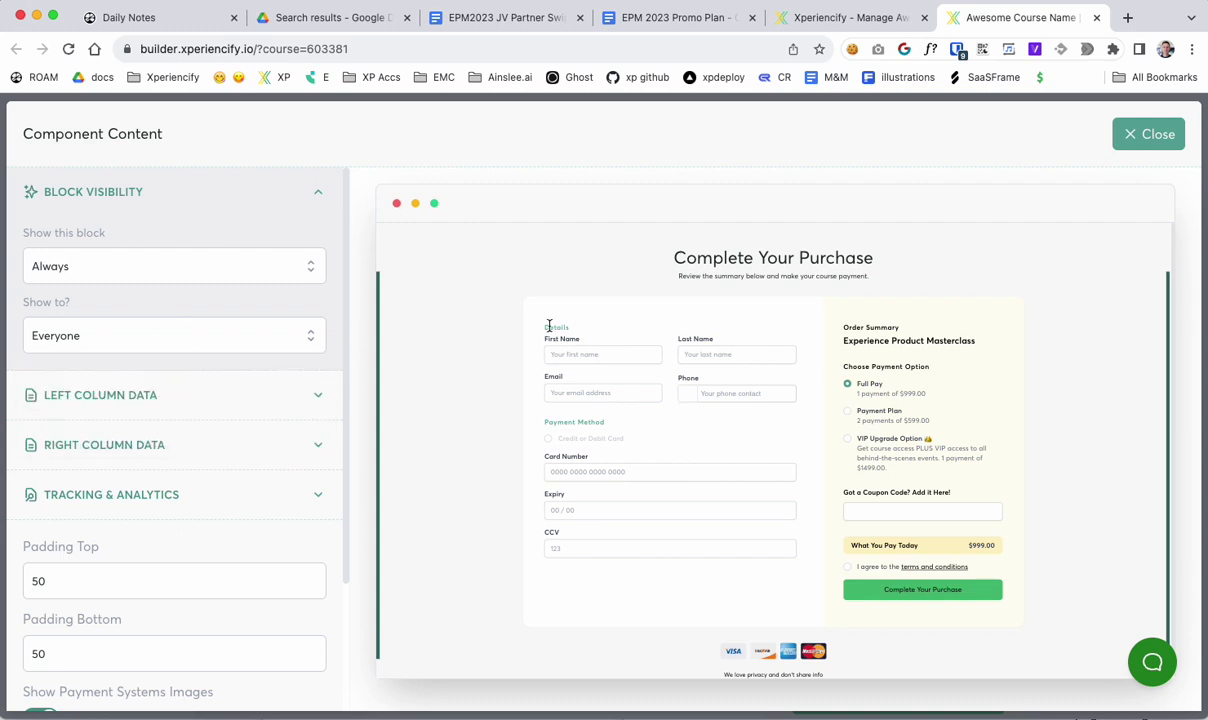
click(1137, 145)
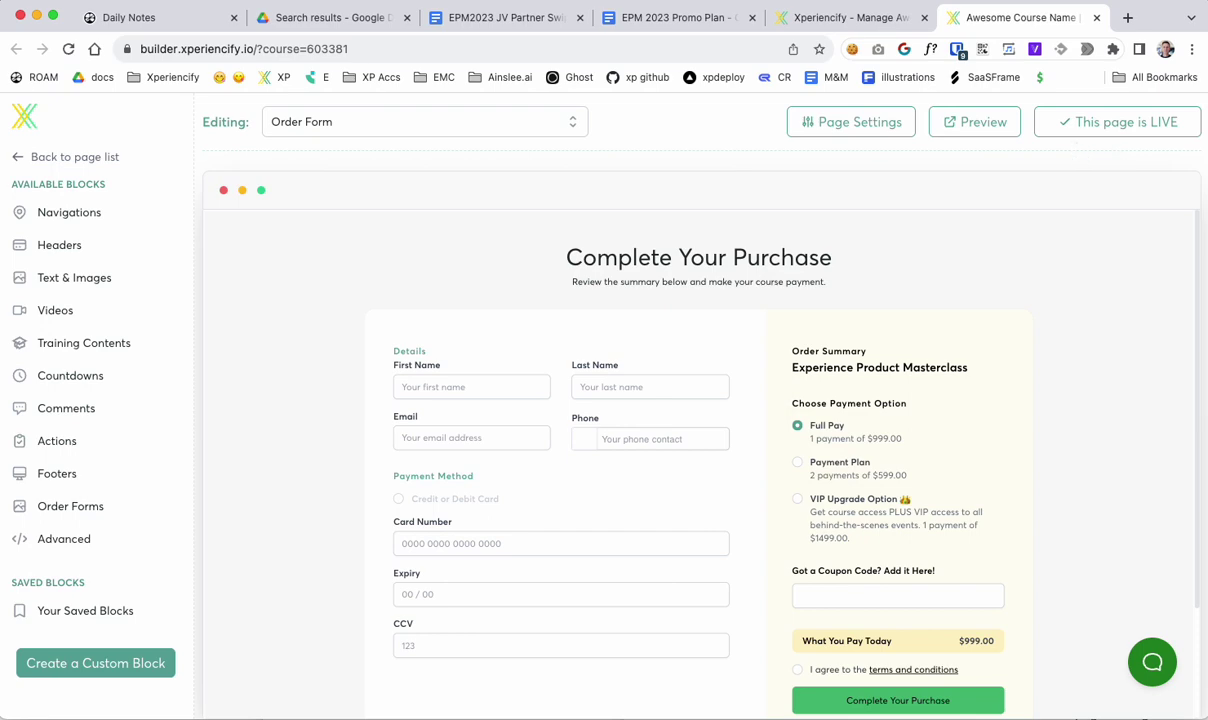
Step: Look through the help article's list of bonus ideas for order bumps and move the article window off the order form
scroll(955, 500, down, 3)
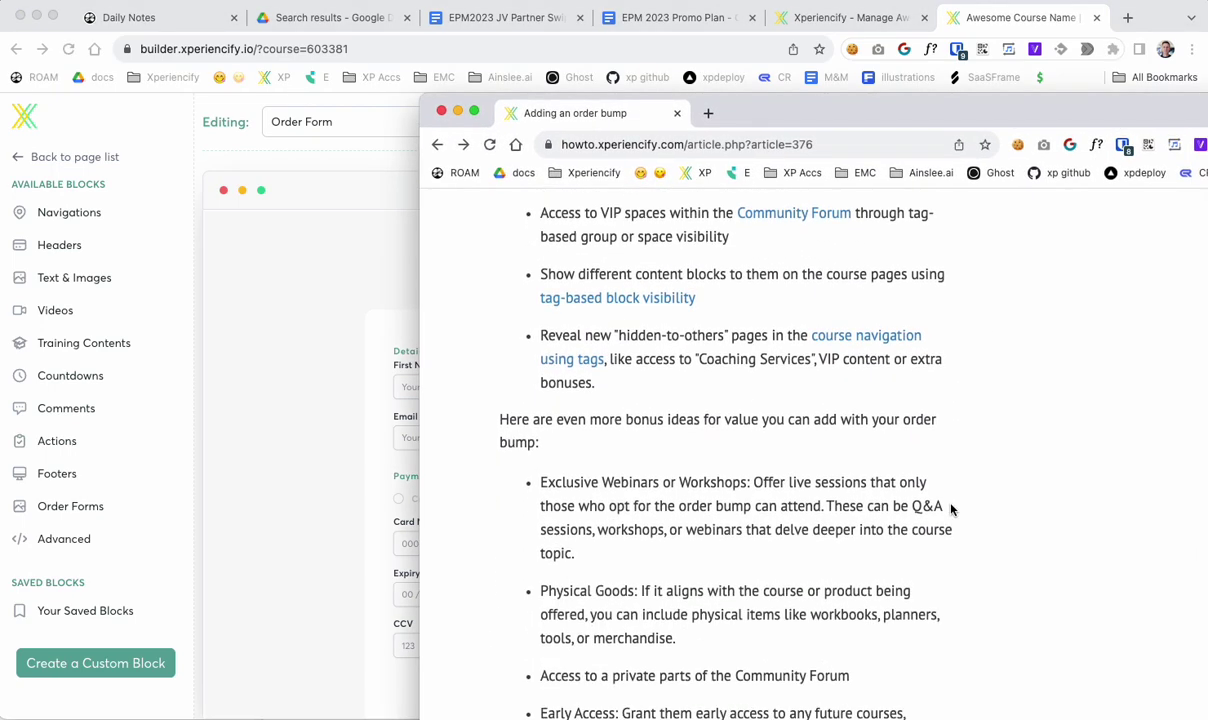
scroll(951, 509, down, 1)
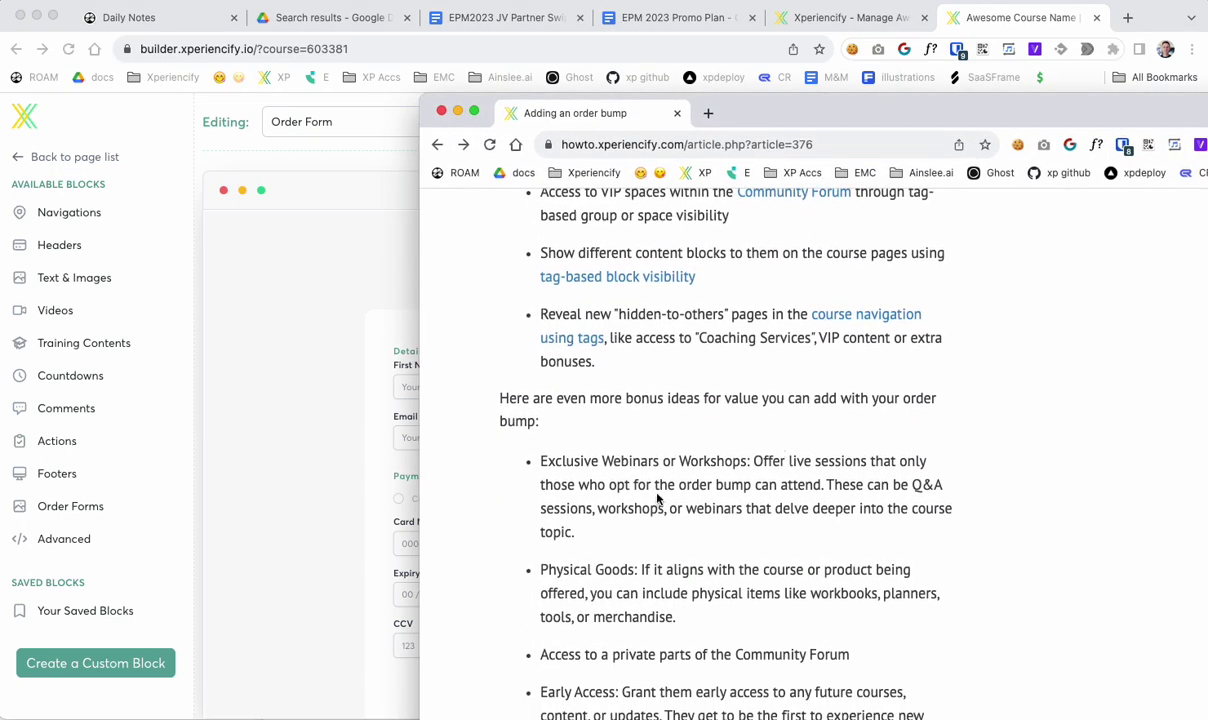
scroll(657, 494, down, 10)
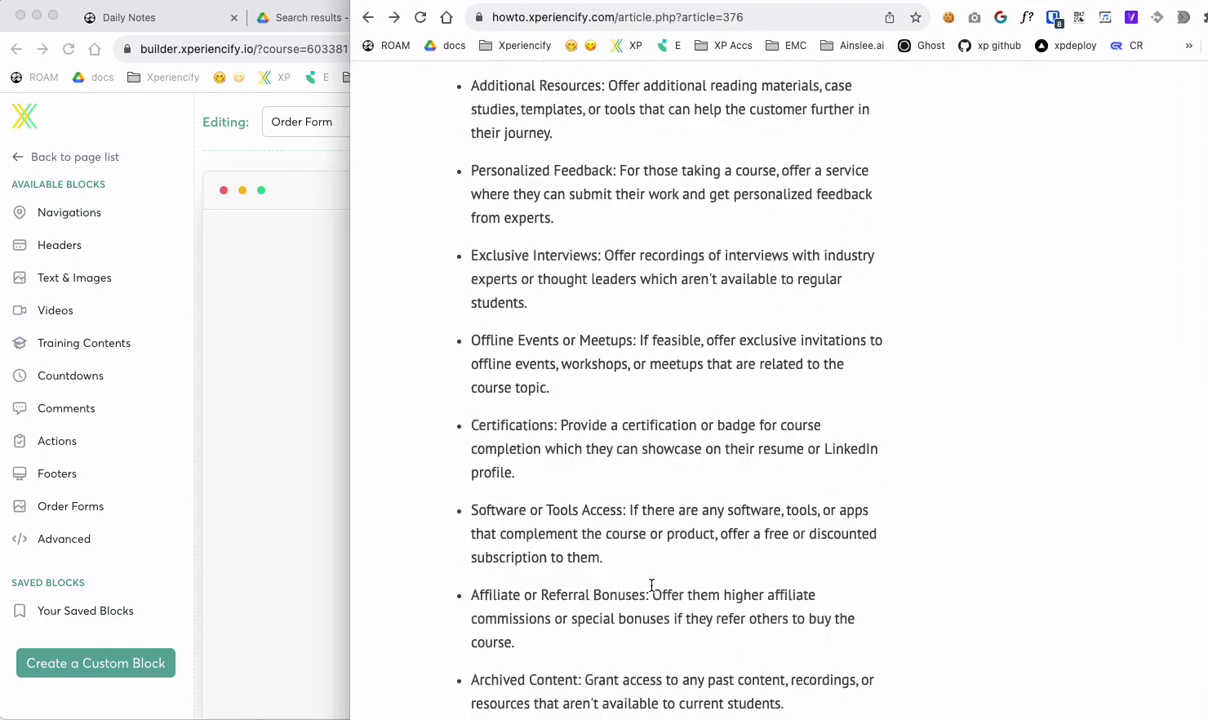
scroll(651, 585, down, 5)
scroll(604, 650, up, 5)
drag(604, 650, 551, 203)
scroll(600, 580, up, 10)
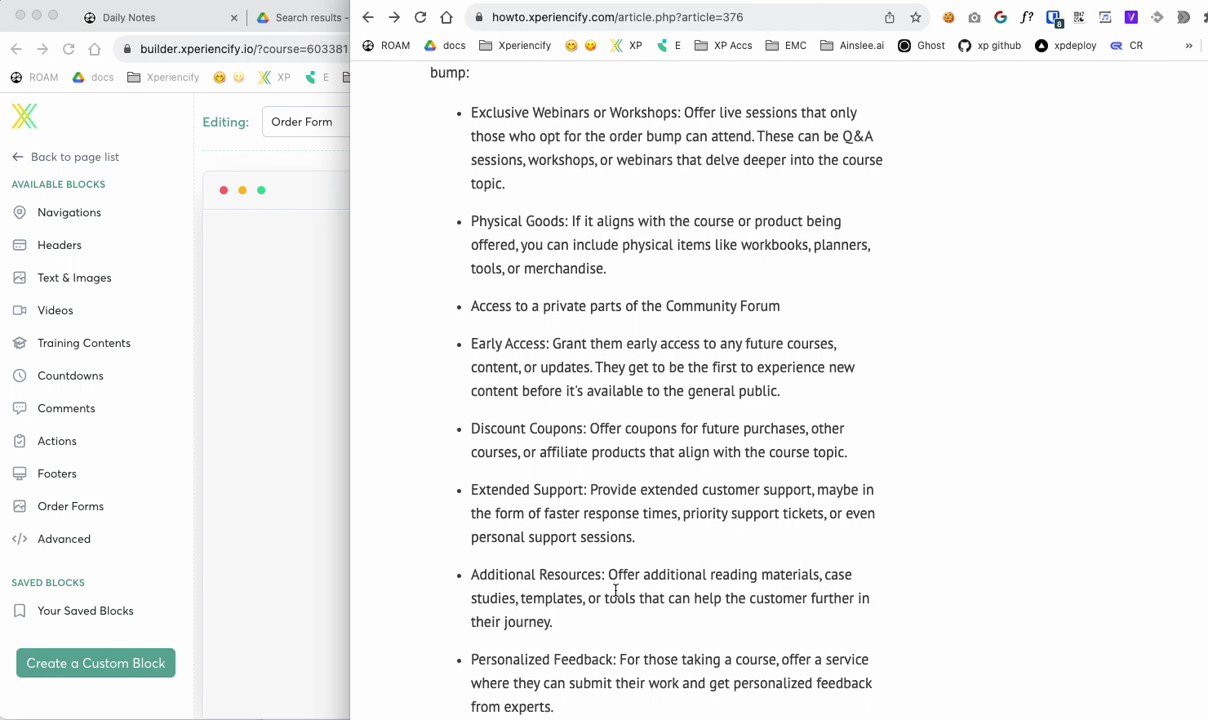
scroll(615, 590, up, 4)
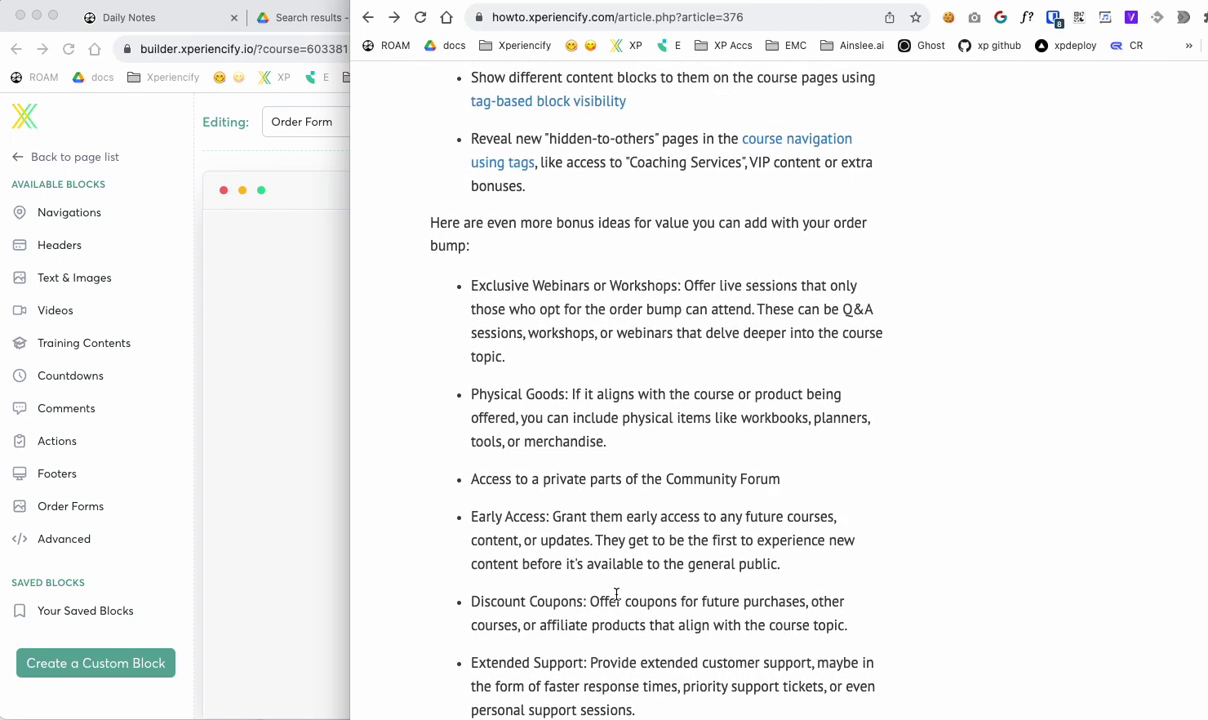
scroll(616, 594, up, 2)
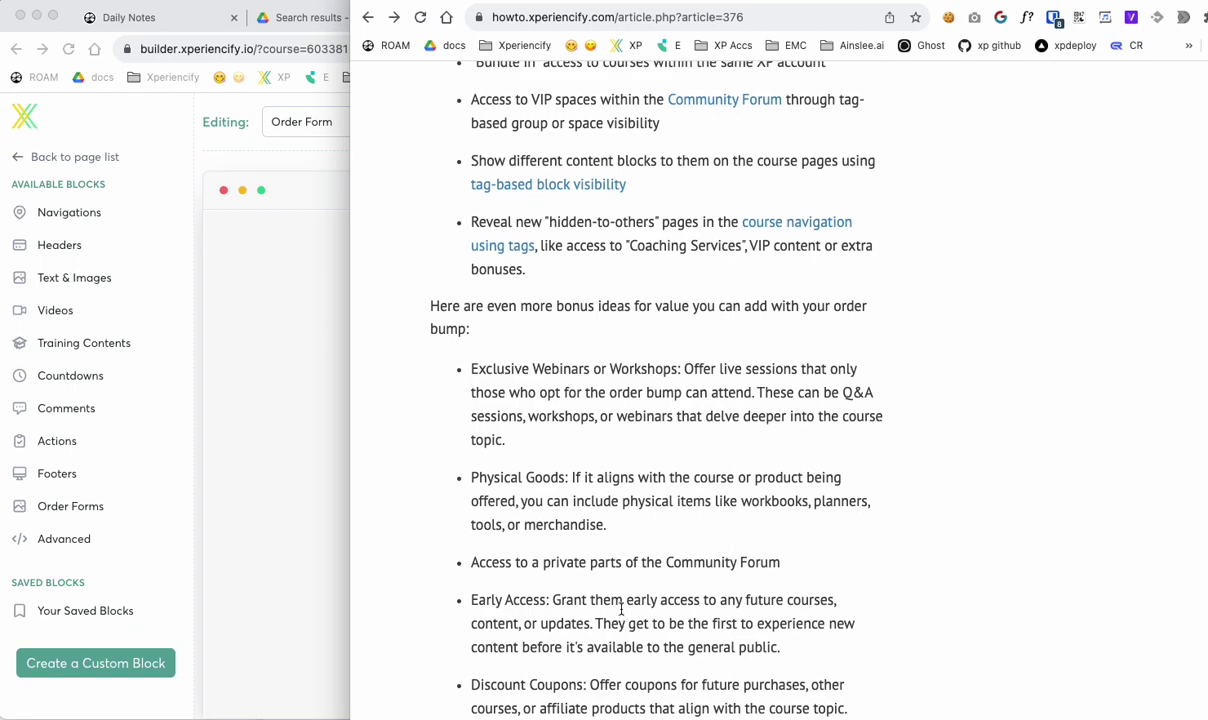
scroll(609, 580, up, 9)
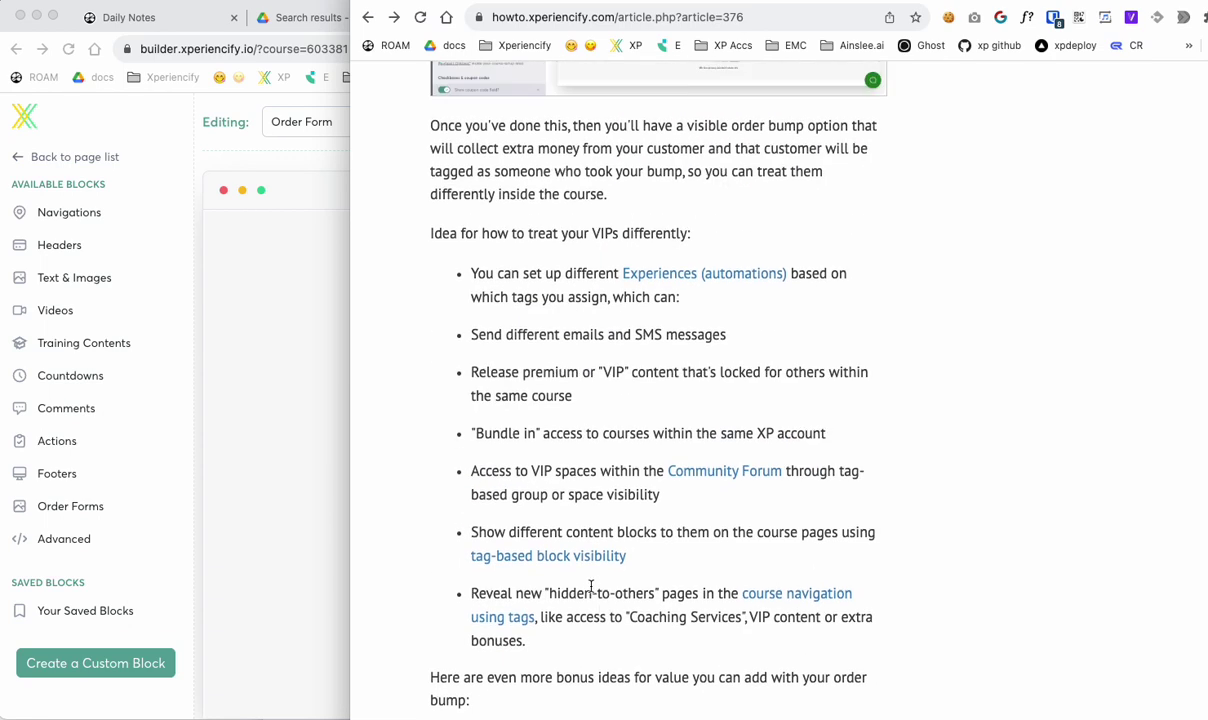
drag(420, 2, 921, 268)
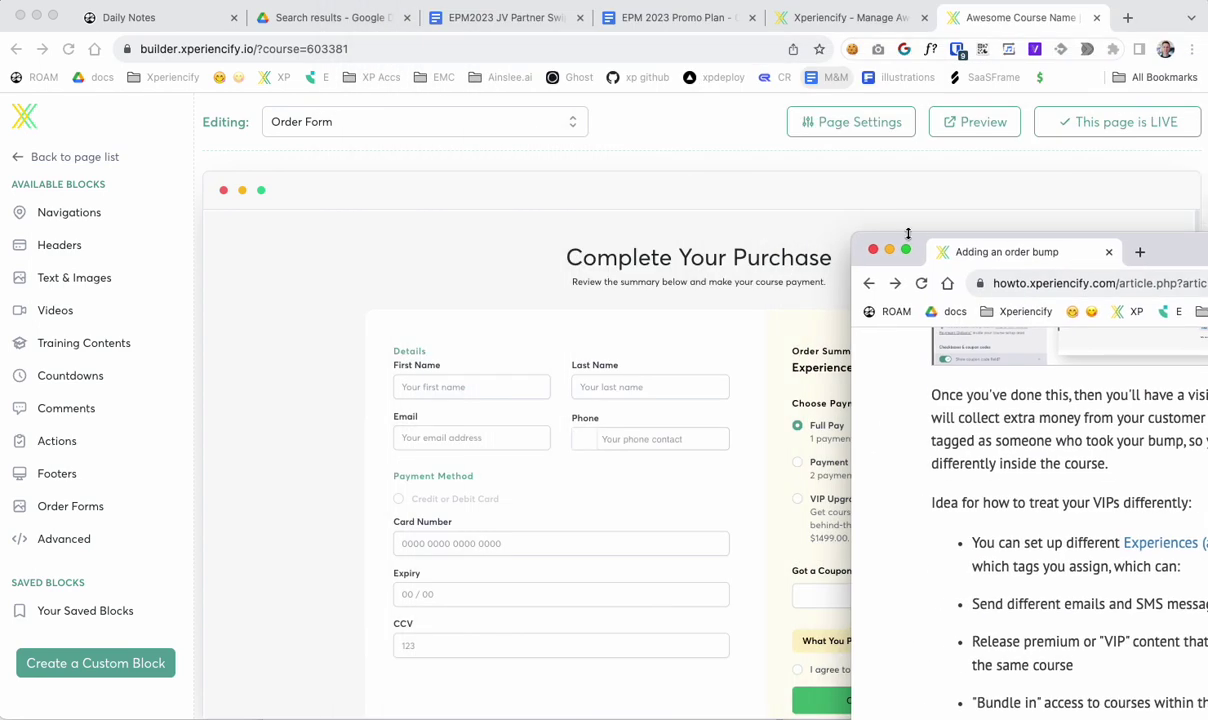
drag(859, 237, 953, 395)
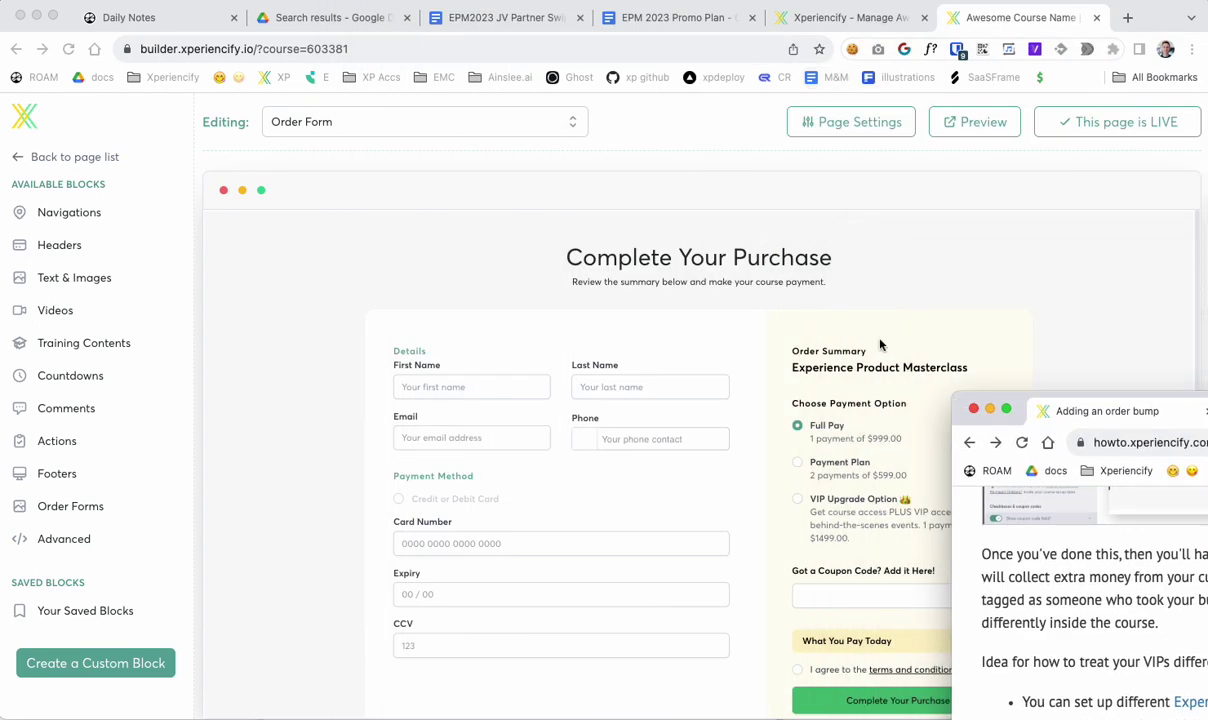